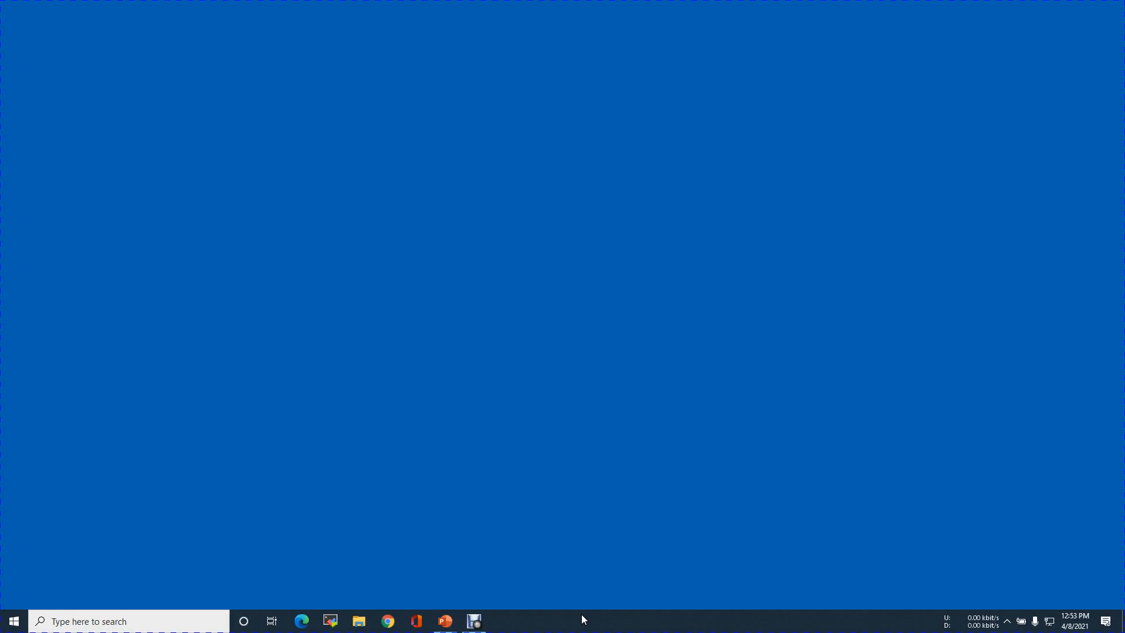
# Review the VCSA 7.0 label on the Underlay setup slide, then open Chrome's VMware Site -A bookmarks
pyautogui.click(582, 624)
pyautogui.click(438, 623)
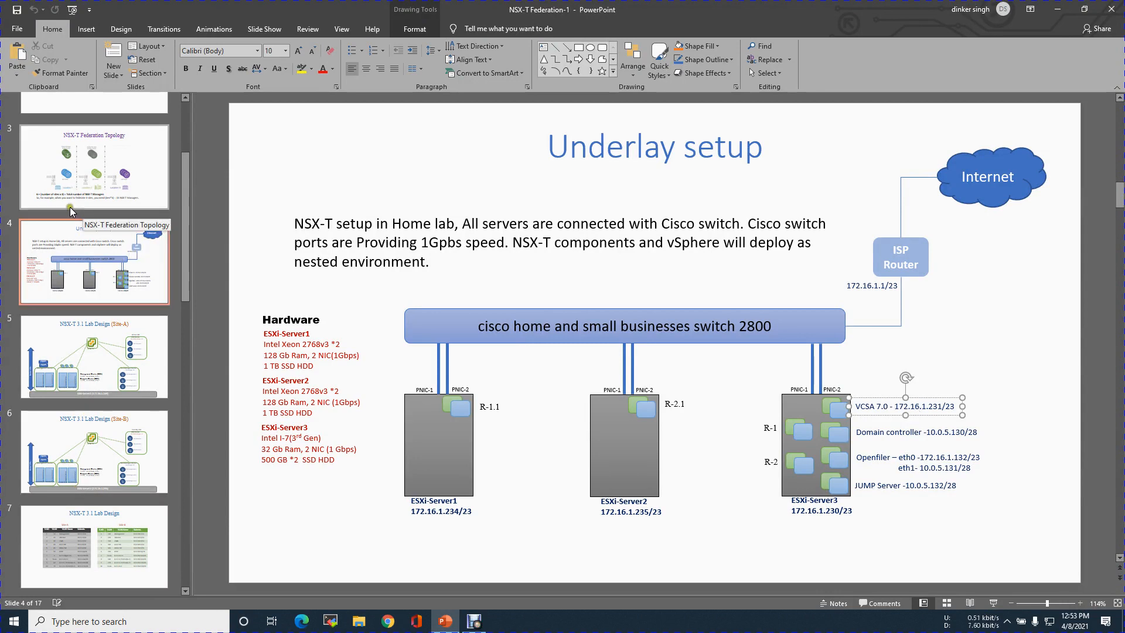
pyautogui.click(747, 539)
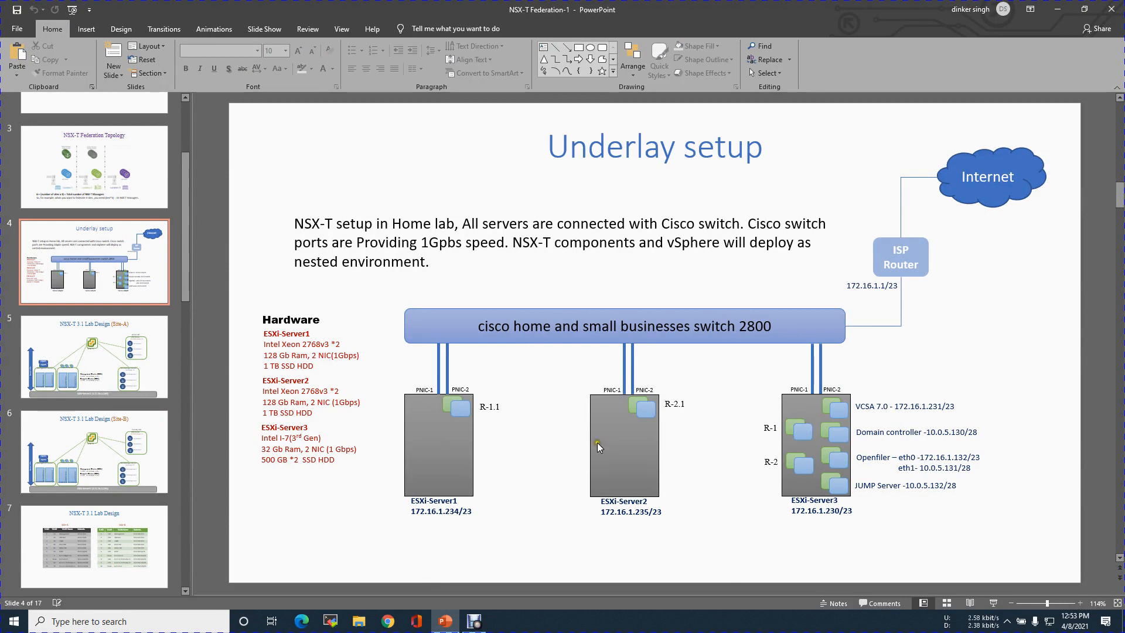
pyautogui.click(894, 406)
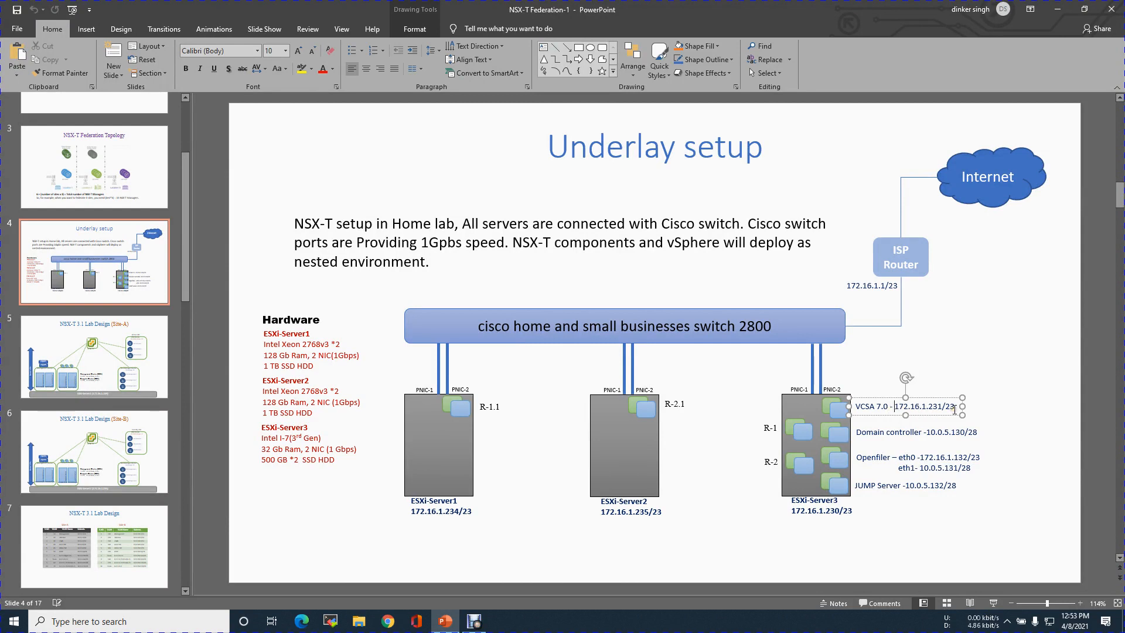
pyautogui.click(443, 620)
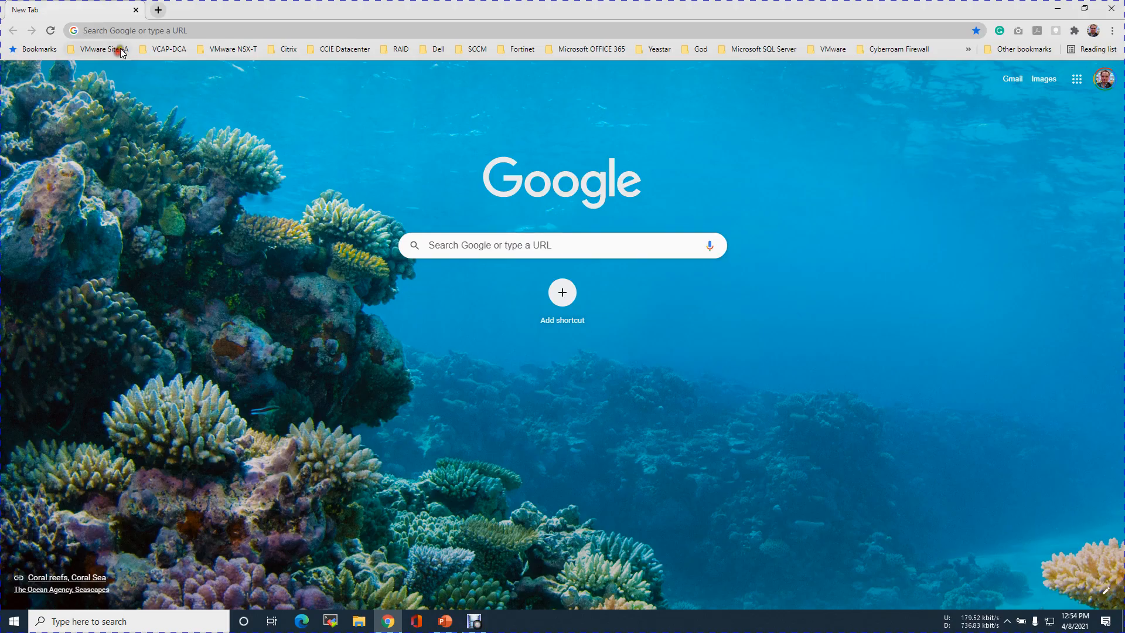
pyautogui.click(113, 49)
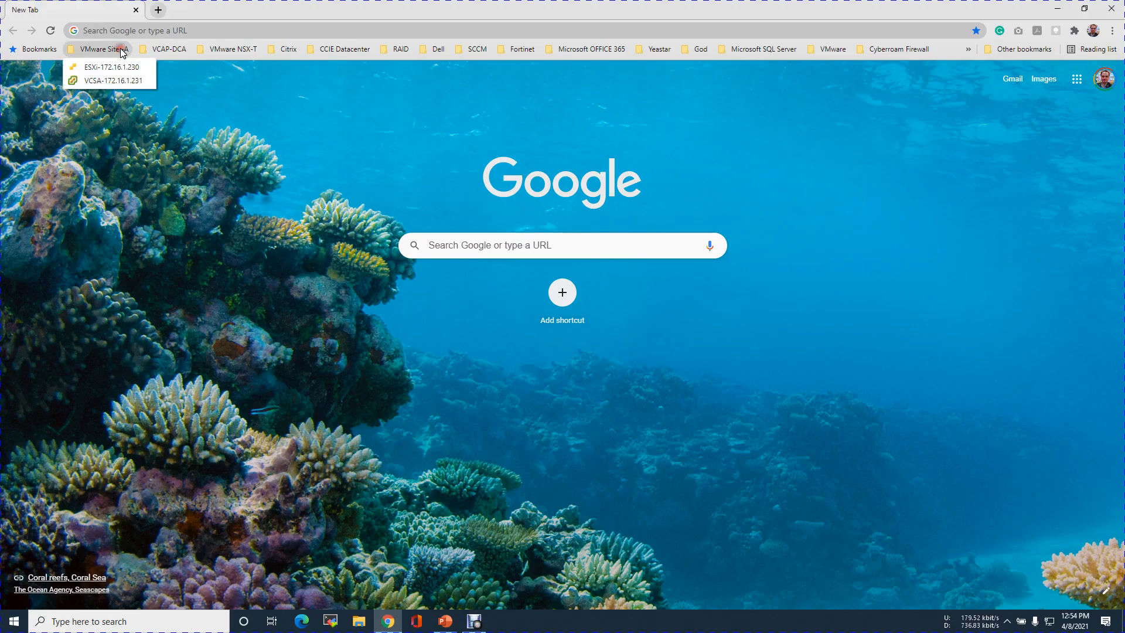
# Log in to vCenter 172.16.1.231 with the saved administrator username and its password
pyautogui.click(114, 82)
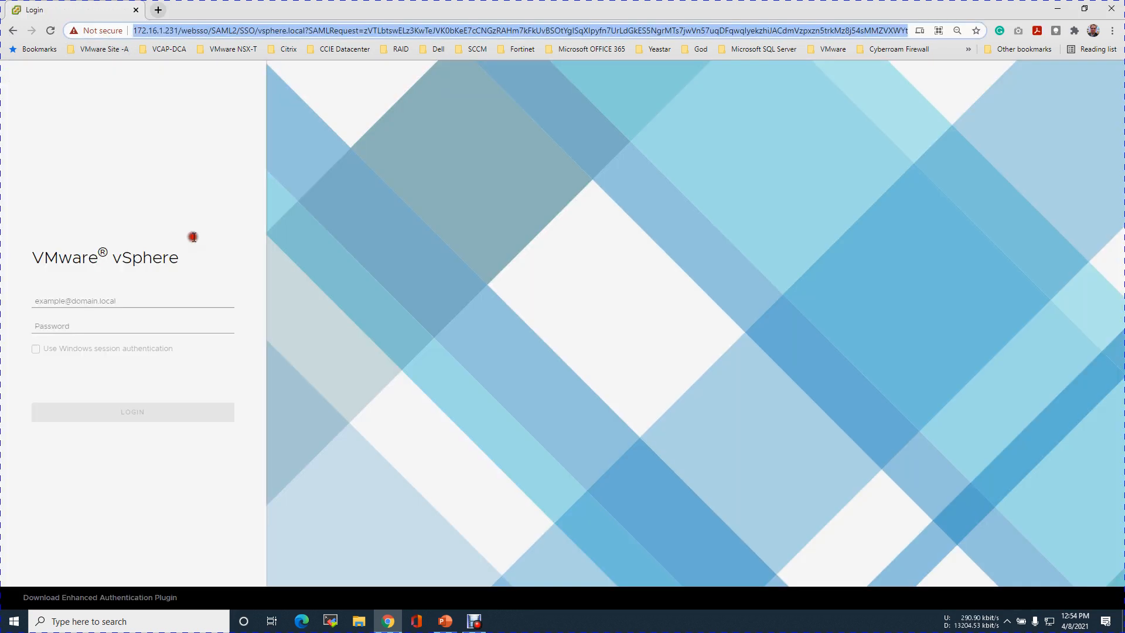
pyautogui.click(150, 303)
pyautogui.click(115, 366)
pyautogui.click(126, 325)
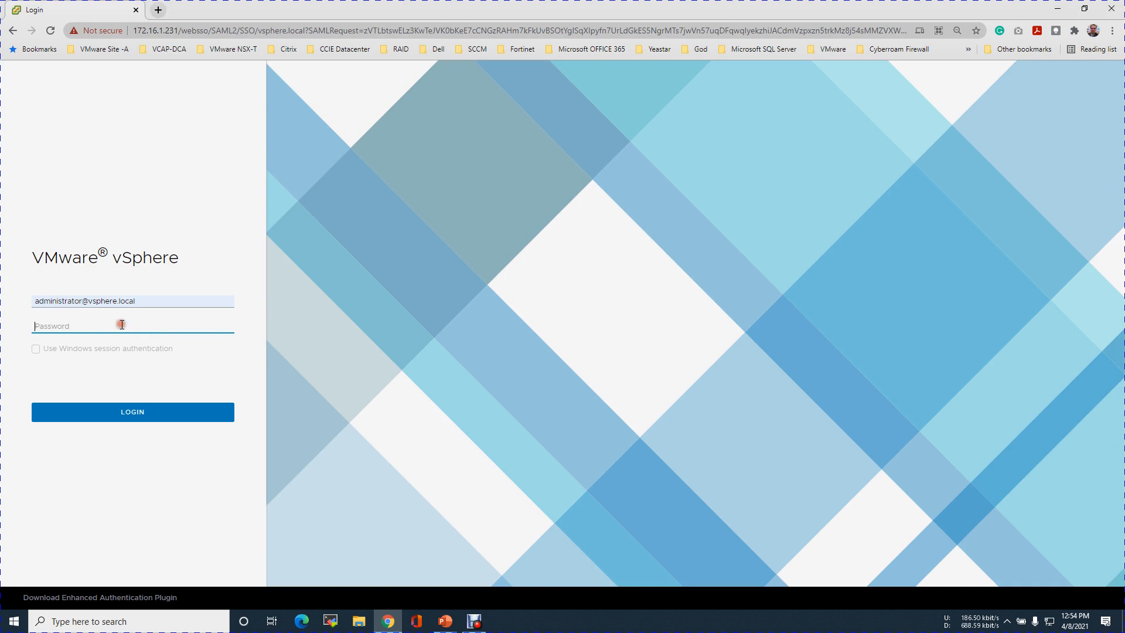
pyautogui.press('Return')
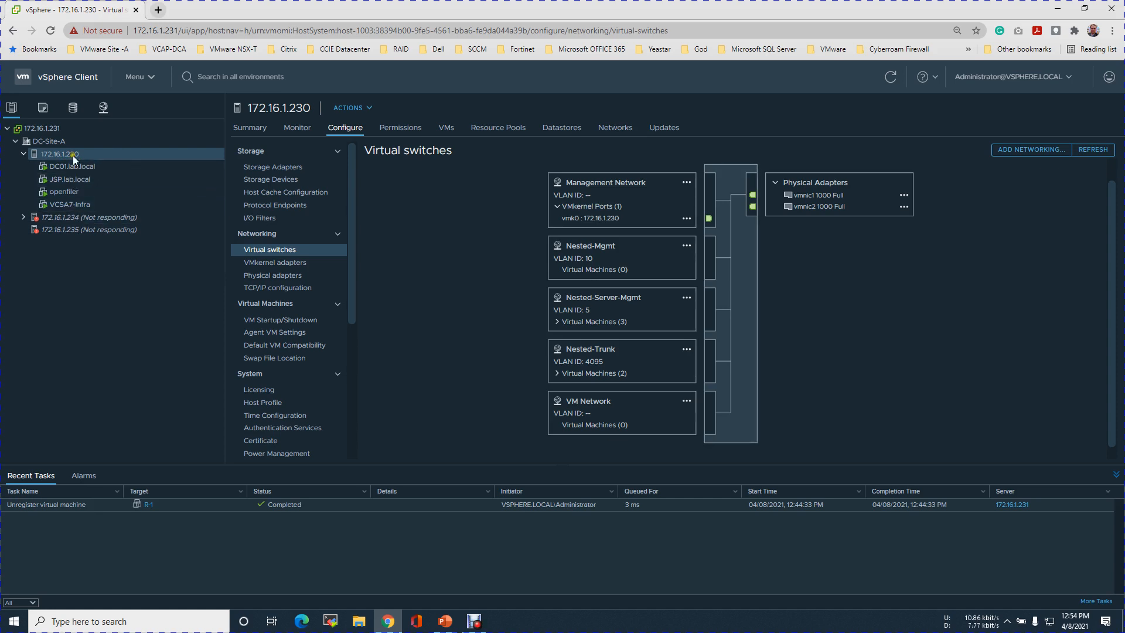
# Study slide 10's Site-A/Site-B router diagram, then go back to the vSphere Client
pyautogui.click(446, 622)
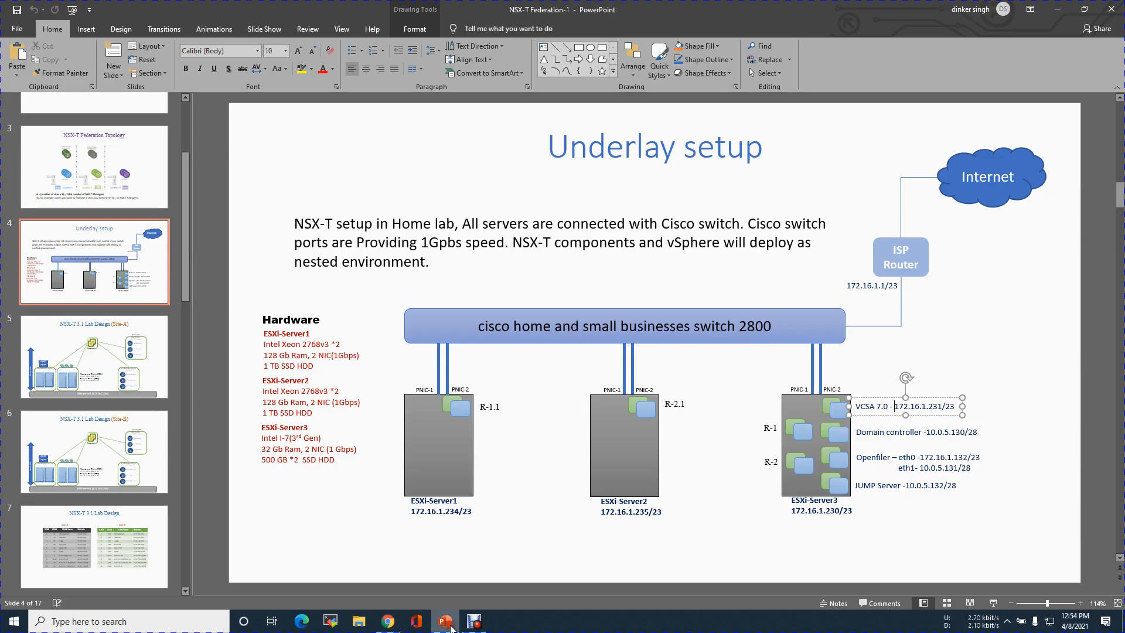
pyautogui.moveTo(185, 284); pyautogui.dragTo(185, 419)
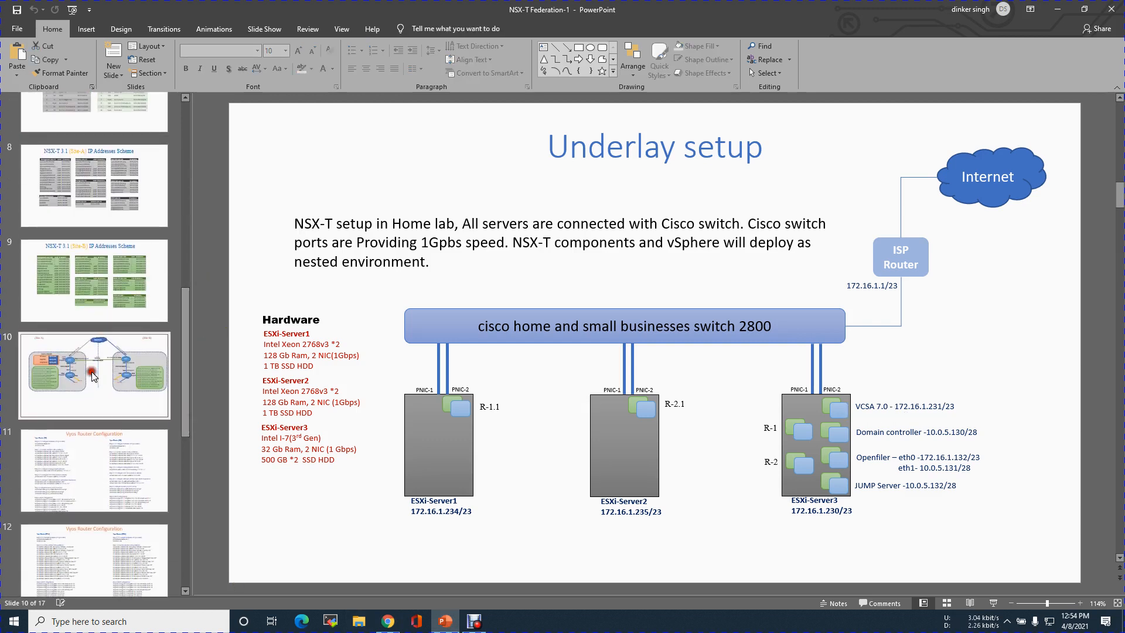
pyautogui.click(91, 372)
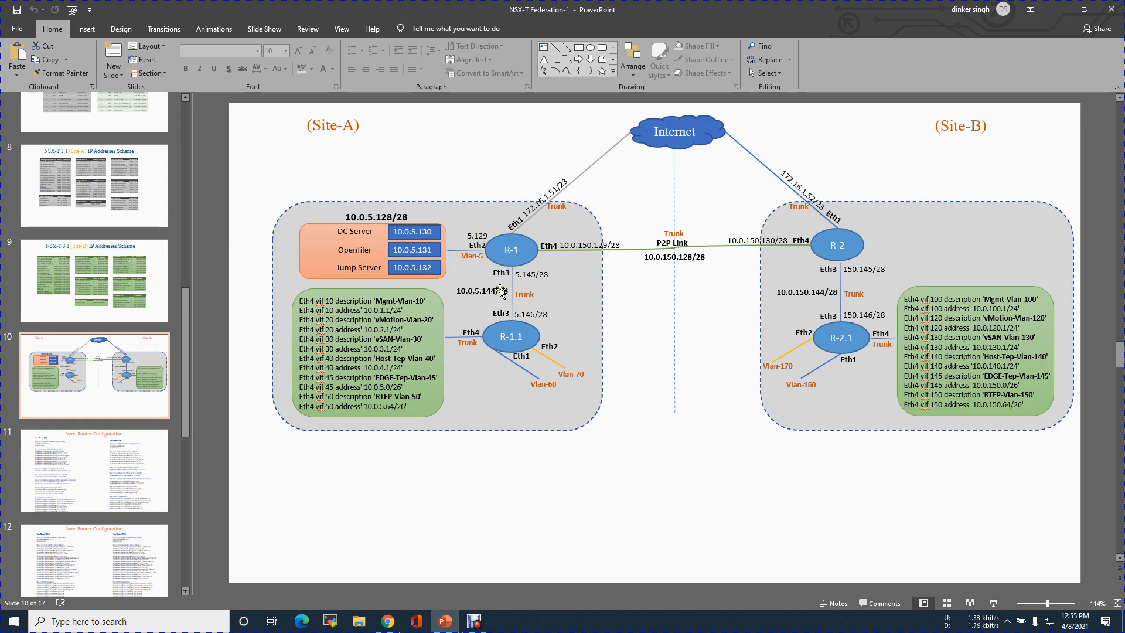
pyautogui.click(388, 621)
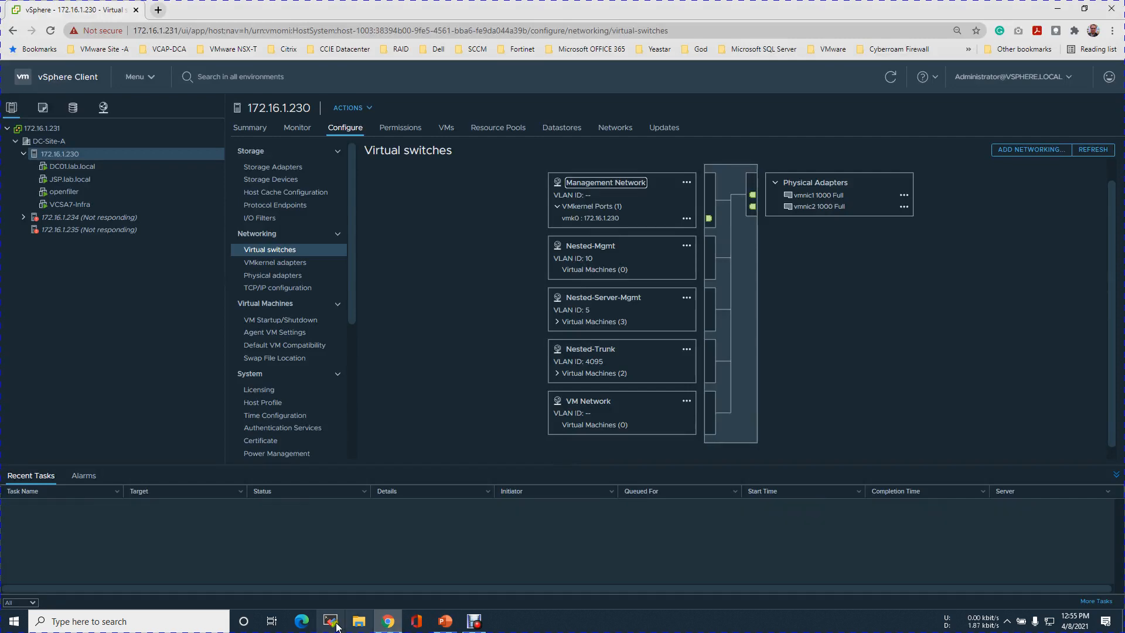
# Start a Deploy OVF Template wizard on host 172.16.1.230 using a local file
pyautogui.rightClick(65, 152)
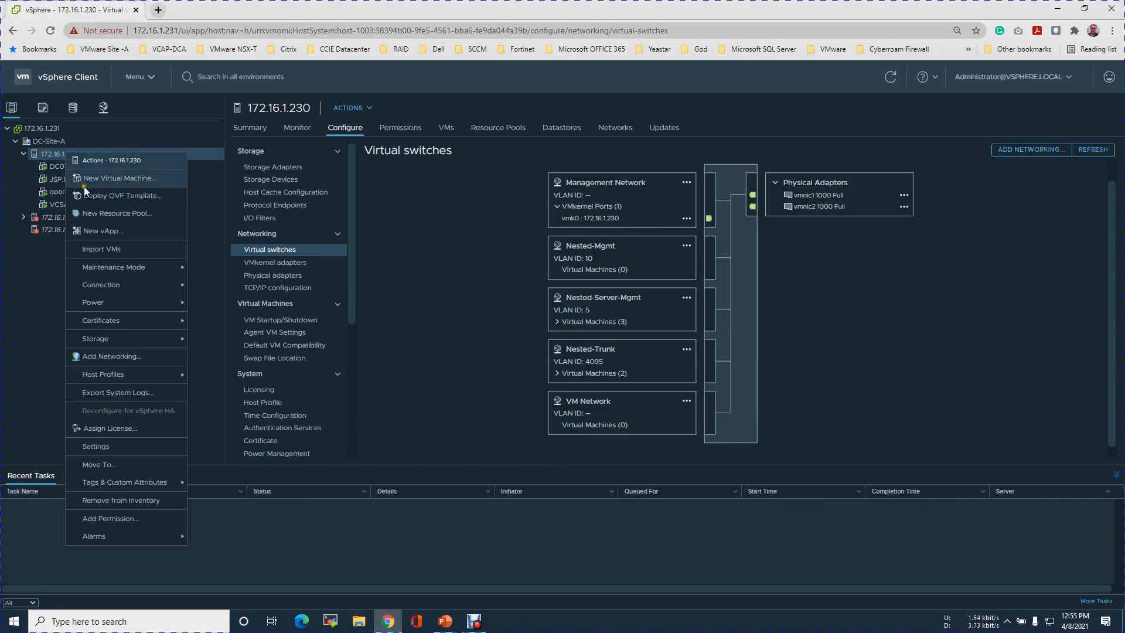
pyautogui.click(140, 196)
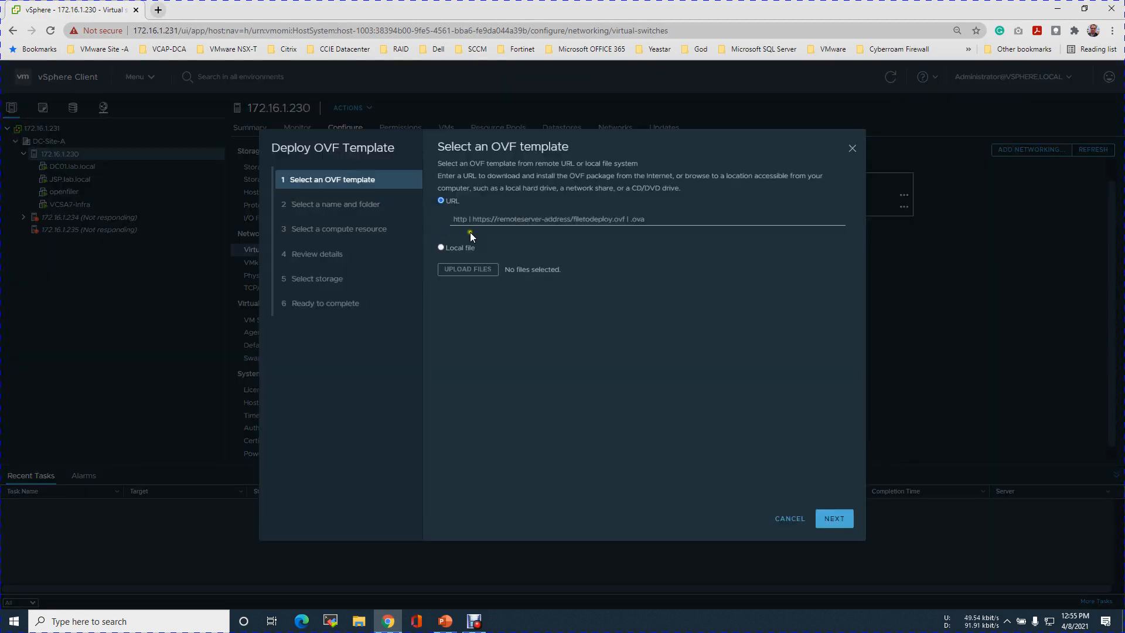
pyautogui.click(452, 250)
pyautogui.click(468, 269)
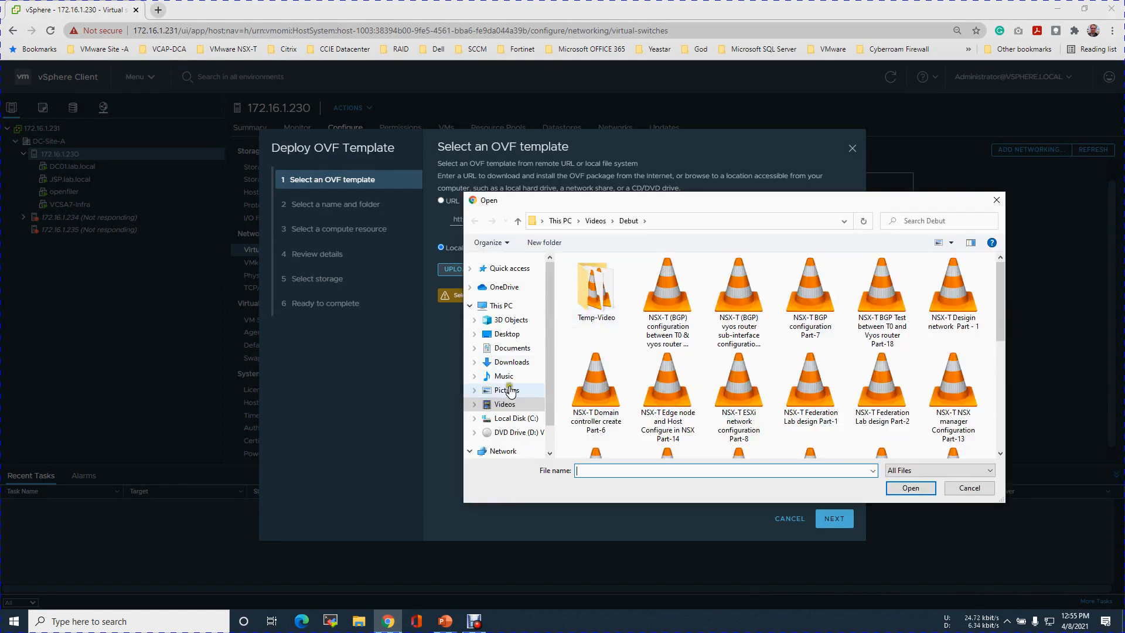
# Load vyos-1.1.8-amd64.ova from Documents > VMware NSX-T Home Lab > iso as the template
pyautogui.click(509, 348)
pyautogui.scroll(-15, 623, 366)
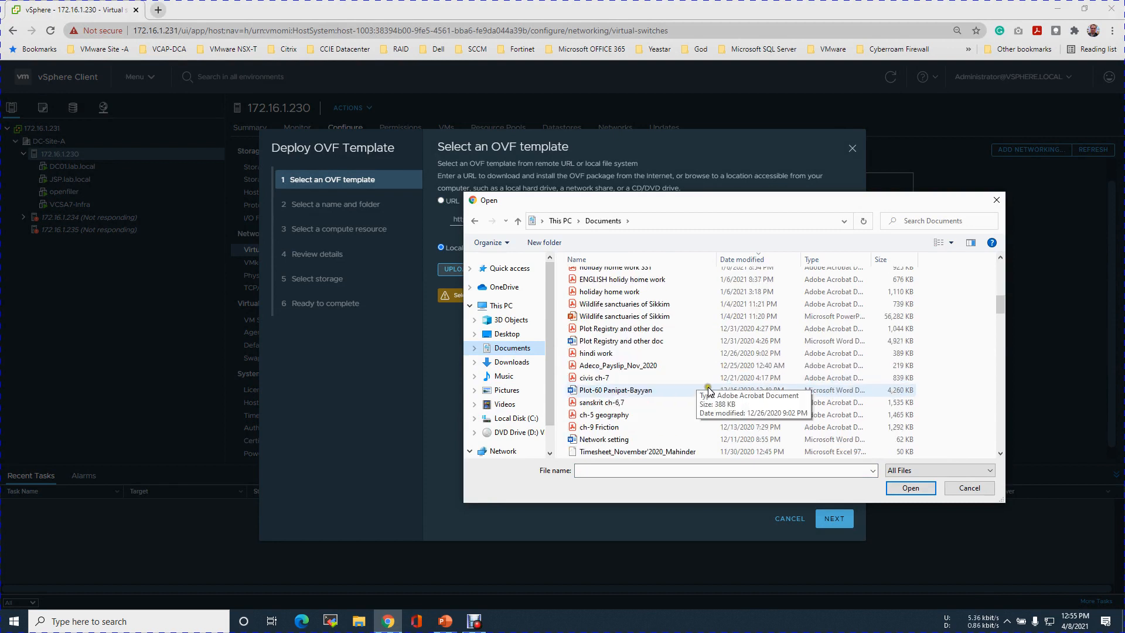
pyautogui.scroll(-15, 795, 384)
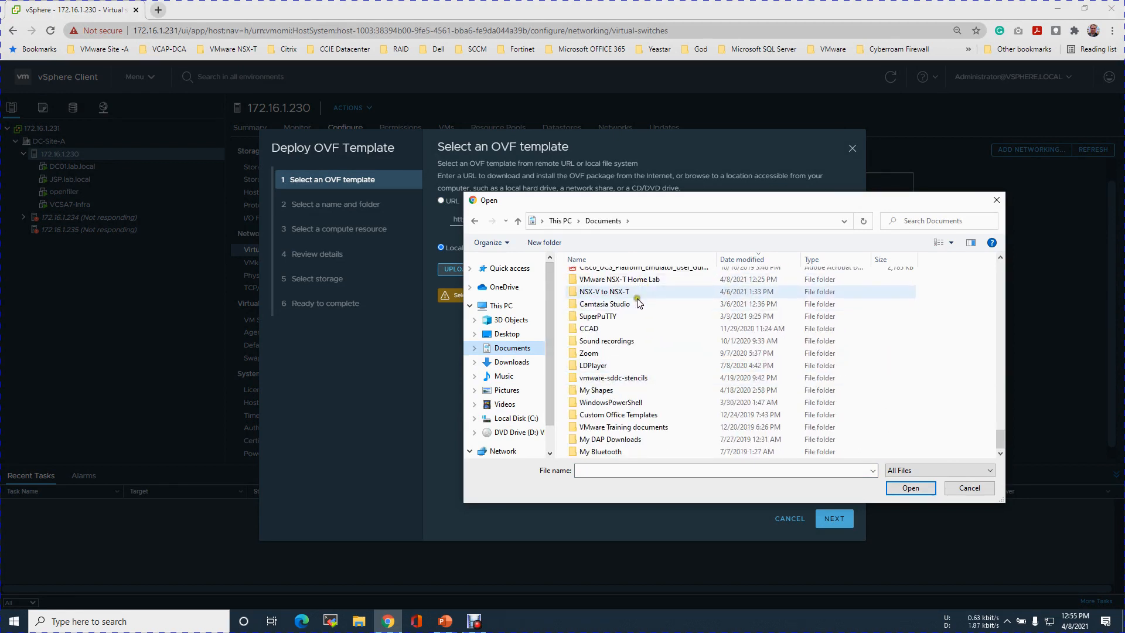
pyautogui.click(639, 281)
pyautogui.doubleClick(639, 281)
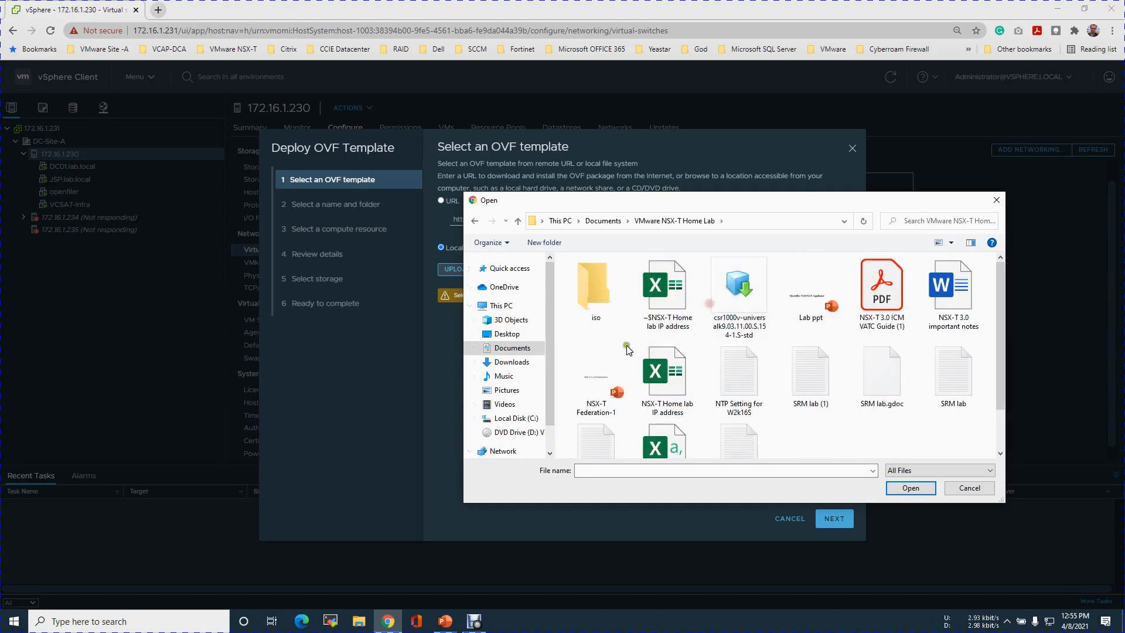
pyautogui.doubleClick(593, 286)
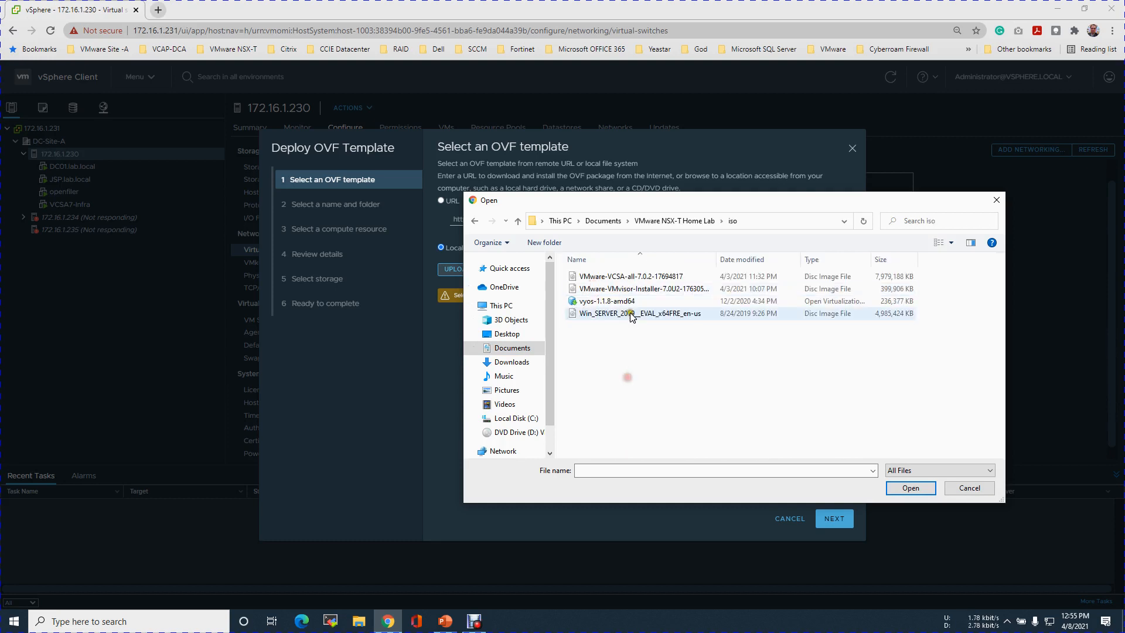
pyautogui.click(627, 302)
pyautogui.click(911, 488)
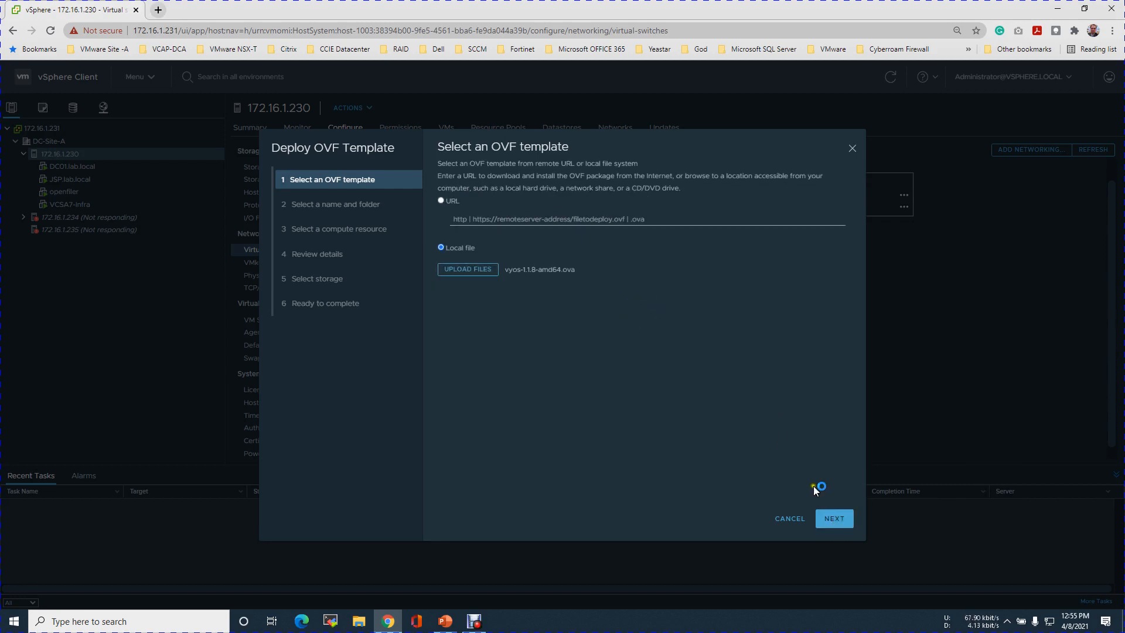
pyautogui.click(832, 519)
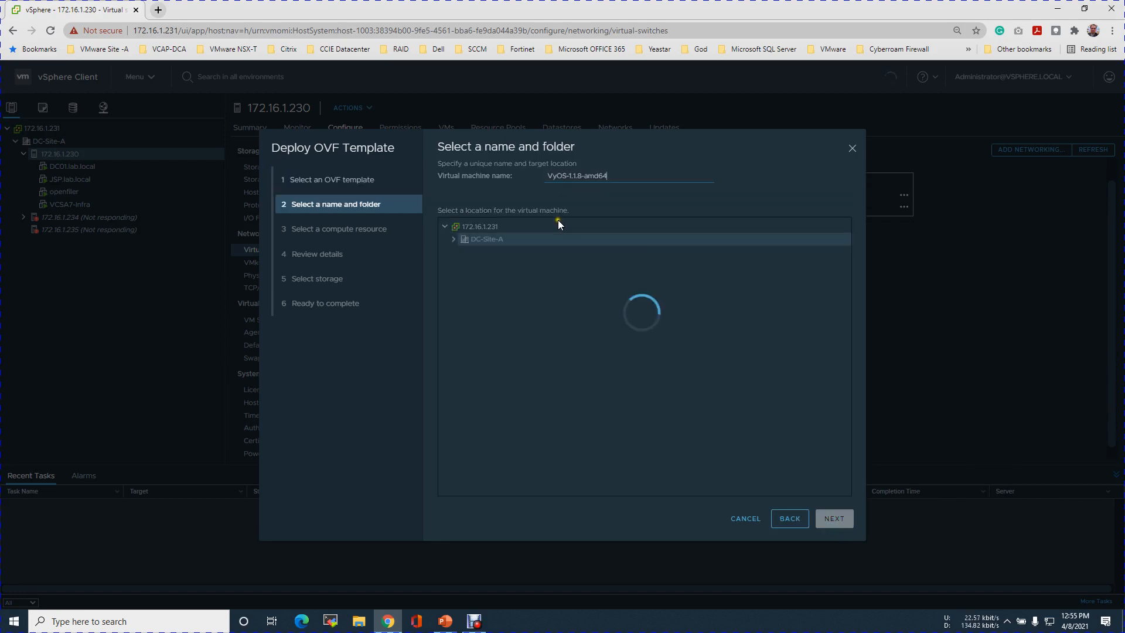
# Rename the VM to R-1 and place it in datacenter DC-Site-A
pyautogui.moveTo(618, 180); pyautogui.dragTo(532, 179)
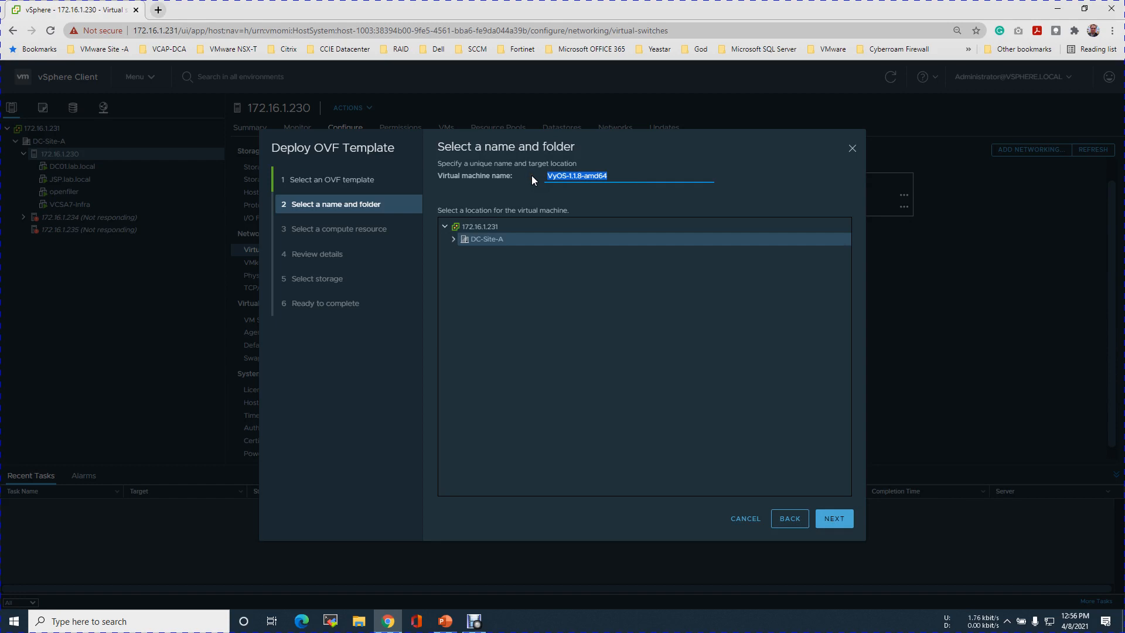
pyautogui.write('R-1')
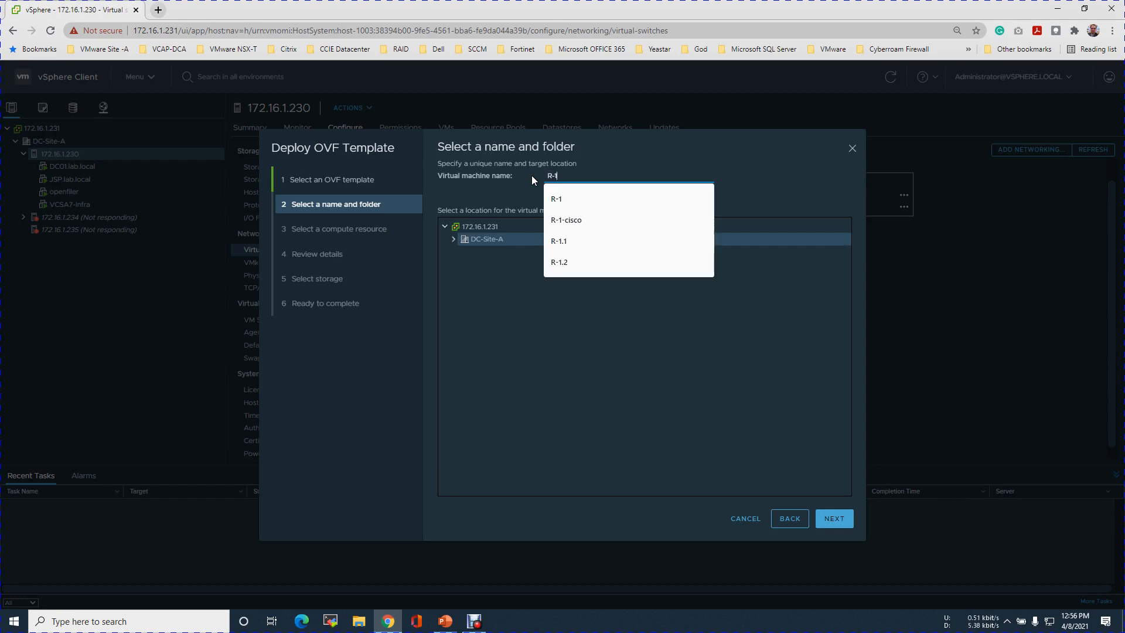
pyautogui.click(562, 195)
pyautogui.click(456, 244)
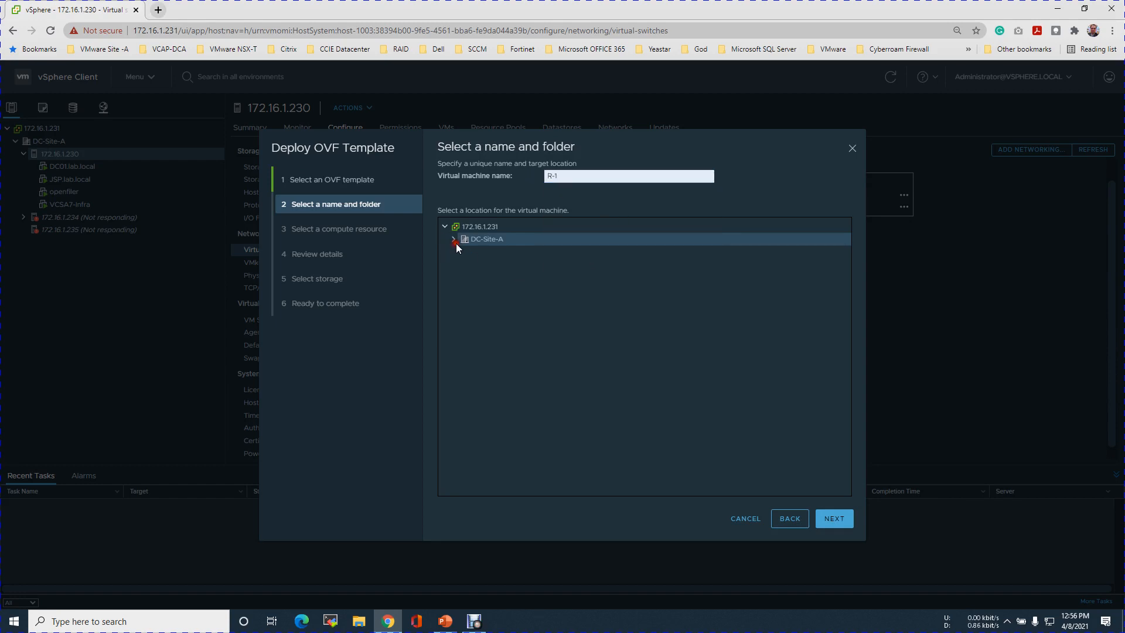
pyautogui.click(836, 520)
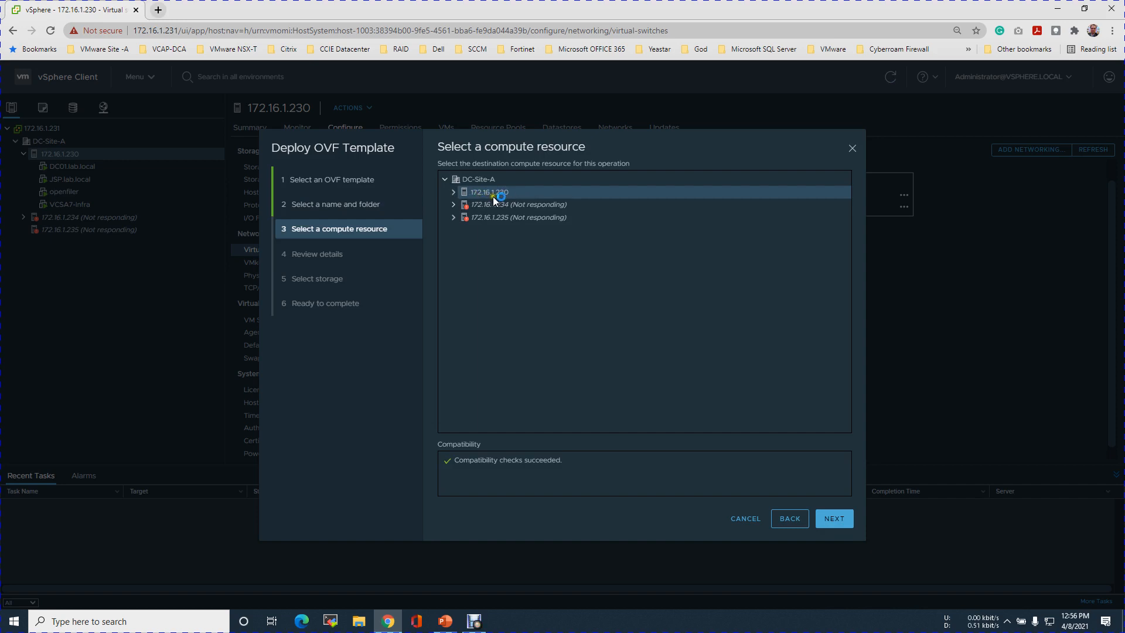
# Choose host 172.16.1.230 as the compute resource and dismiss the fatal error banner
pyautogui.click(832, 519)
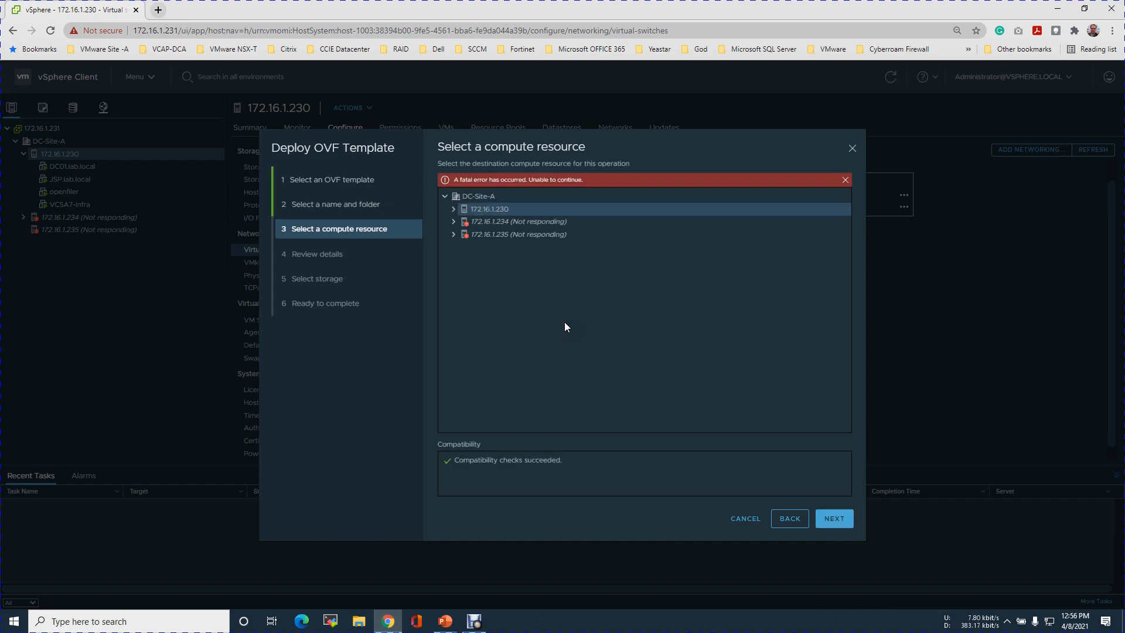
pyautogui.click(453, 210)
pyautogui.click(839, 180)
# Retry the deployment, pause the Debut Professional recording, and return to the vSphere Client
pyautogui.click(840, 519)
pyautogui.click(474, 621)
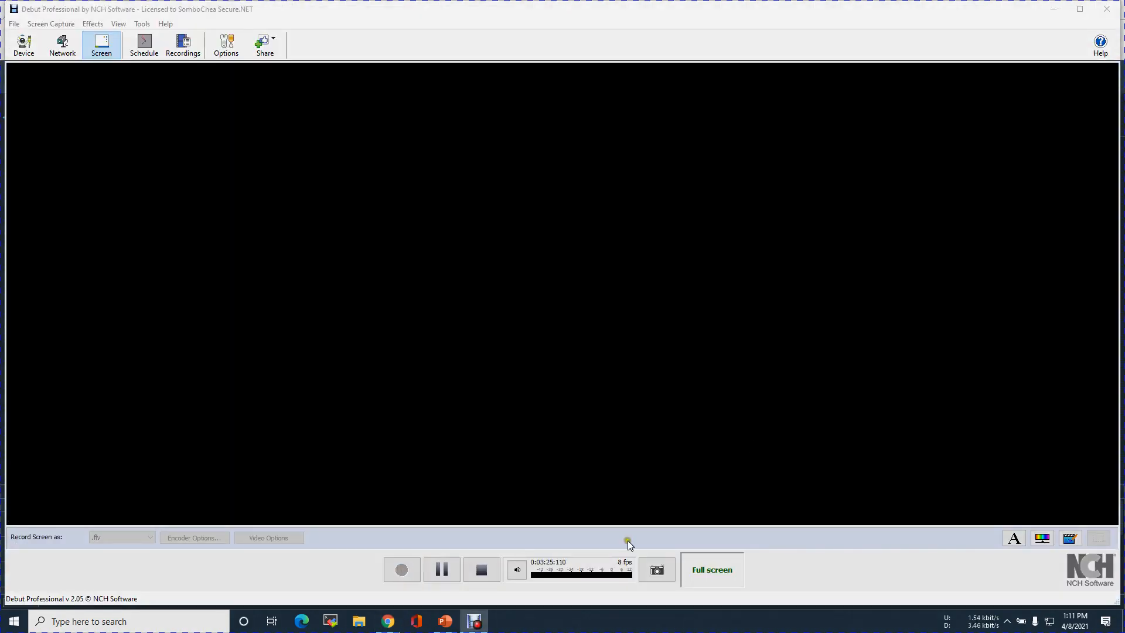
pyautogui.click(388, 622)
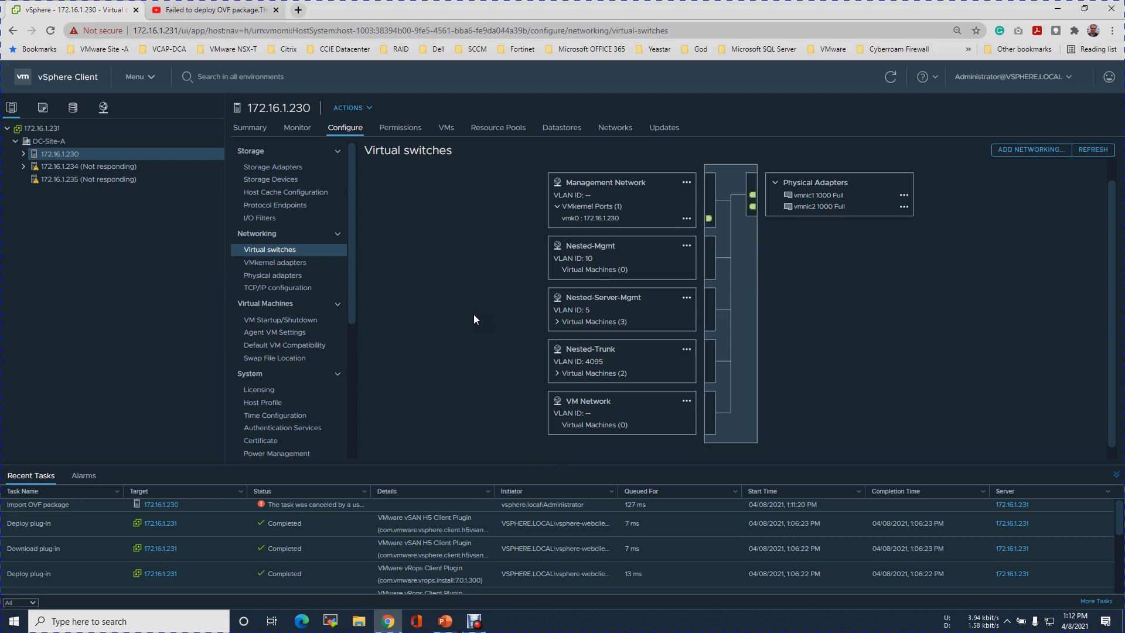
# Restart the OVF deployment on 172.16.1.230 with vyos-1.1.8-amd64.ova from the Downloads folder
pyautogui.rightClick(72, 154)
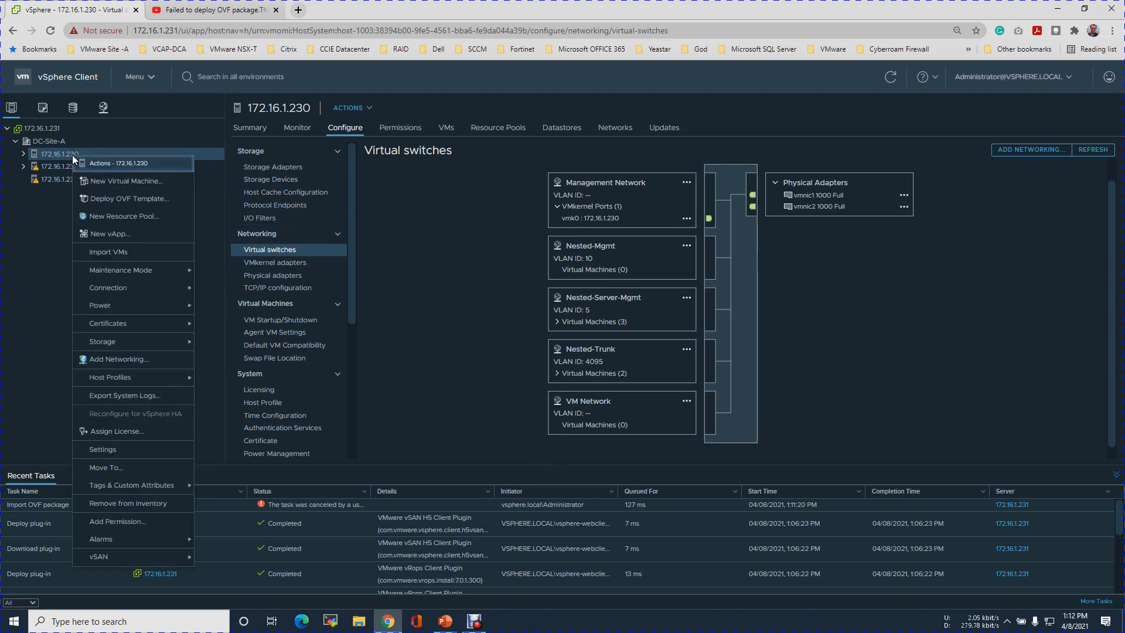
pyautogui.click(98, 199)
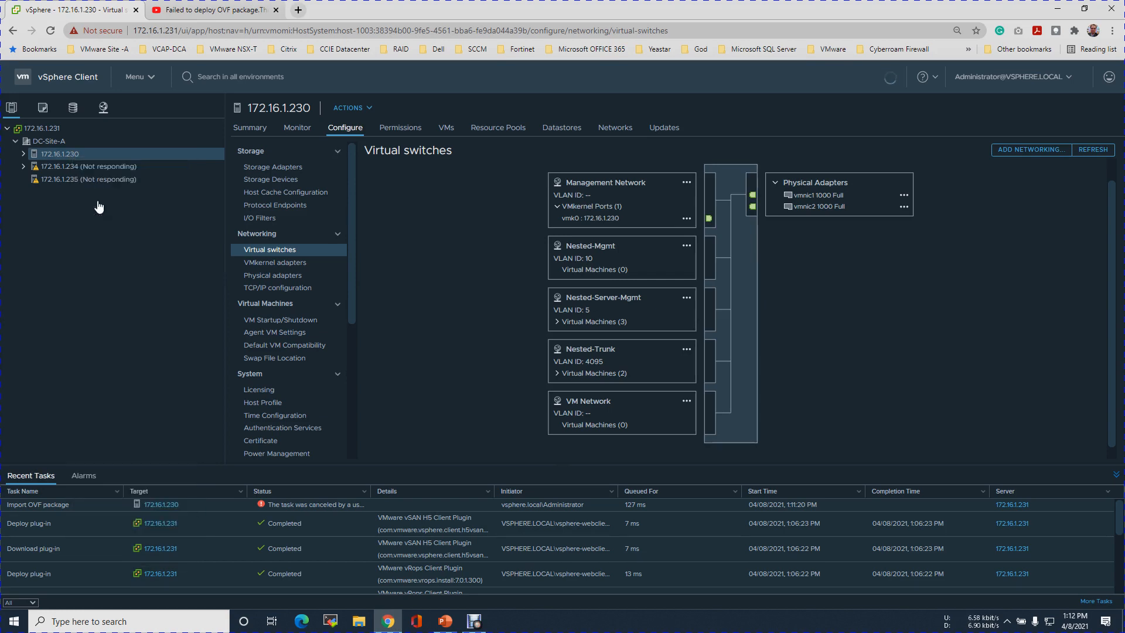
pyautogui.click(445, 246)
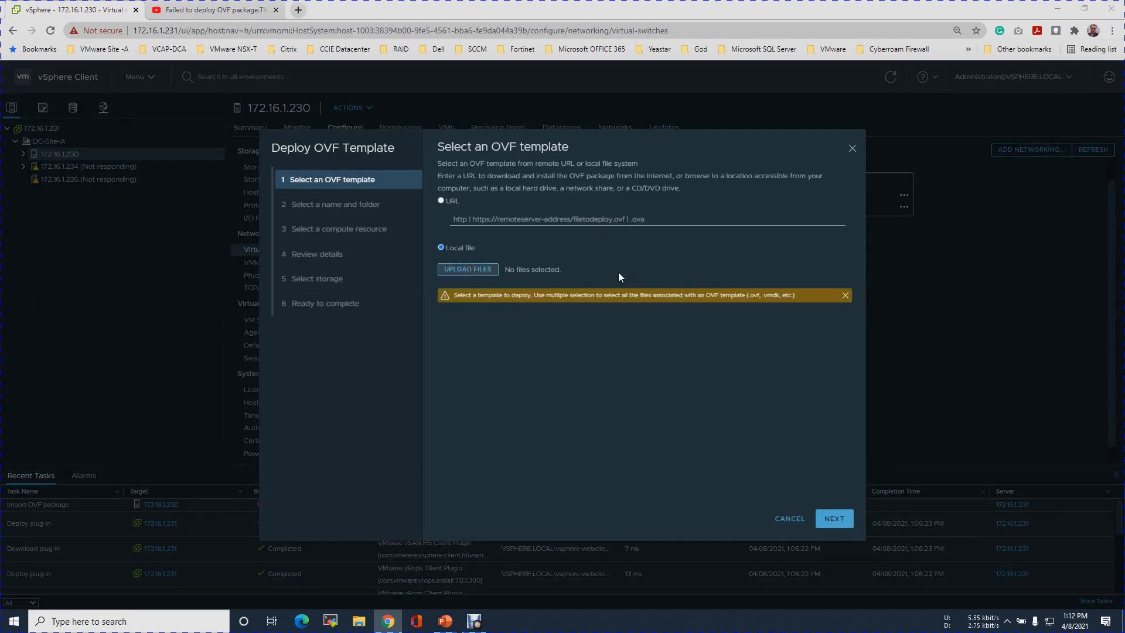
pyautogui.click(491, 360)
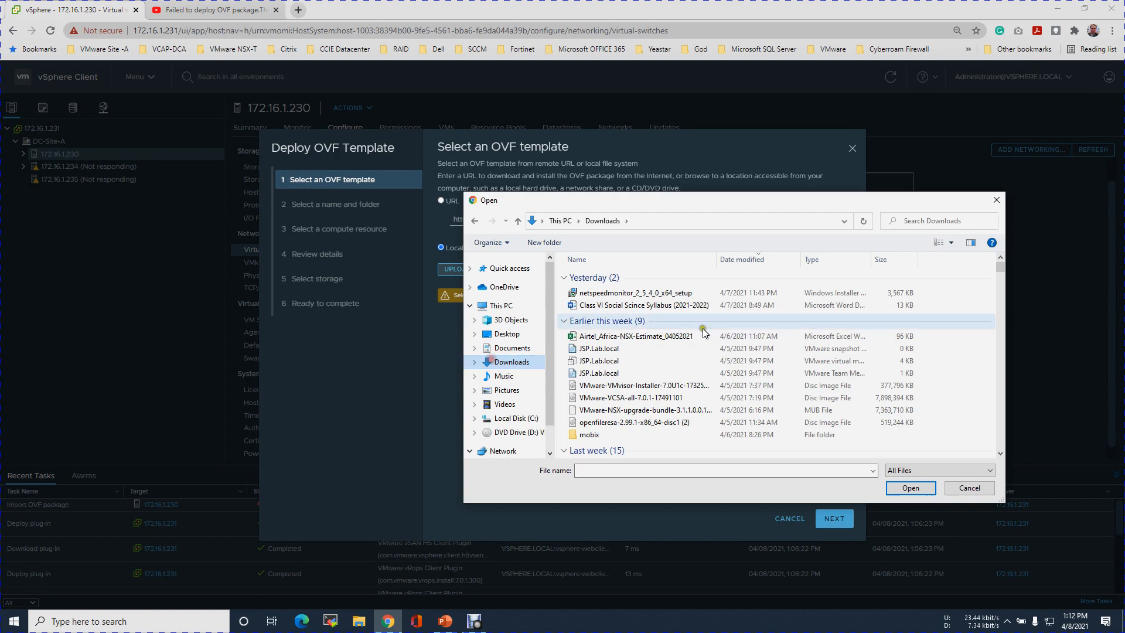
pyautogui.click(673, 305)
pyautogui.write('vyos-1.1.8-amd64')
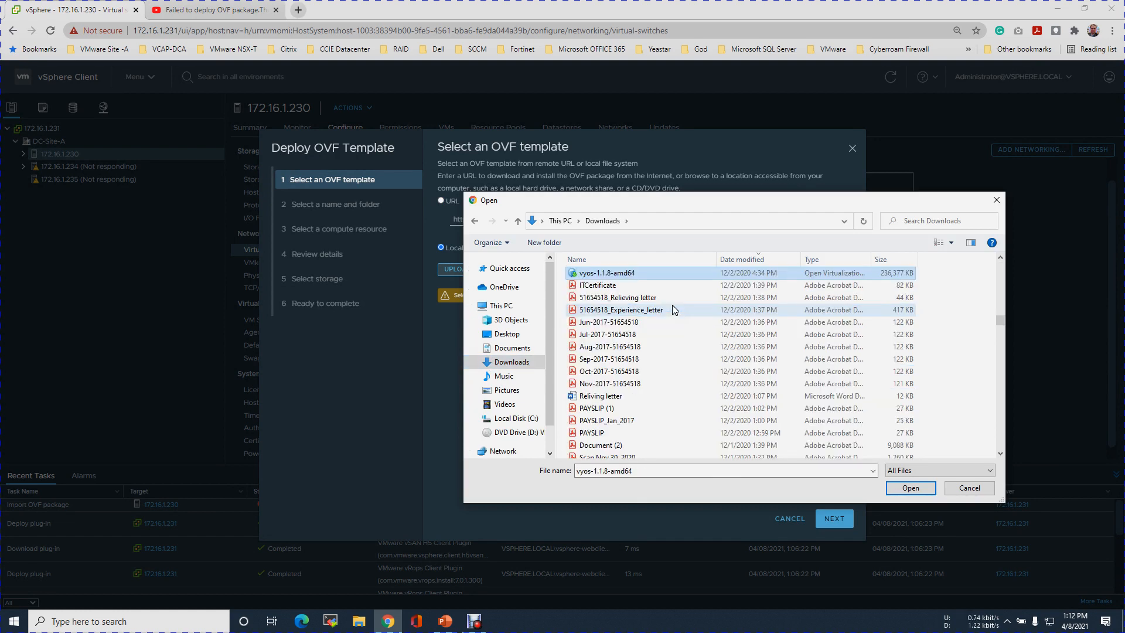
pyautogui.moveTo(666, 276); pyautogui.dragTo(725, 287)
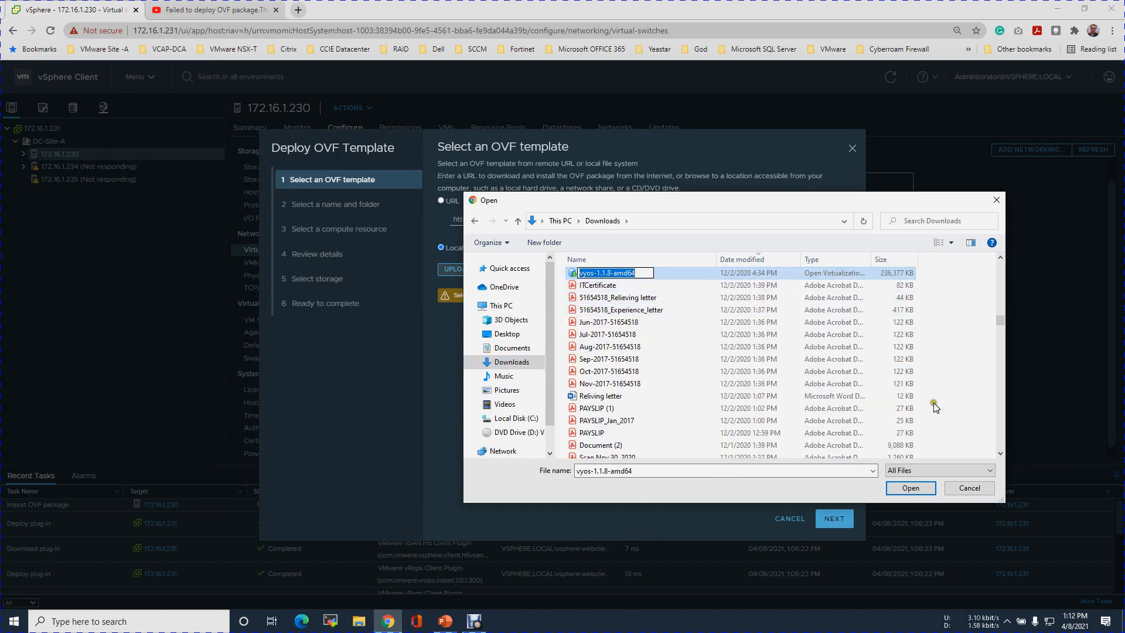
pyautogui.click(910, 489)
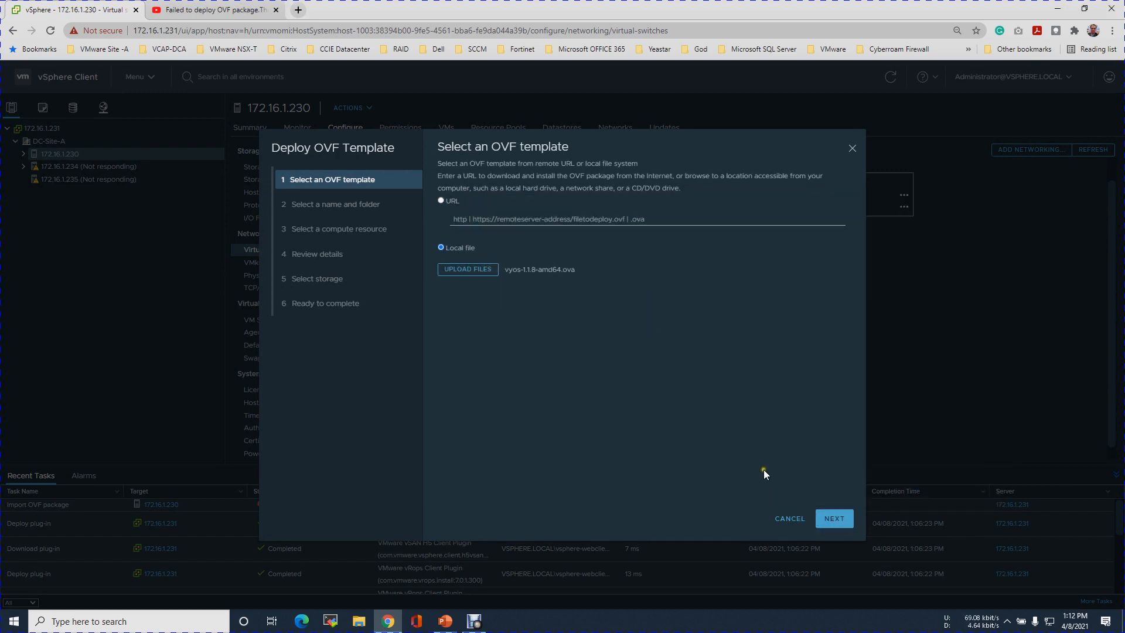
# Replace the default virtual machine name with R-1
pyautogui.click(832, 521)
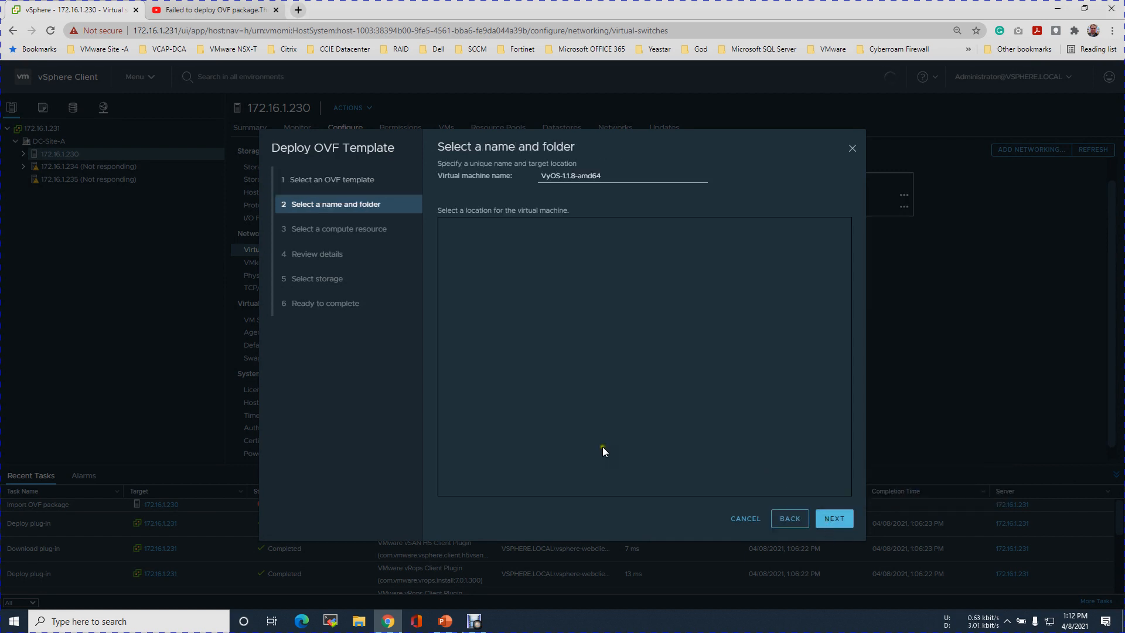
pyautogui.click(623, 179)
pyautogui.moveTo(623, 180); pyautogui.dragTo(517, 174)
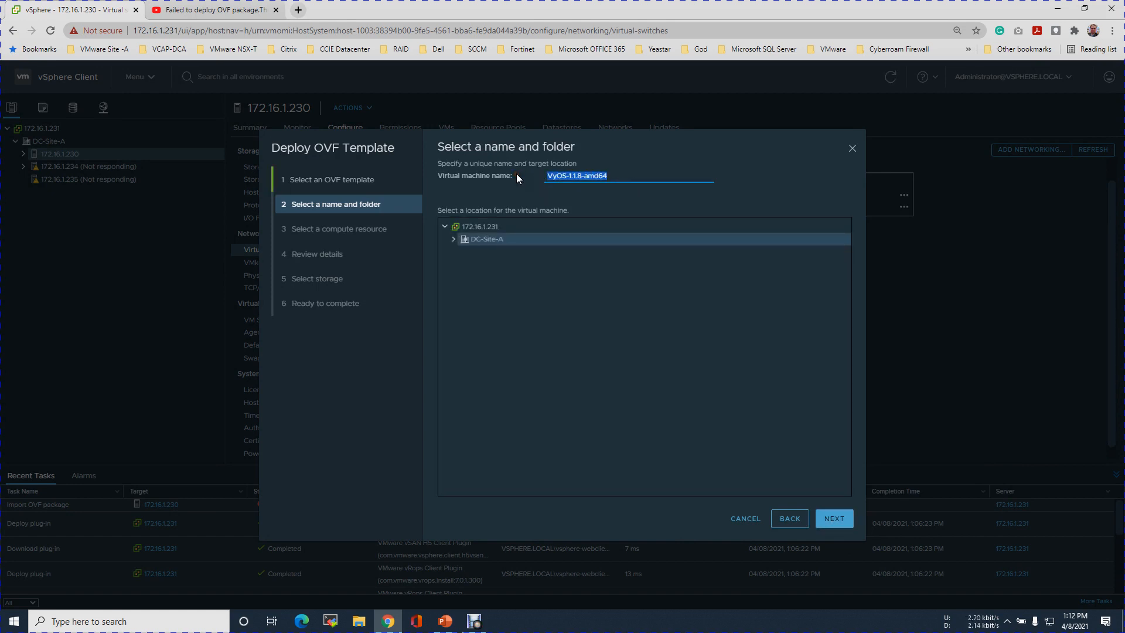
pyautogui.write('R-1')
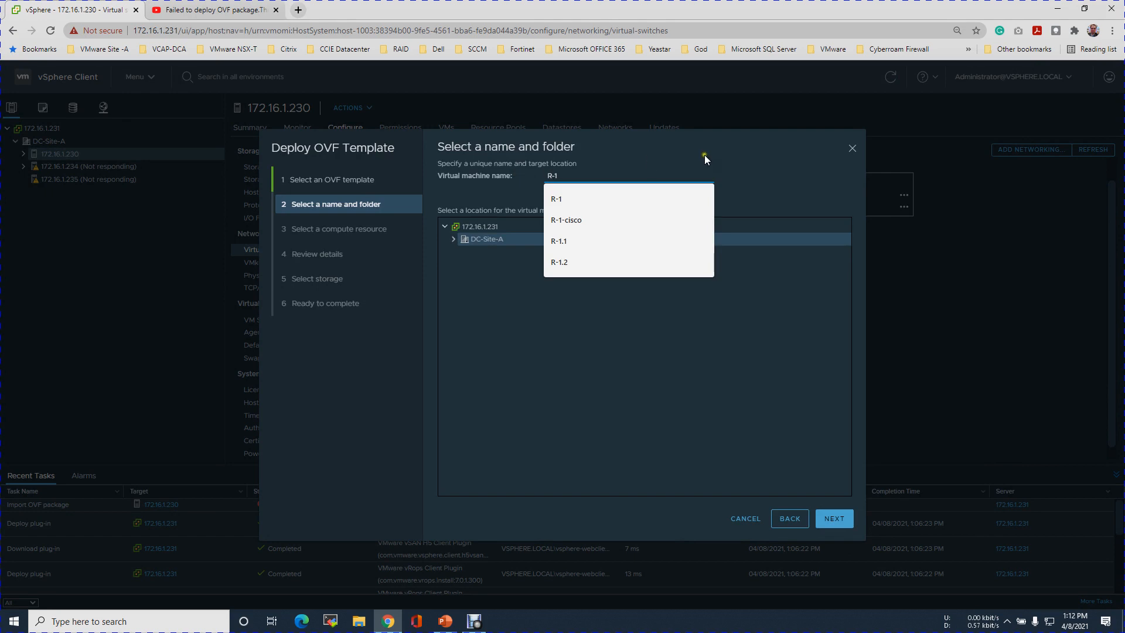
pyautogui.click(649, 159)
# Accept host 172.16.1.230, pass the details review, and select datastore LS-512Gb-i7
pyautogui.click(834, 520)
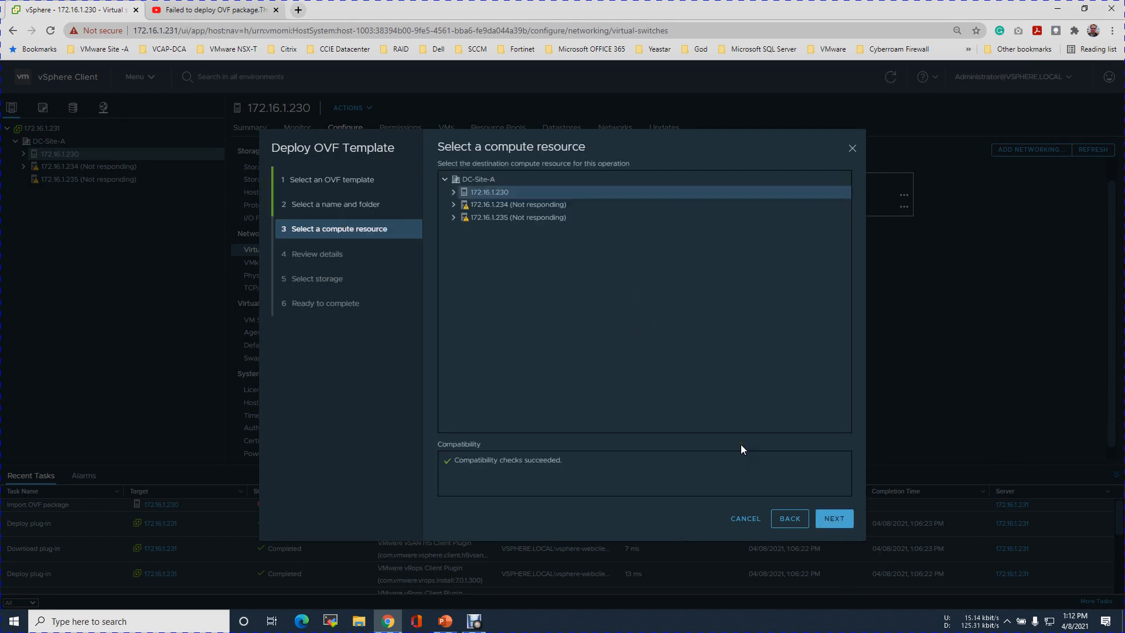
pyautogui.click(835, 520)
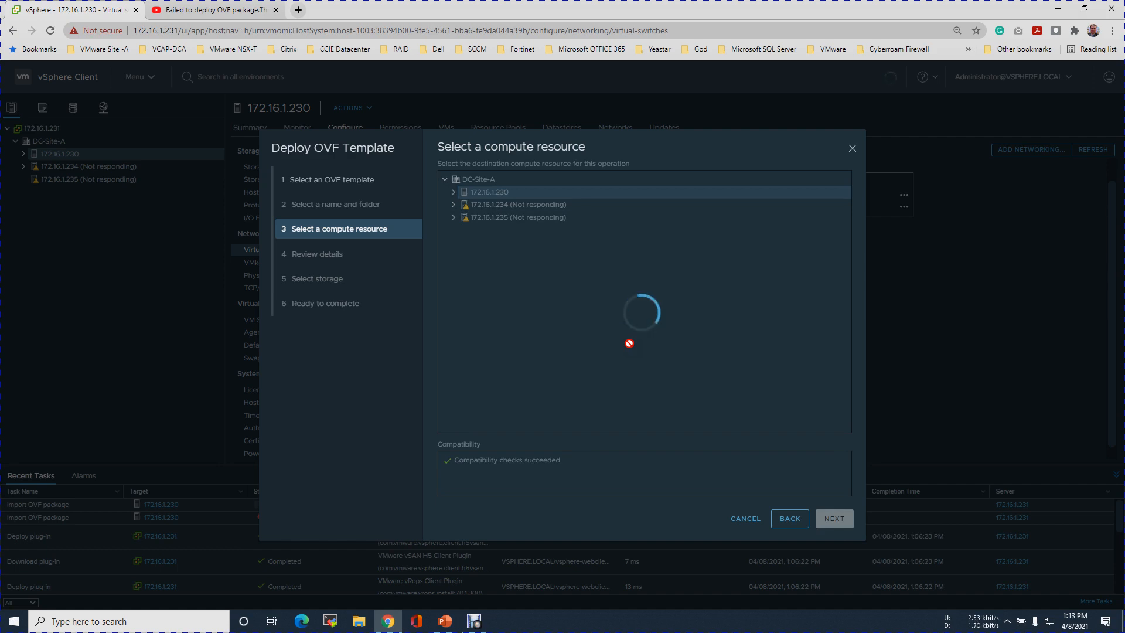
pyautogui.click(833, 510)
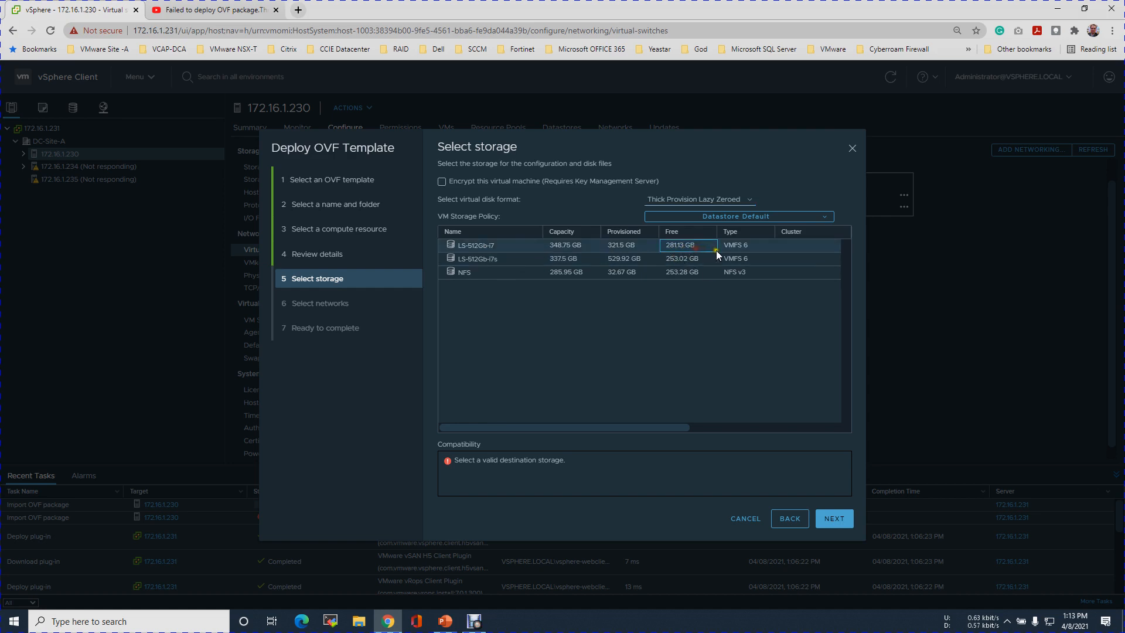
pyautogui.click(581, 247)
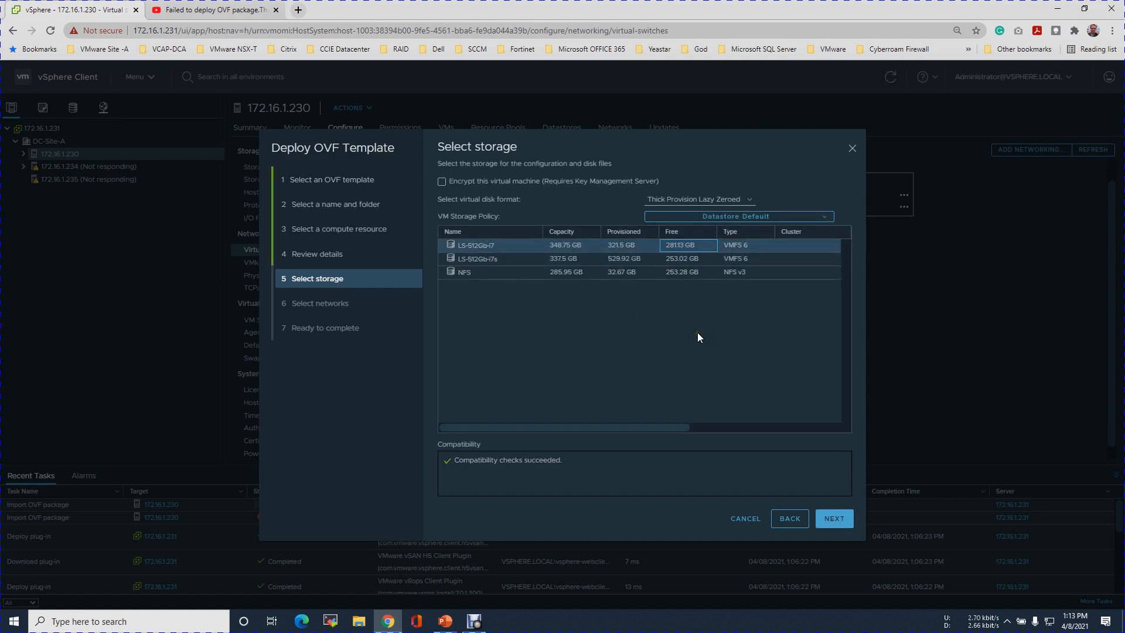
# Keep both public and internal networks on VM Network after checking the diagram, and continue to the summary
pyautogui.click(836, 523)
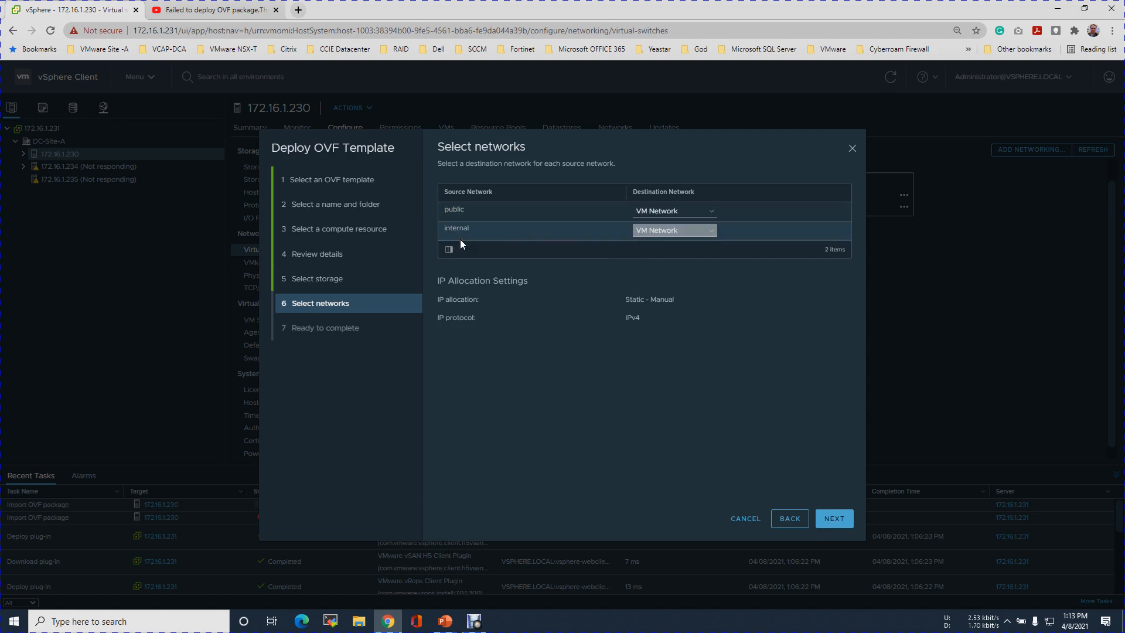
pyautogui.click(450, 626)
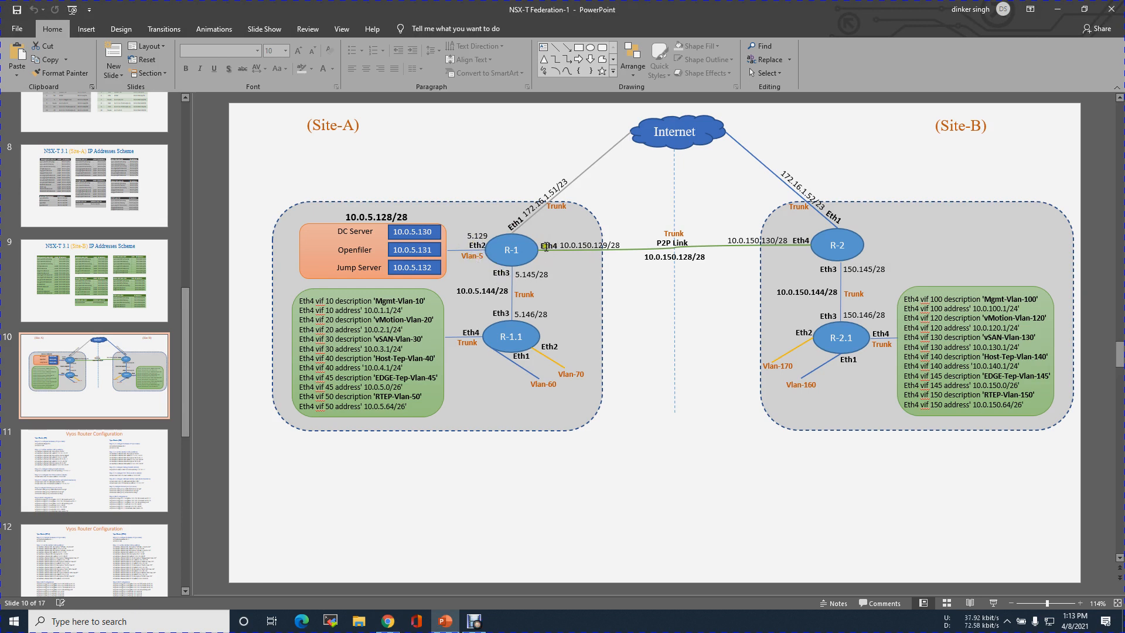
pyautogui.hotkey('alt', 'Tab')
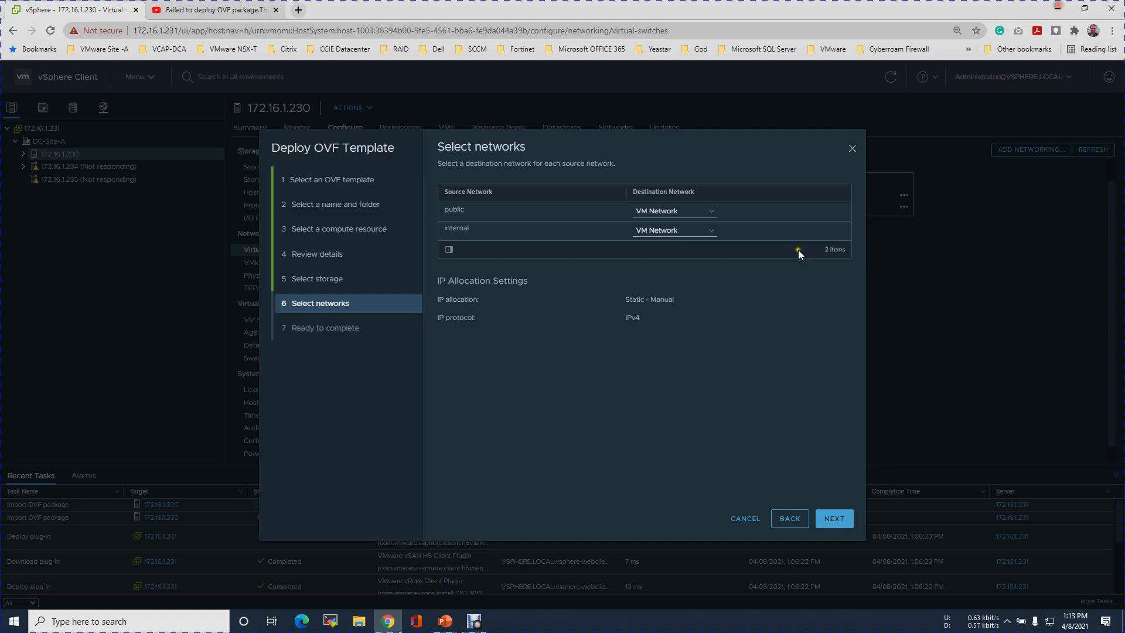
pyautogui.click(708, 211)
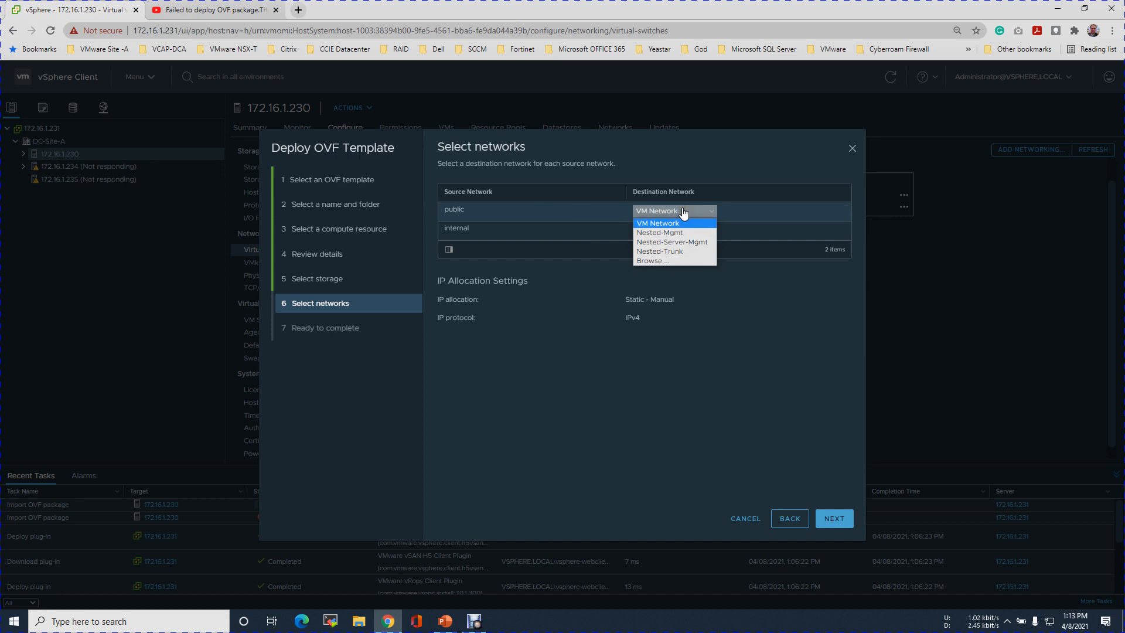
pyautogui.click(753, 183)
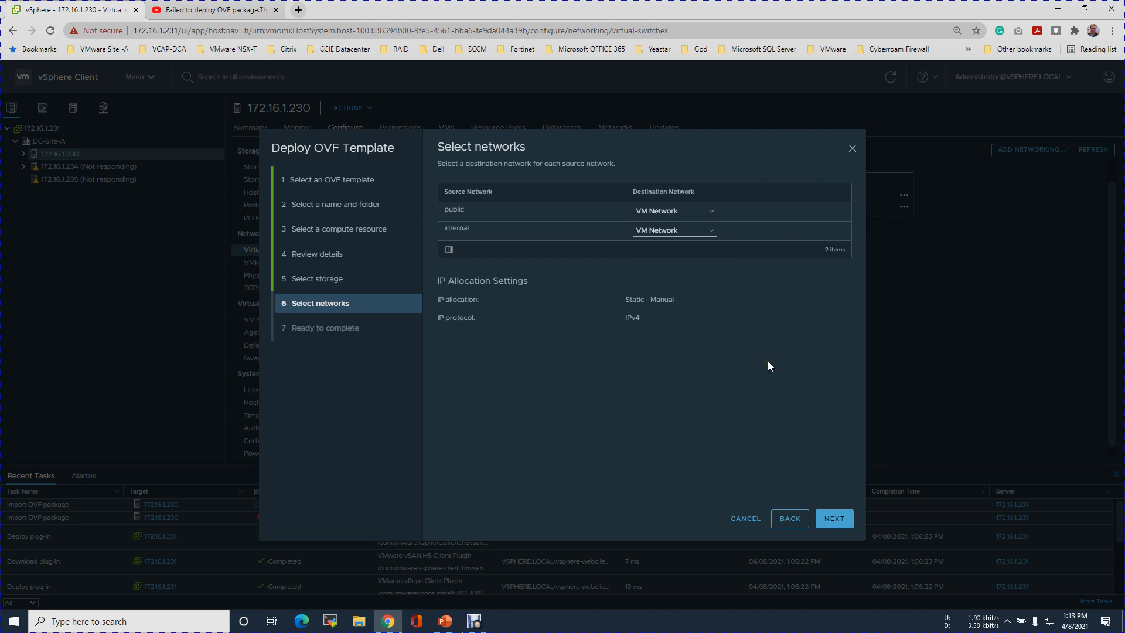
pyautogui.click(838, 527)
# Finish deploying R-1 and expand host 172.16.1.230 to list the new VM
pyautogui.click(844, 522)
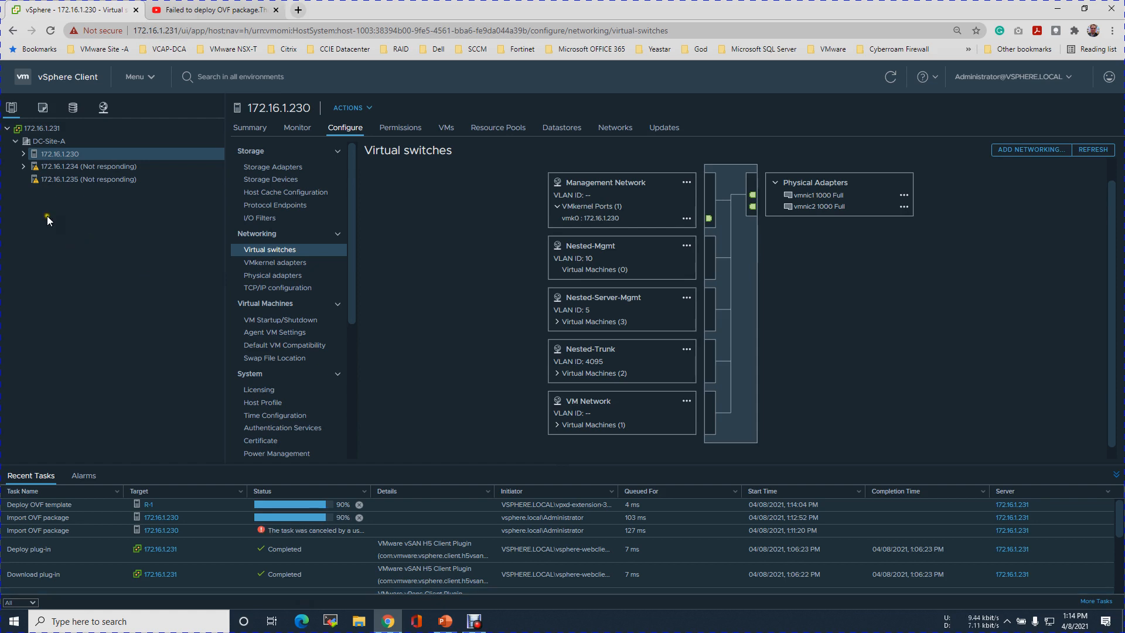
pyautogui.click(24, 154)
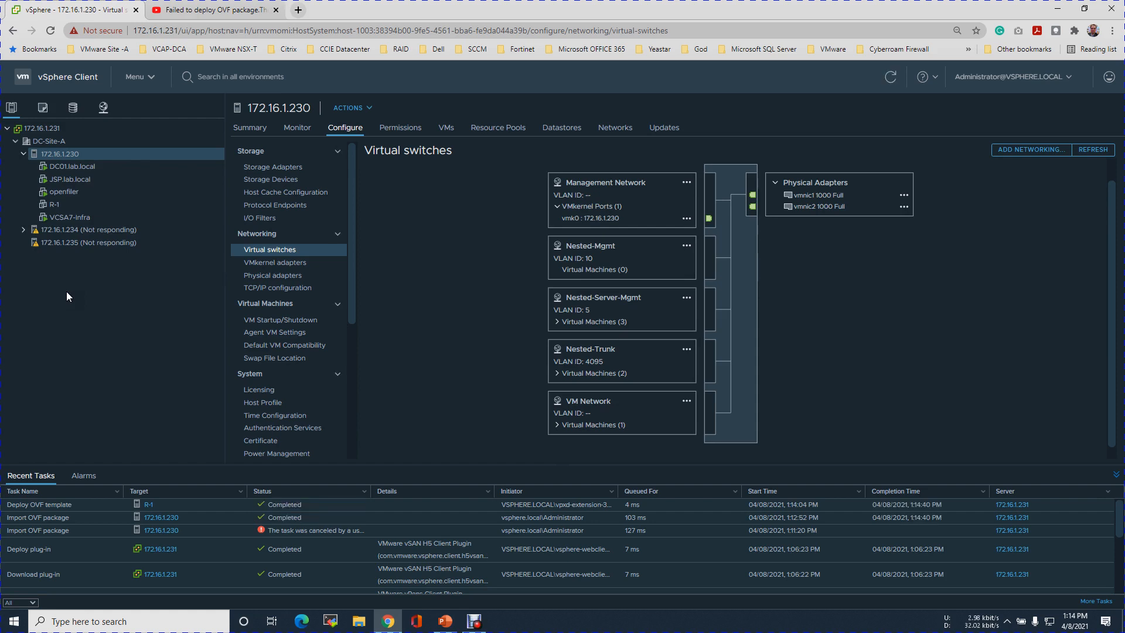
# Open Edit Settings for the R-1 virtual machine from its right-click menu in the inventory
pyautogui.click(61, 202)
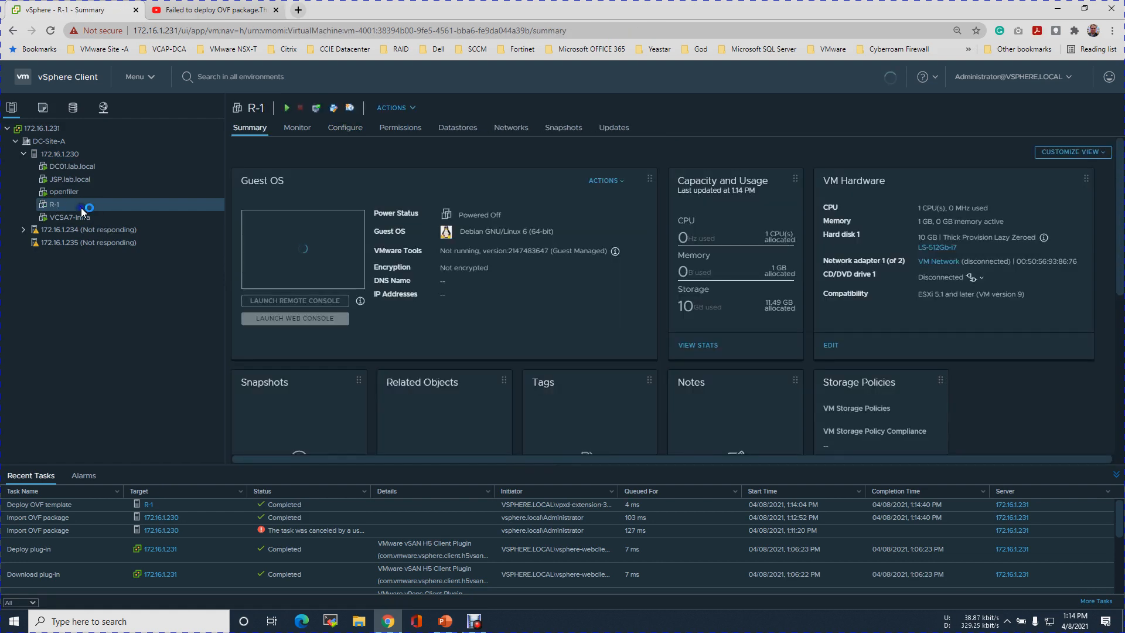
pyautogui.rightClick(82, 209)
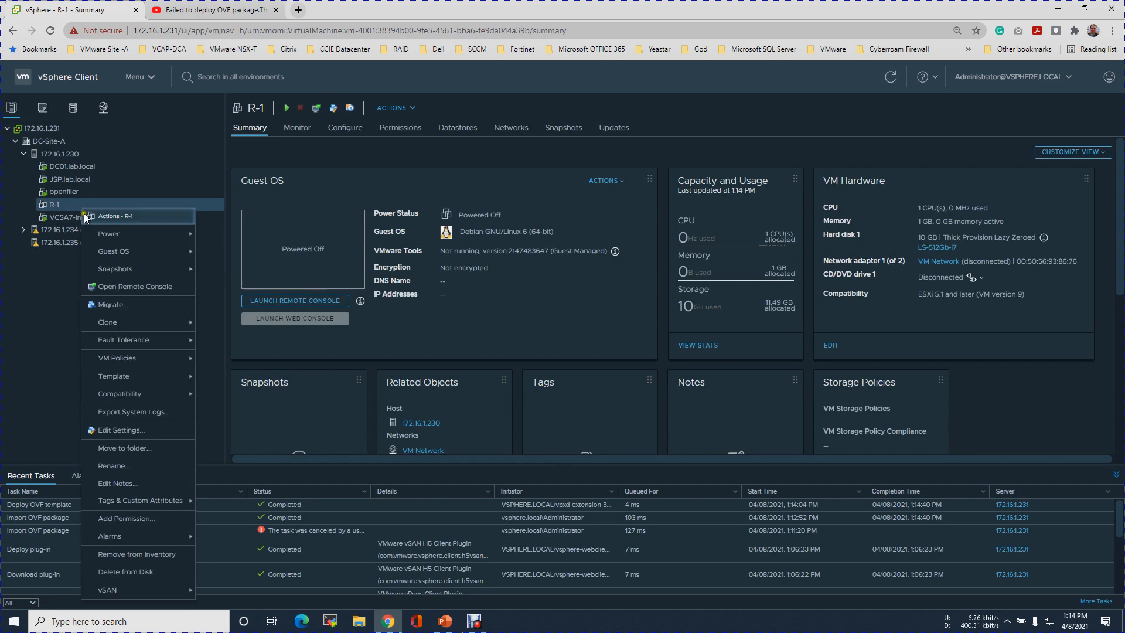
pyautogui.click(117, 430)
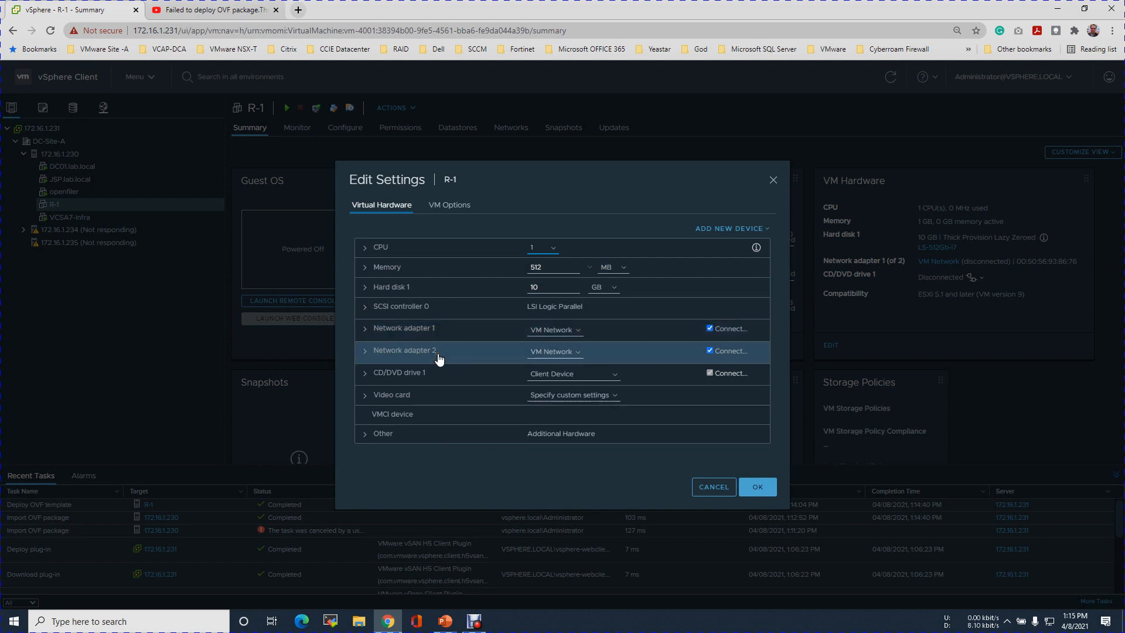
# Add three new network adapters to R-1 and untick Connect on Network adapter 1
pyautogui.click(479, 624)
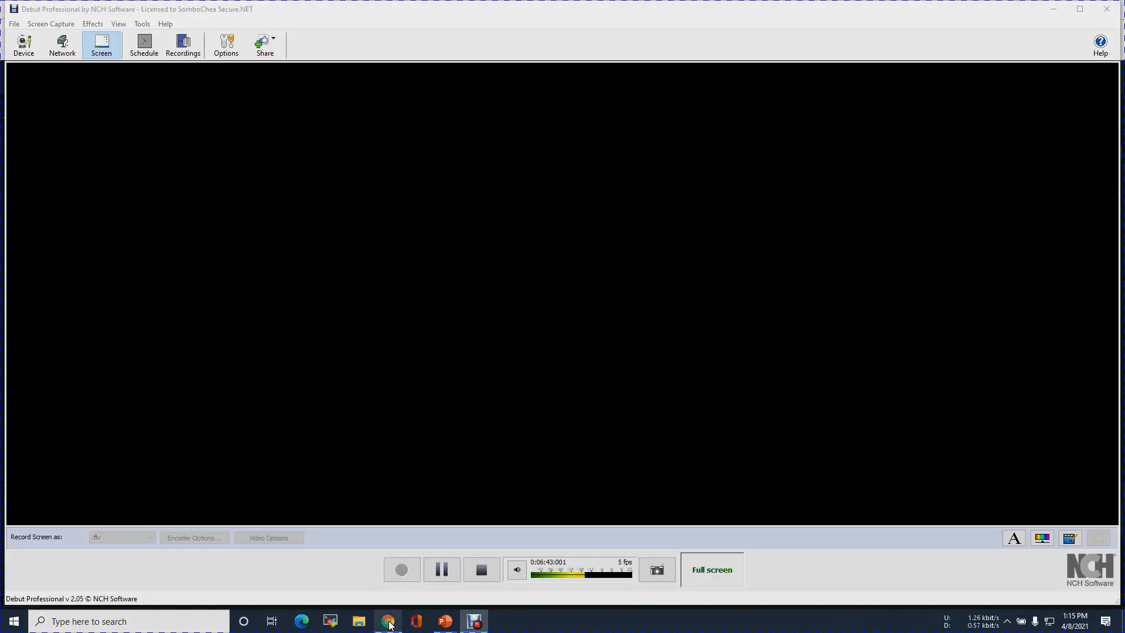
pyautogui.click(389, 623)
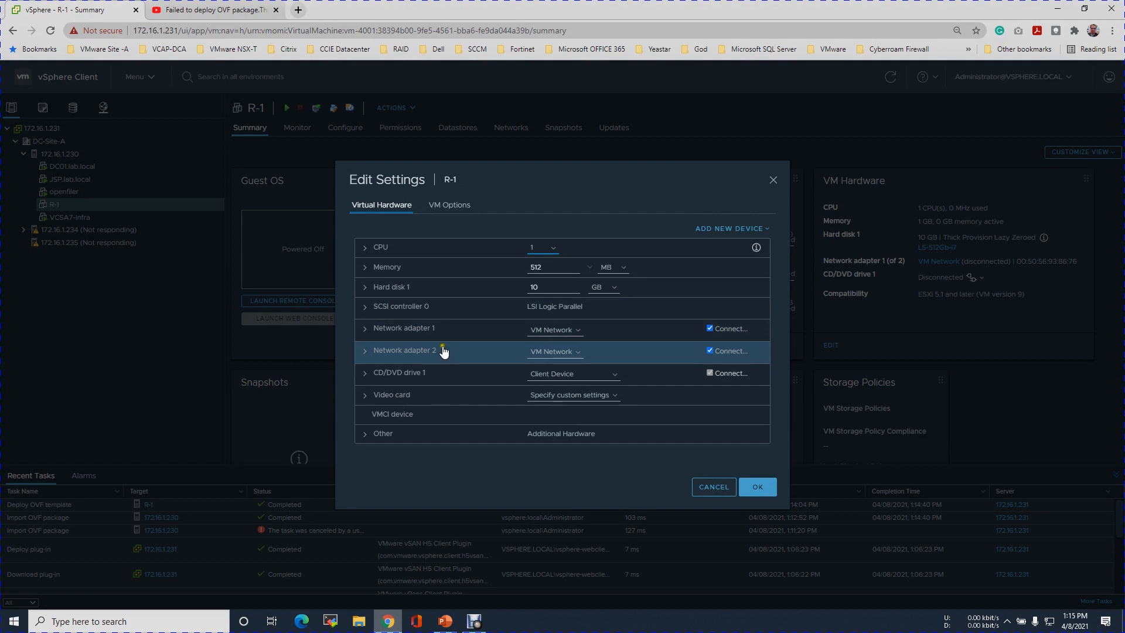
pyautogui.click(768, 231)
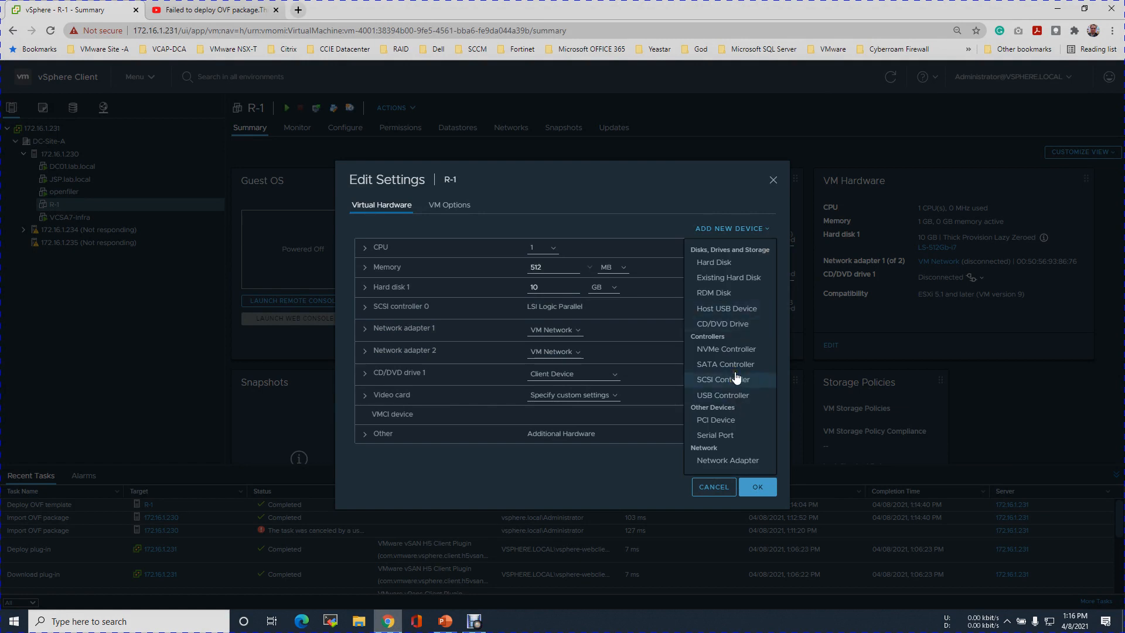
pyautogui.click(727, 460)
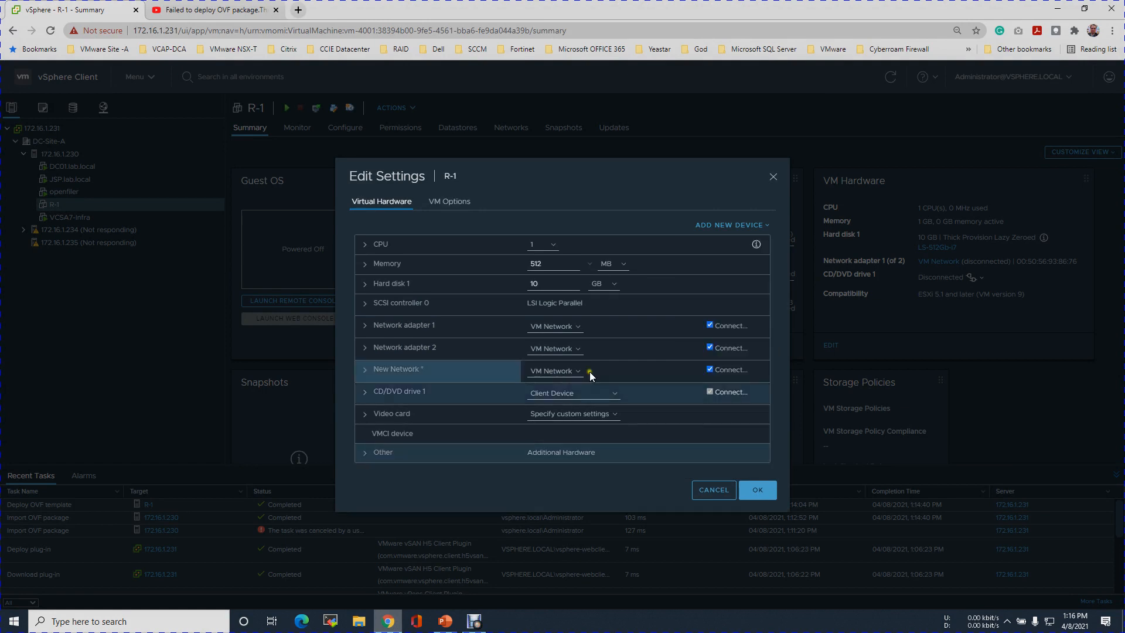
pyautogui.click(716, 227)
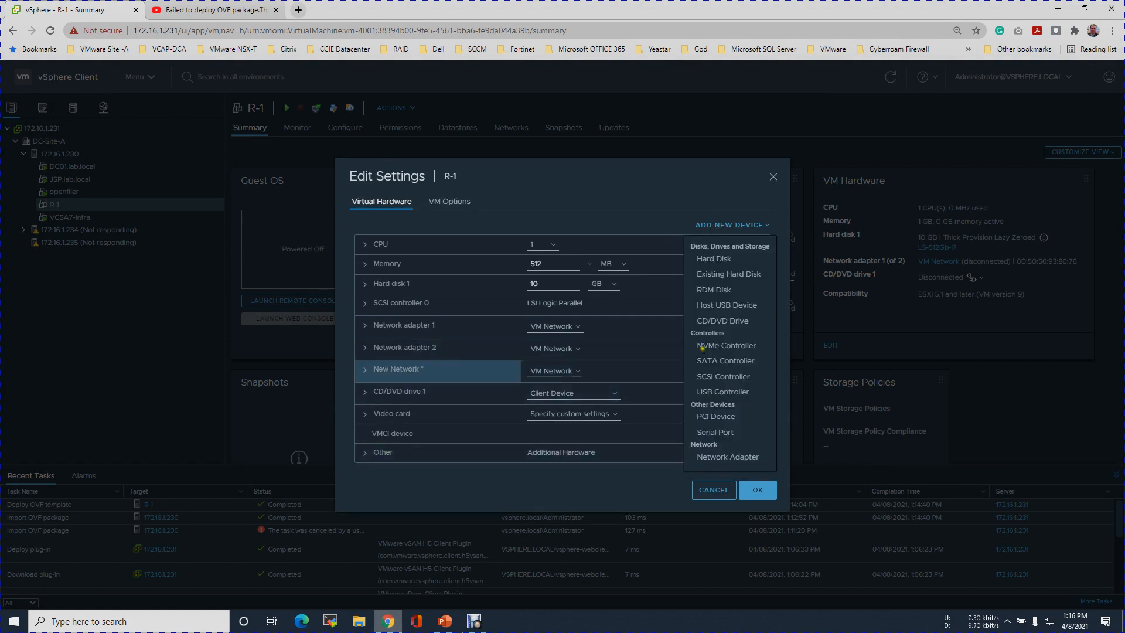
pyautogui.click(715, 460)
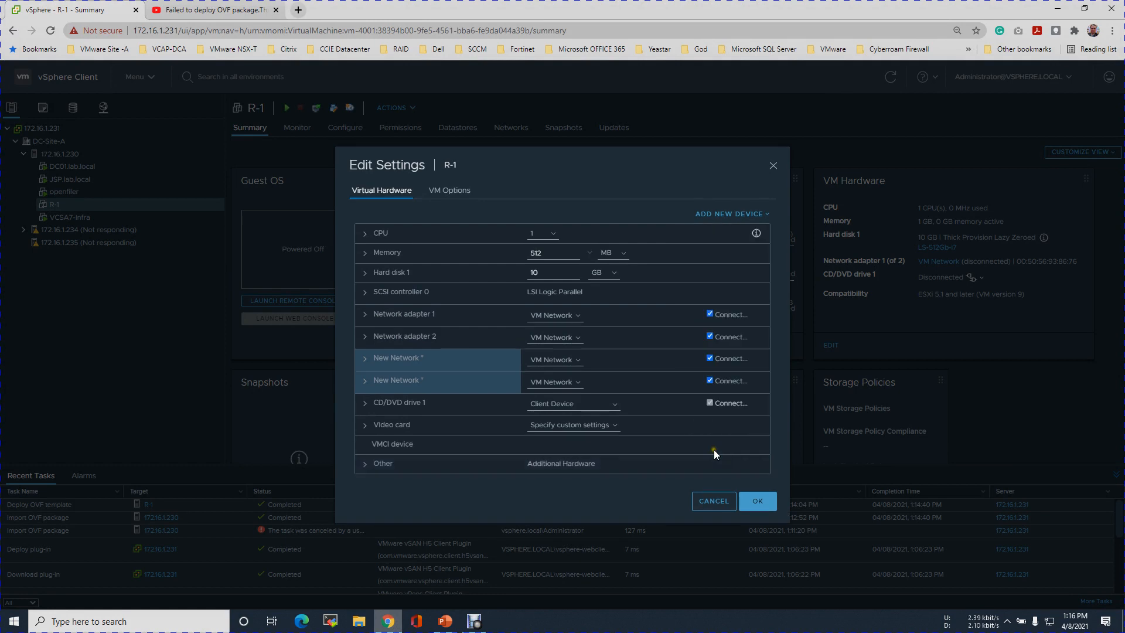
pyautogui.click(734, 215)
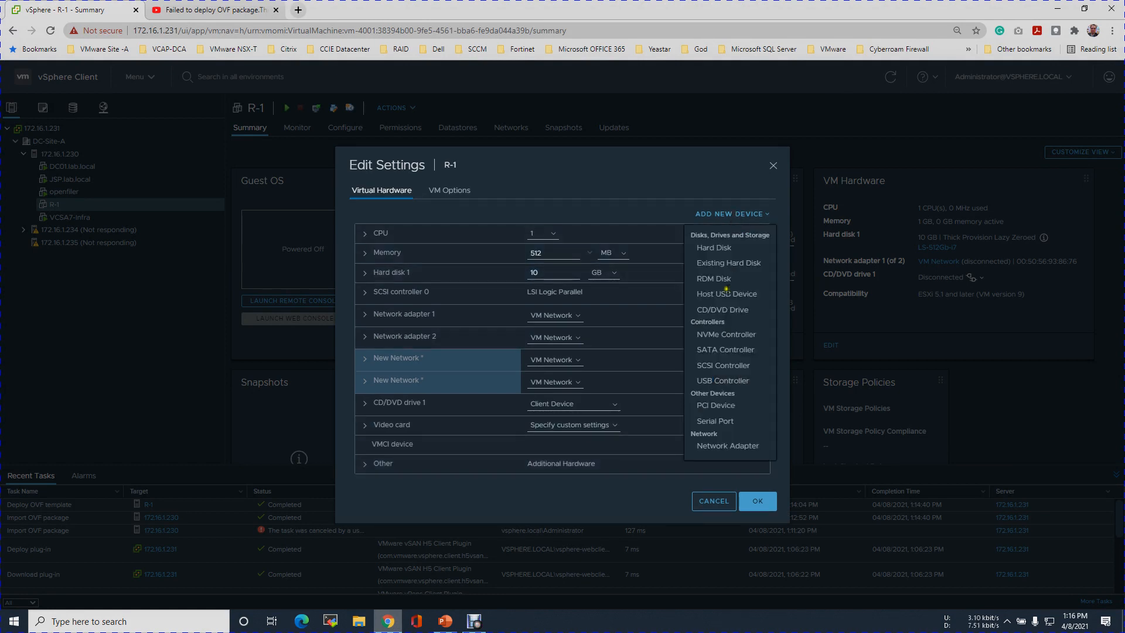
pyautogui.click(716, 445)
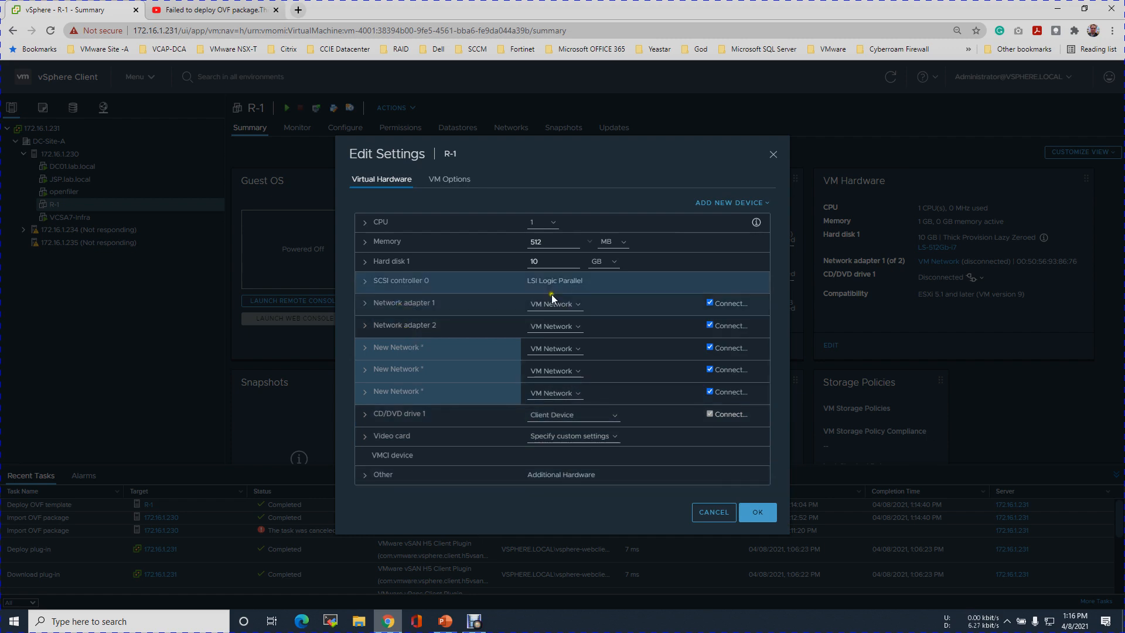
pyautogui.click(710, 302)
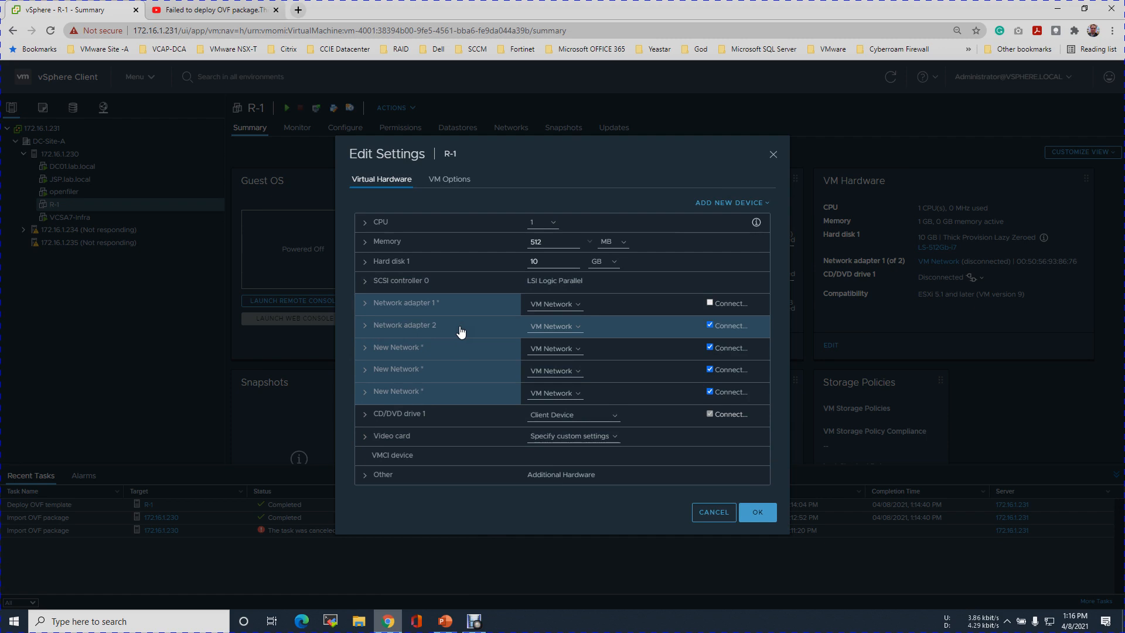
# Minimise PowerPoint and connect Network adapter 2 to the Nested-Trunk port group
pyautogui.click(445, 622)
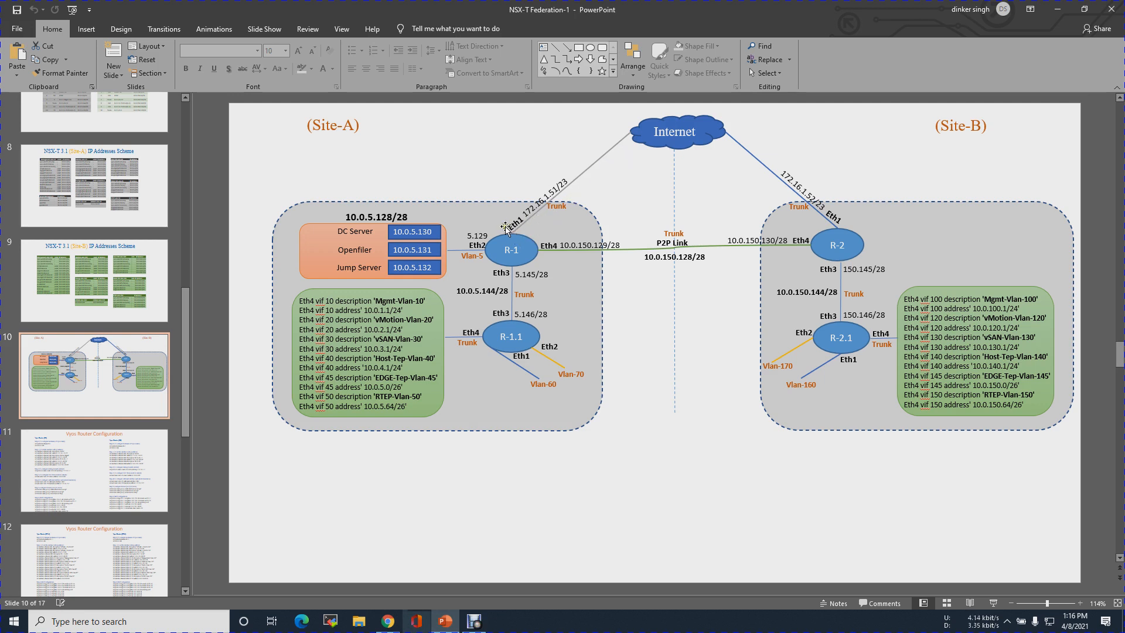
pyautogui.click(1057, 10)
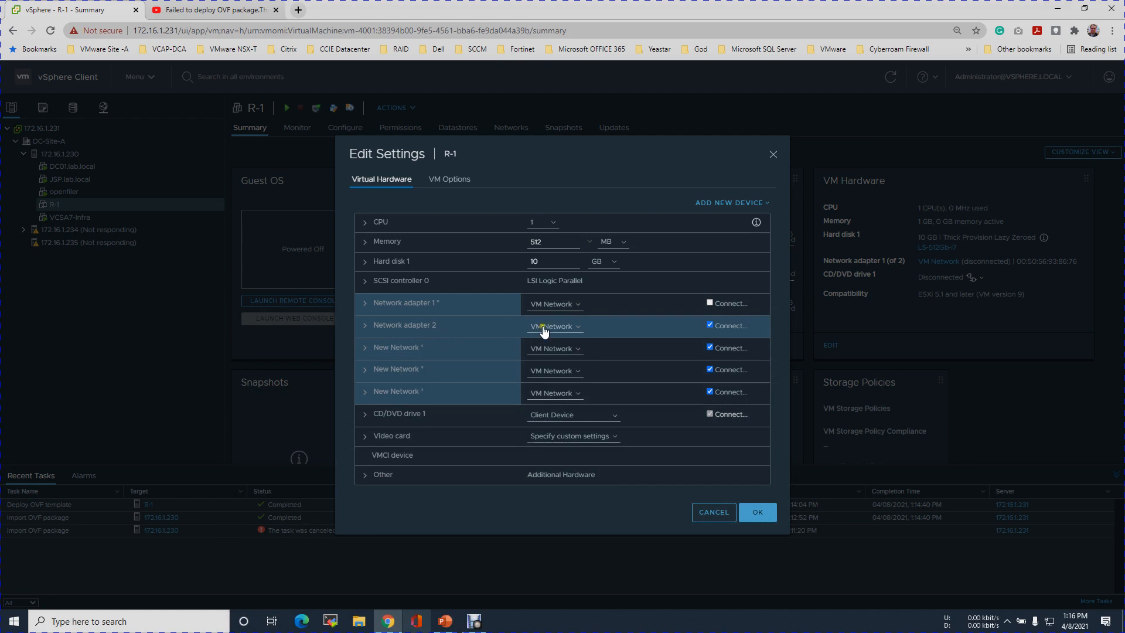
pyautogui.click(578, 326)
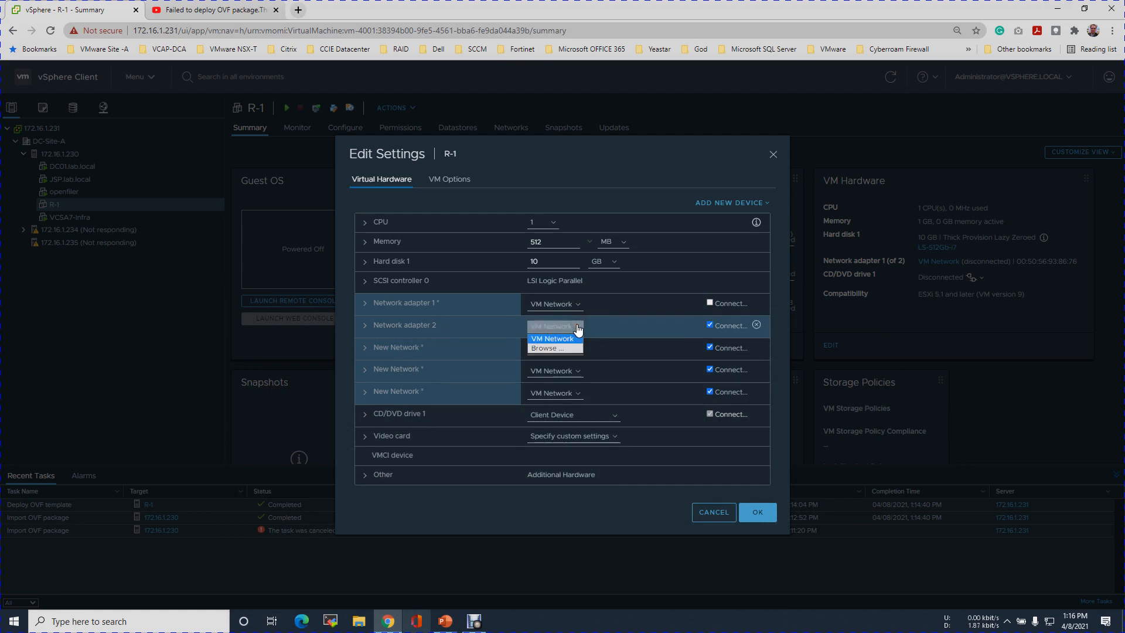
pyautogui.click(565, 348)
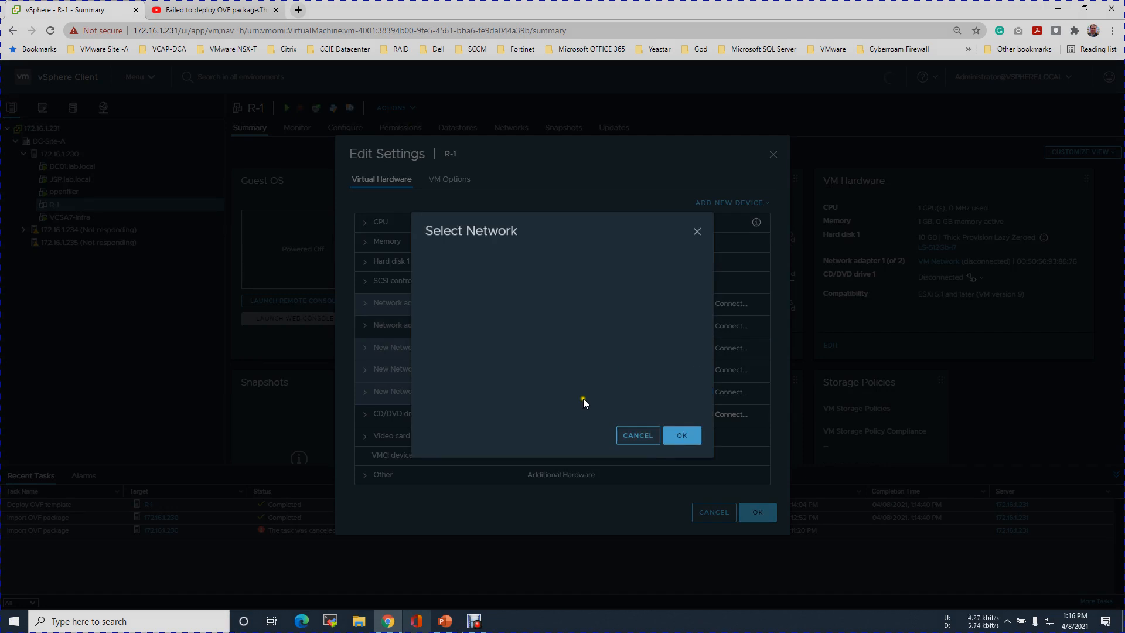
pyautogui.click(469, 323)
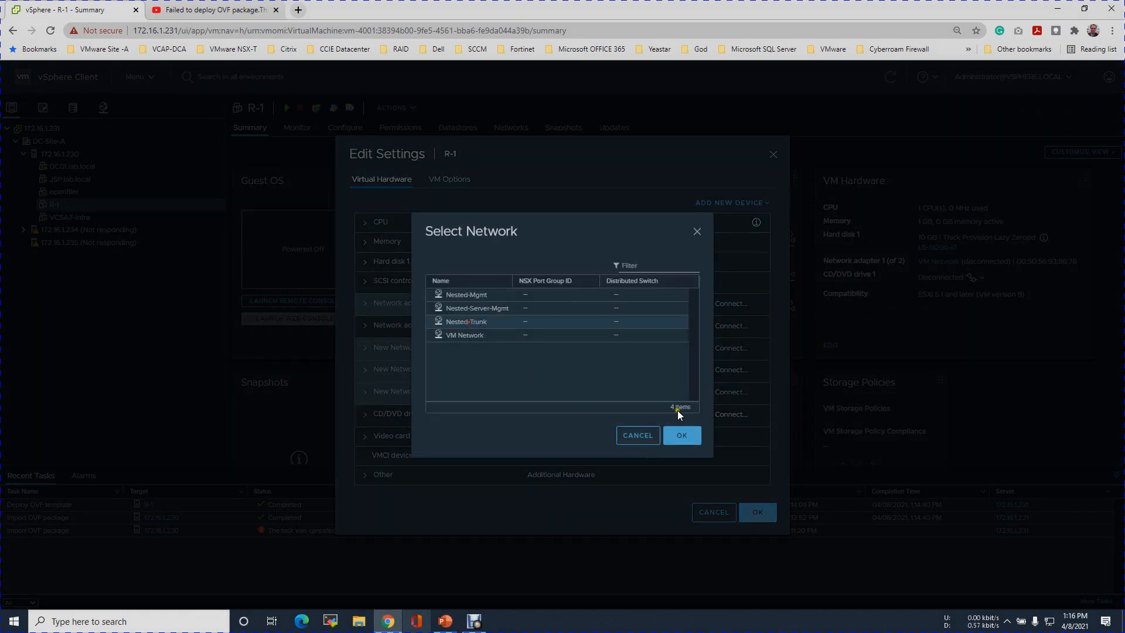
pyautogui.click(694, 442)
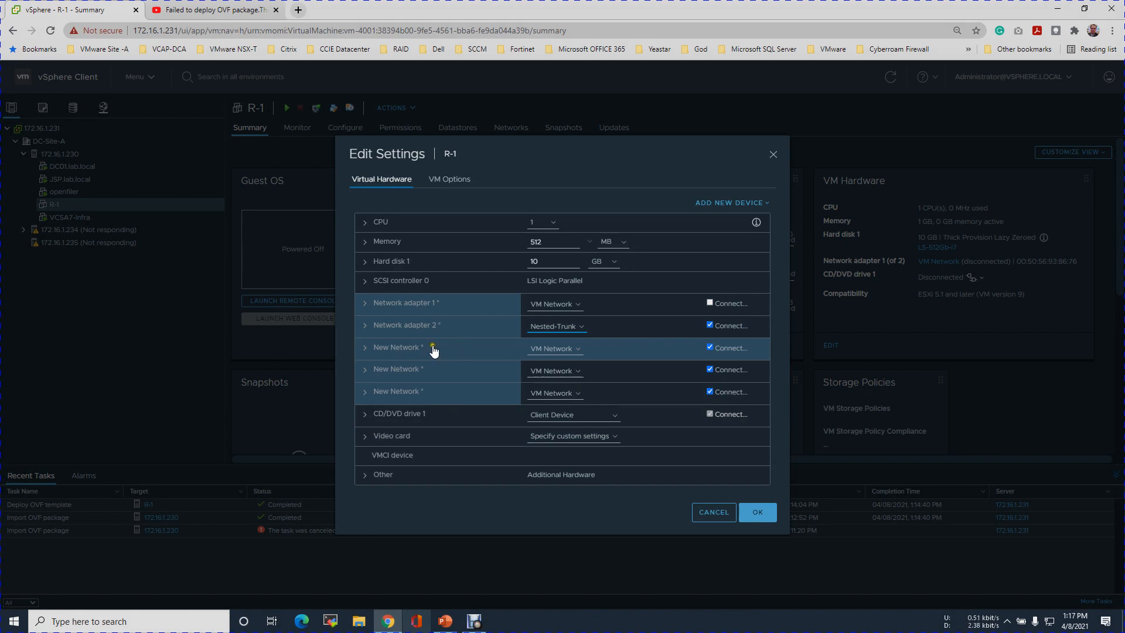
# Set the first new network adapter's type to VMXNET 3
pyautogui.click(364, 328)
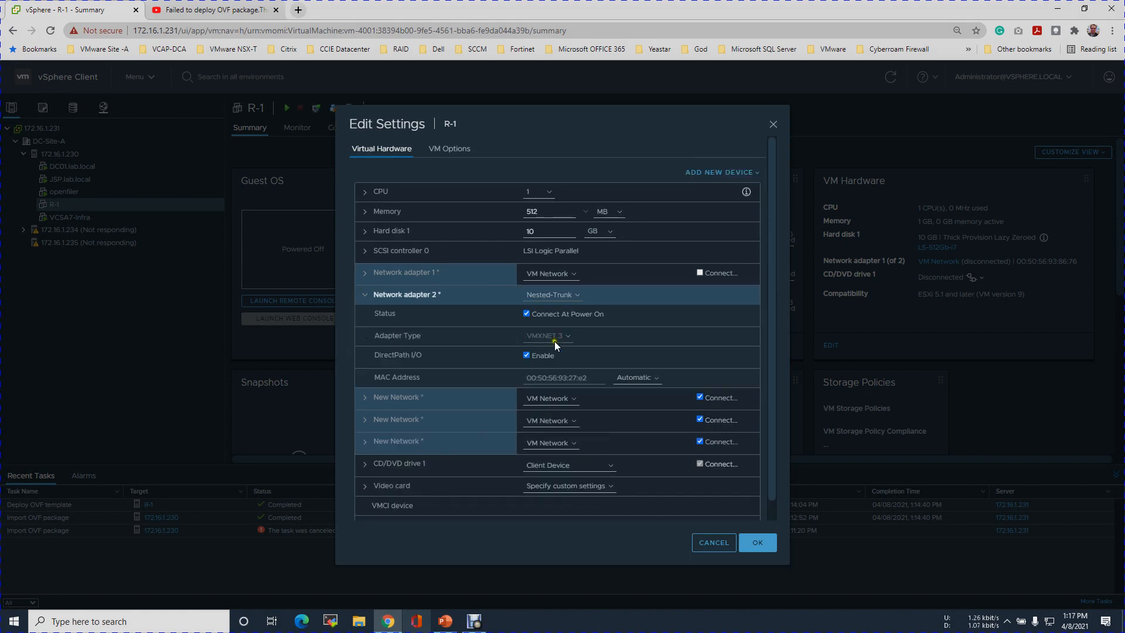
pyautogui.click(372, 298)
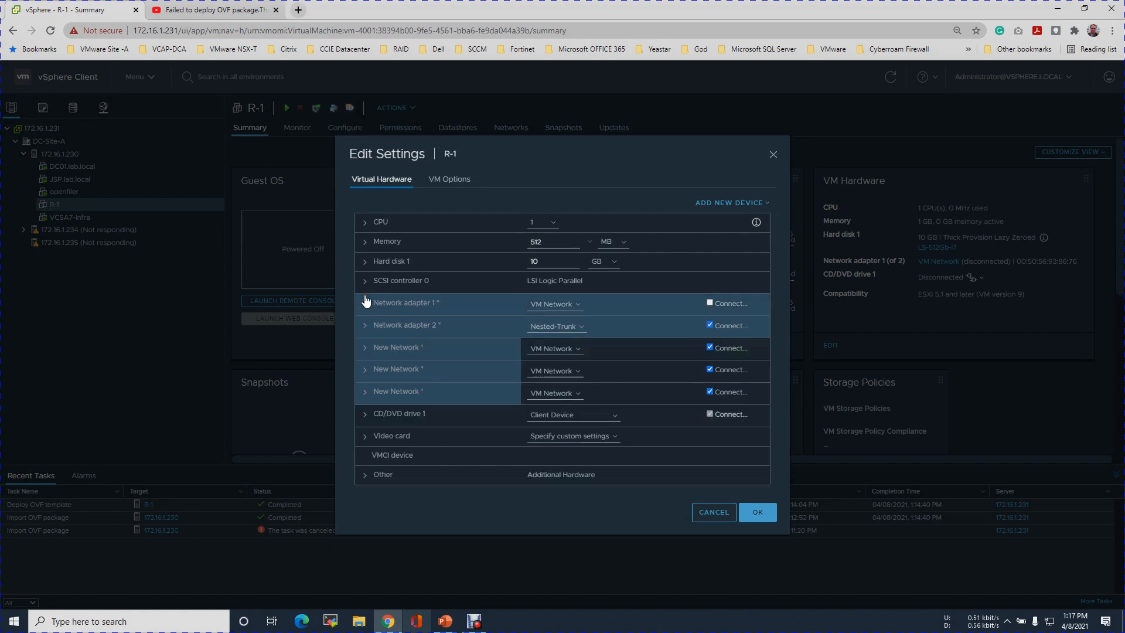
pyautogui.click(363, 350)
pyautogui.click(573, 360)
pyautogui.click(567, 380)
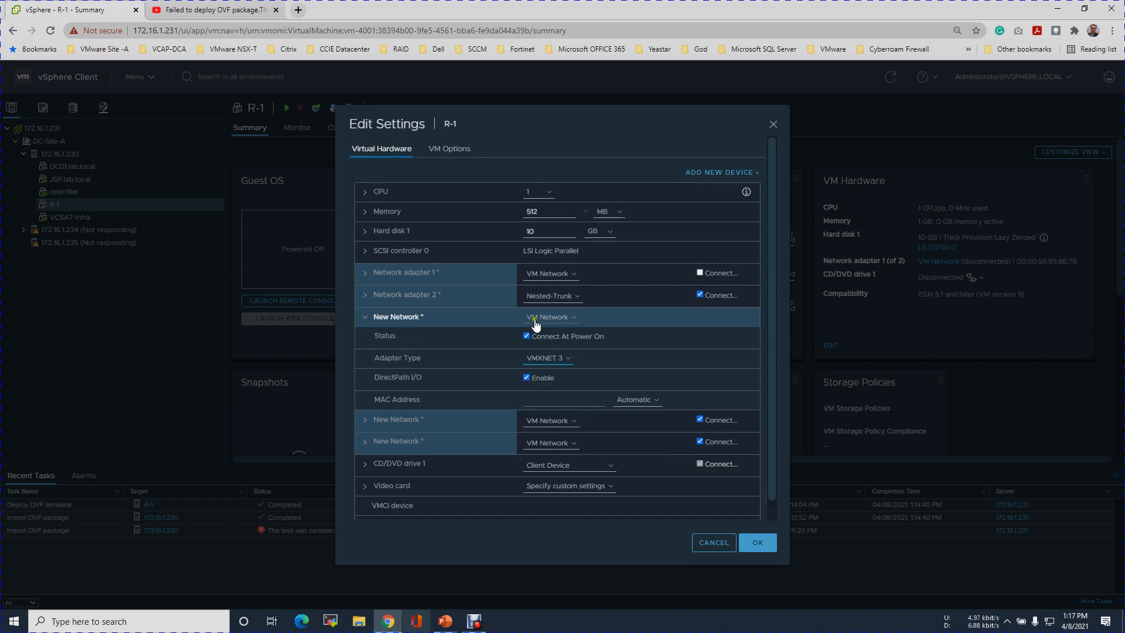
pyautogui.click(575, 322)
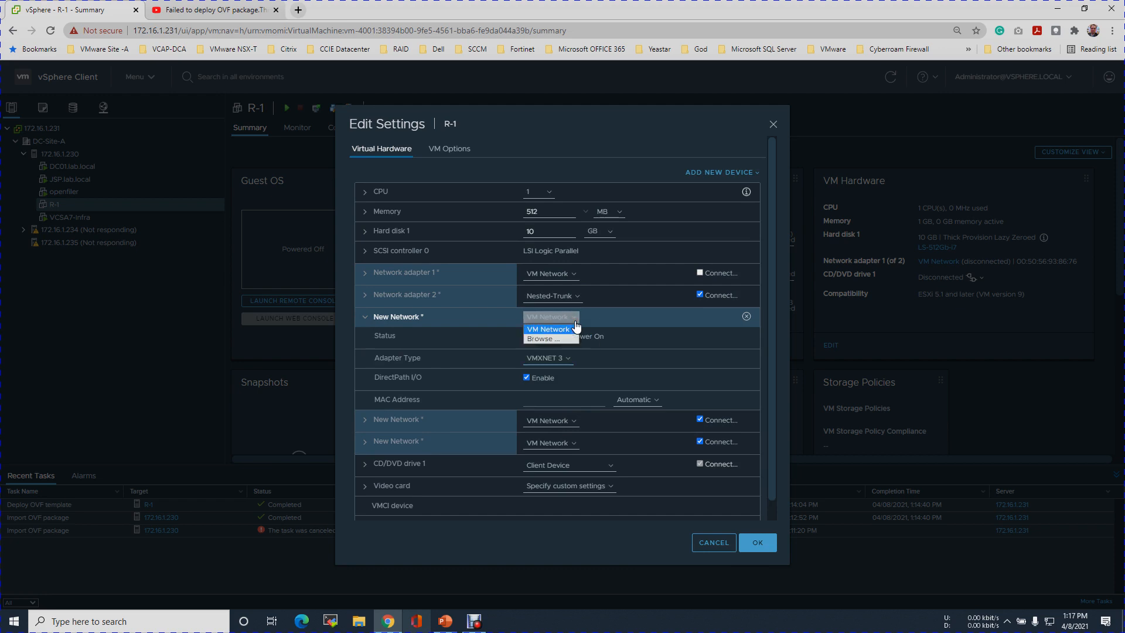
# Connect the first new adapter to Nested-Server-Mgmt, then view the network diagram slide
pyautogui.click(556, 339)
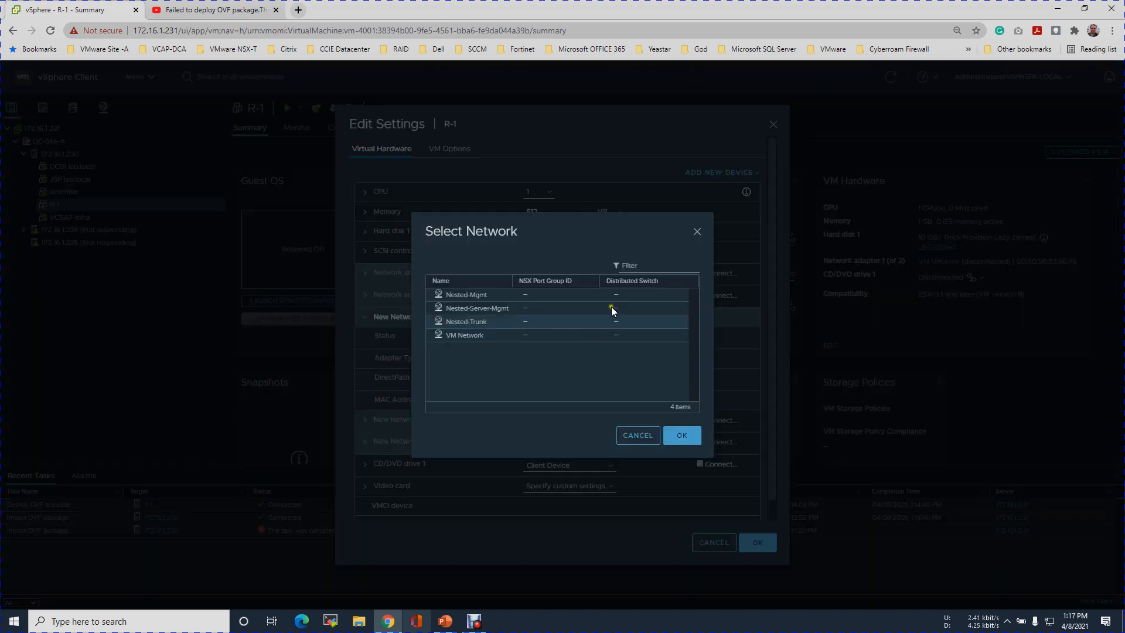
pyautogui.click(441, 619)
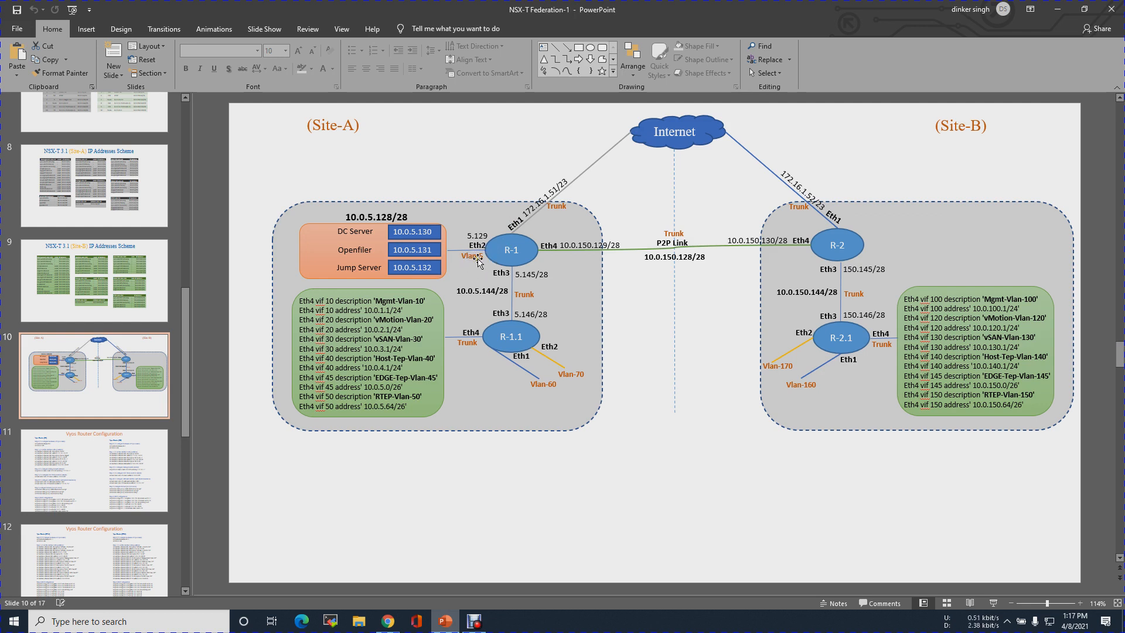
pyautogui.click(388, 621)
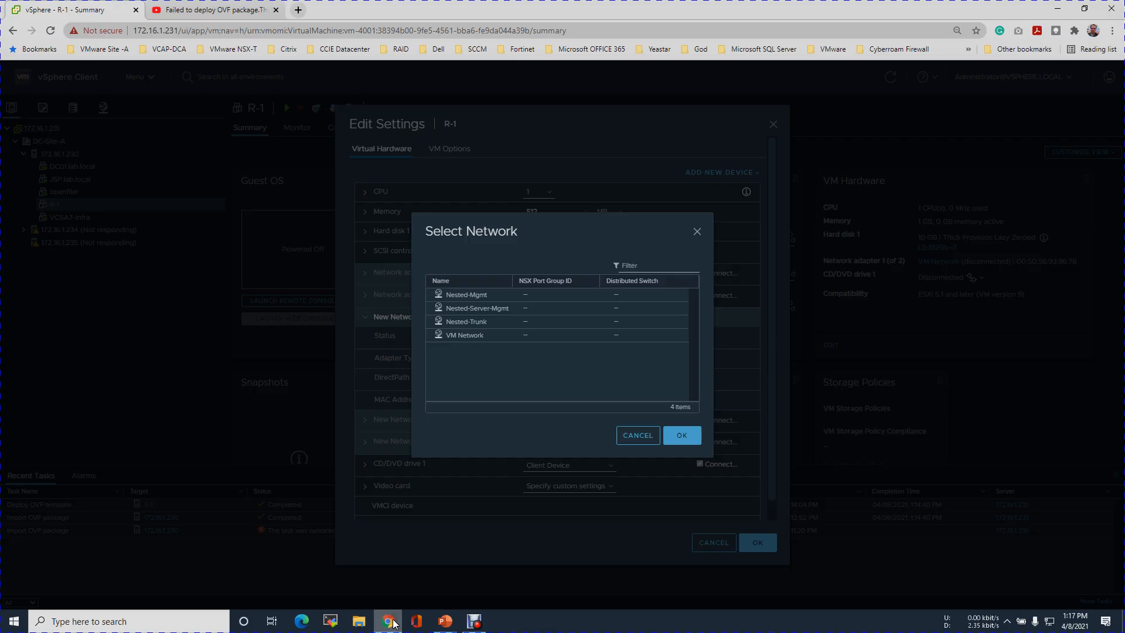
pyautogui.click(470, 311)
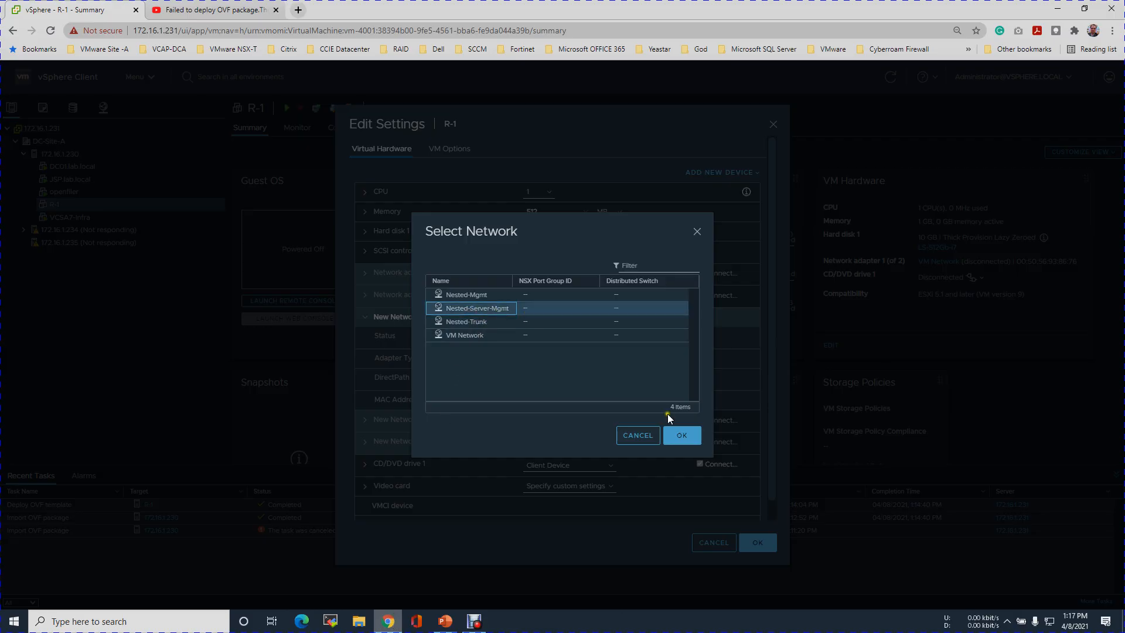
pyautogui.click(682, 436)
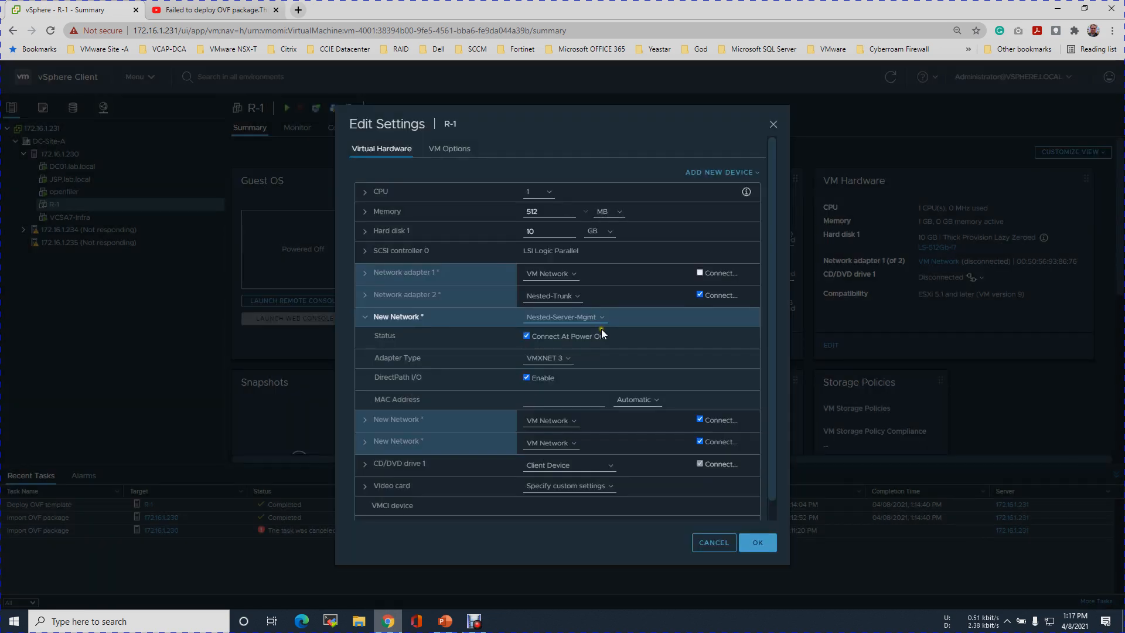
pyautogui.click(366, 318)
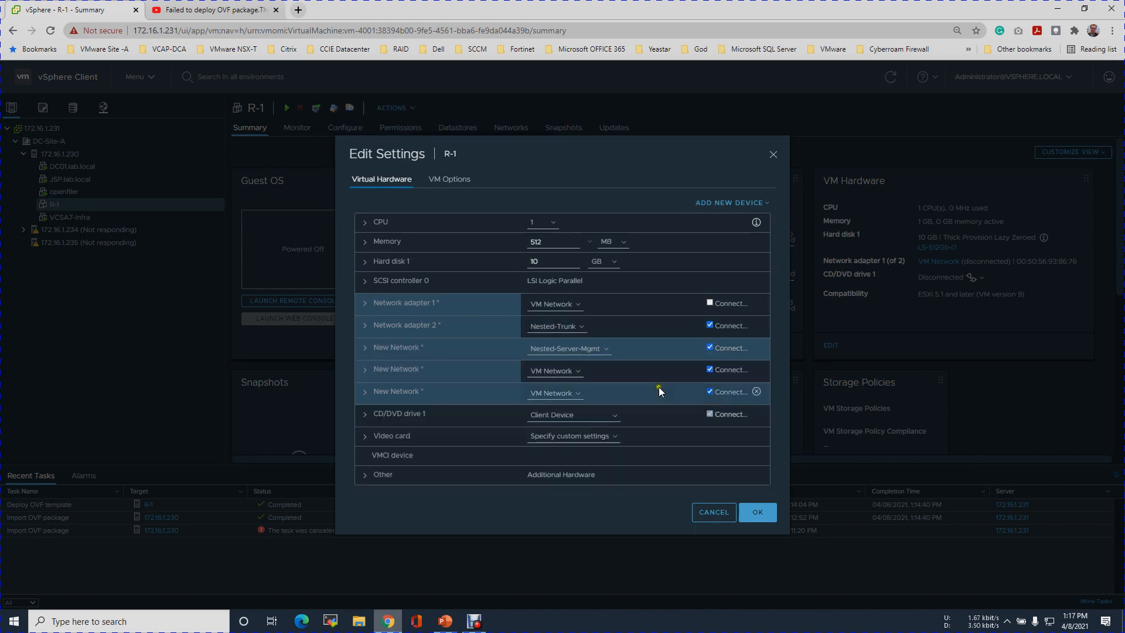
pyautogui.click(446, 621)
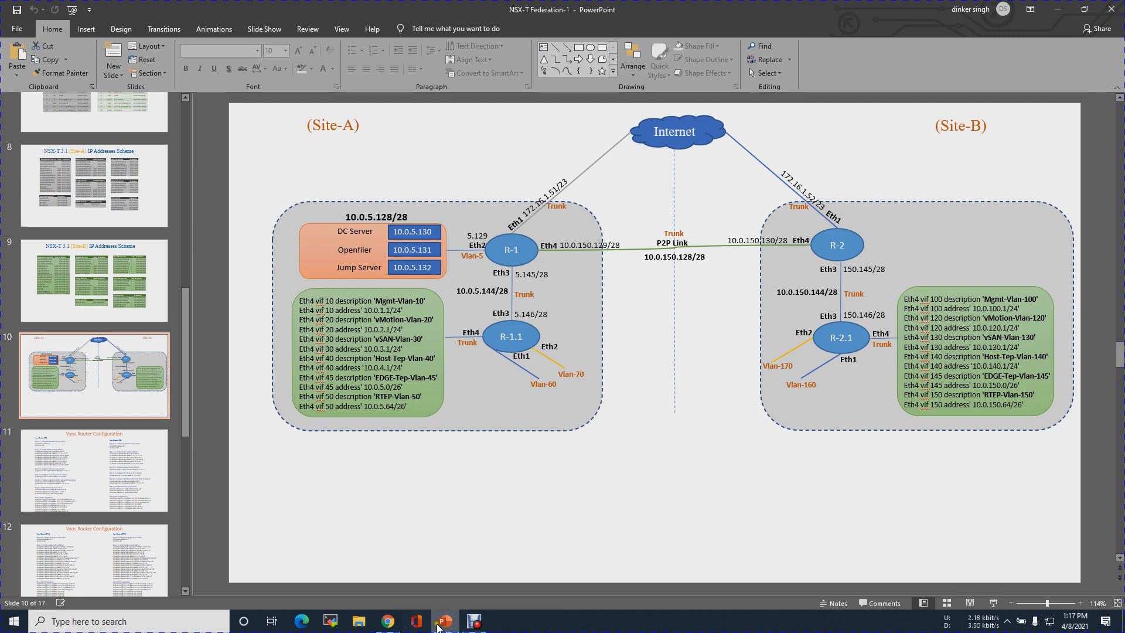
# Connect the second new adapter to Nested-Trunk with adapter type VMXNET 3
pyautogui.click(388, 621)
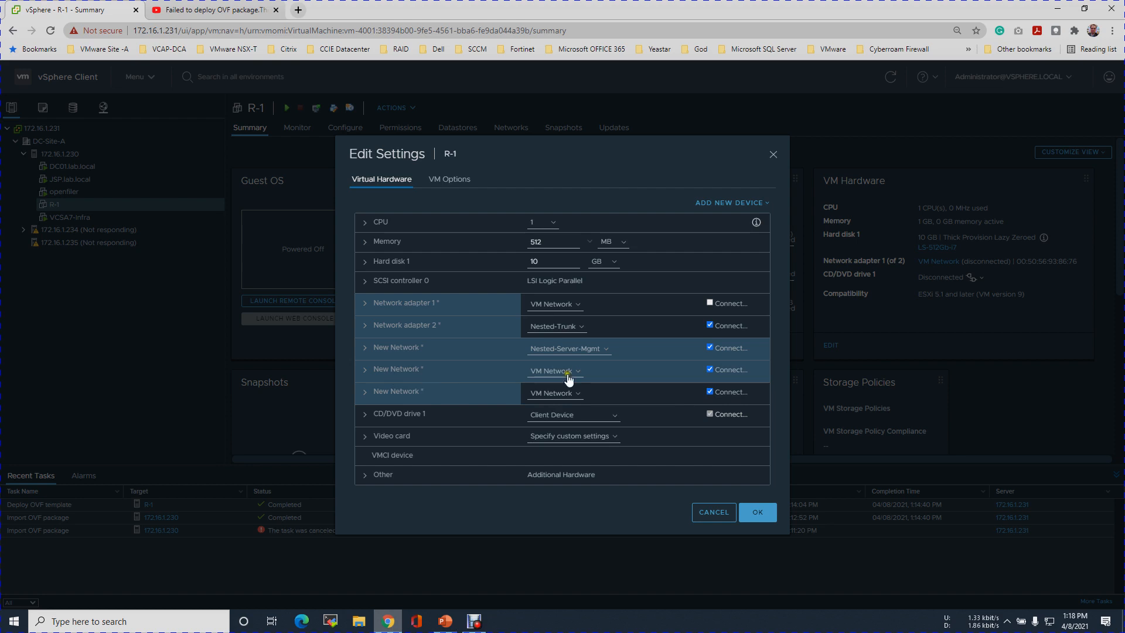
pyautogui.click(581, 372)
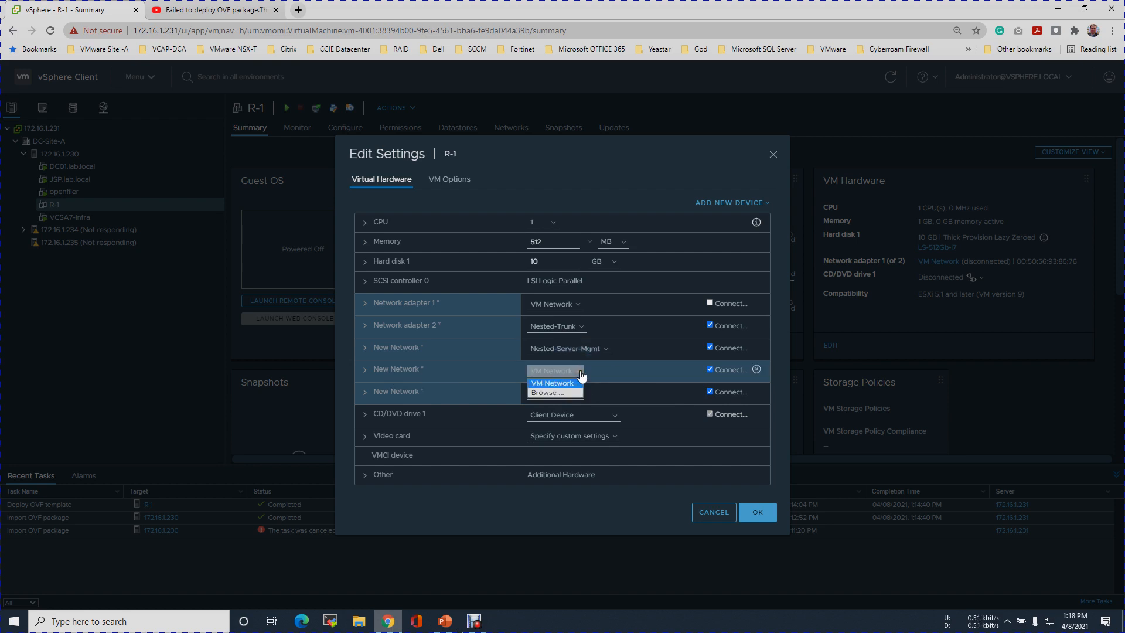
pyautogui.click(566, 392)
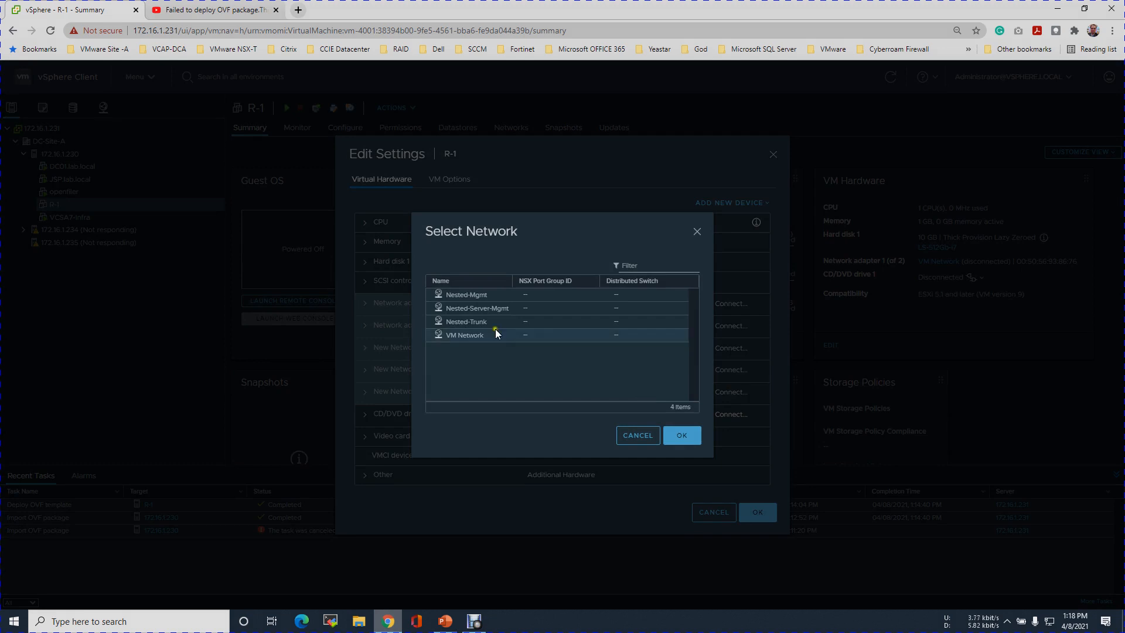
pyautogui.click(492, 324)
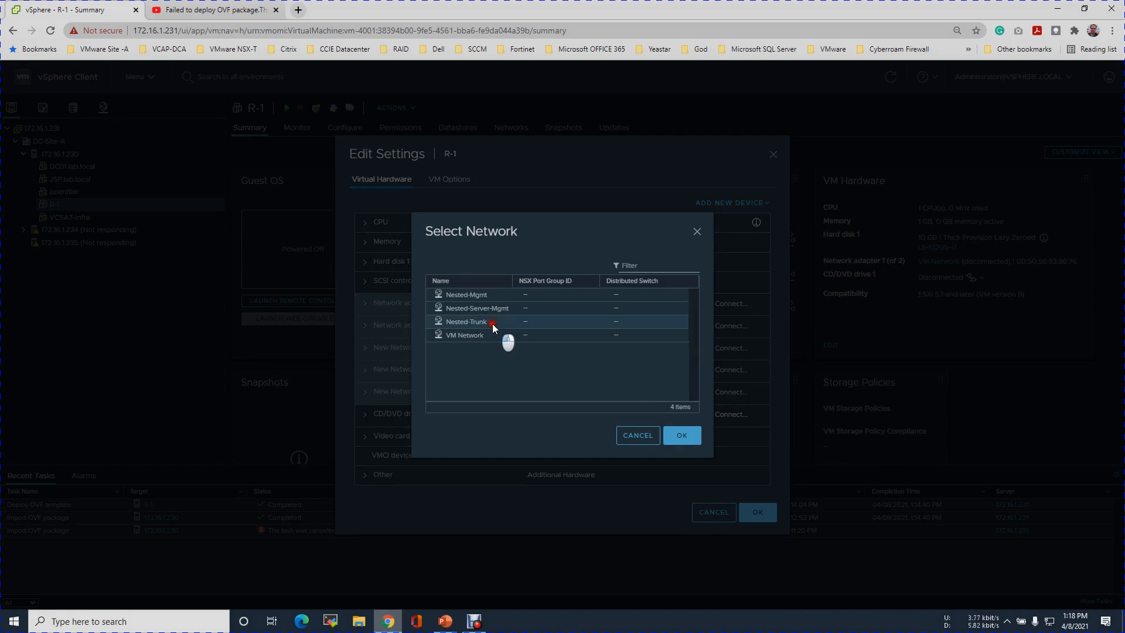
pyautogui.press('Return')
pyautogui.click(367, 372)
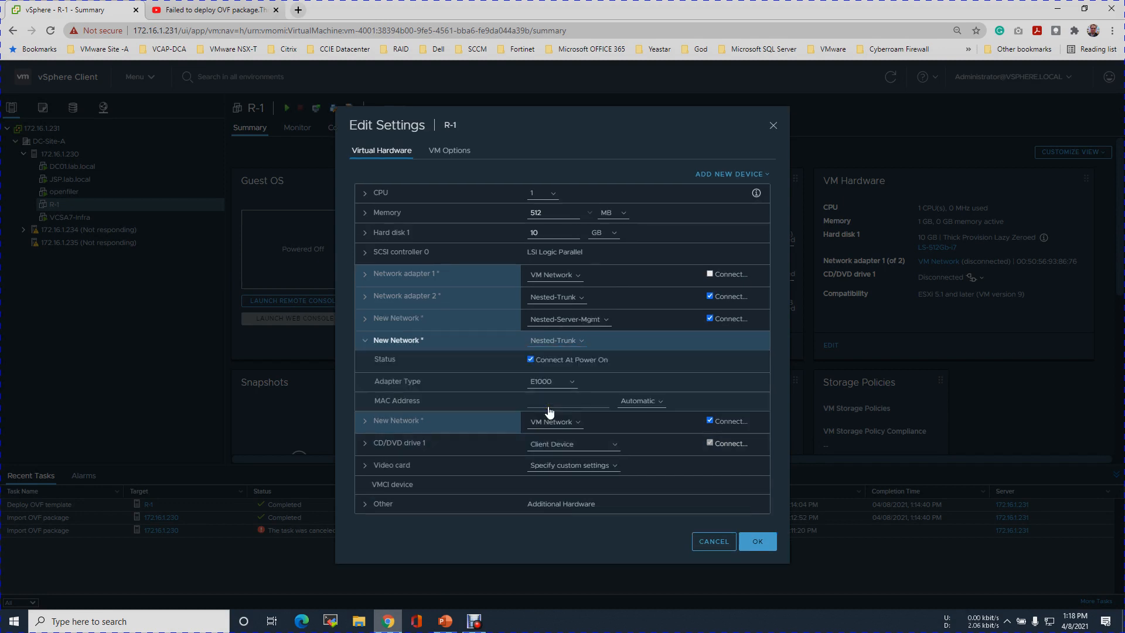
pyautogui.click(574, 384)
pyautogui.click(565, 403)
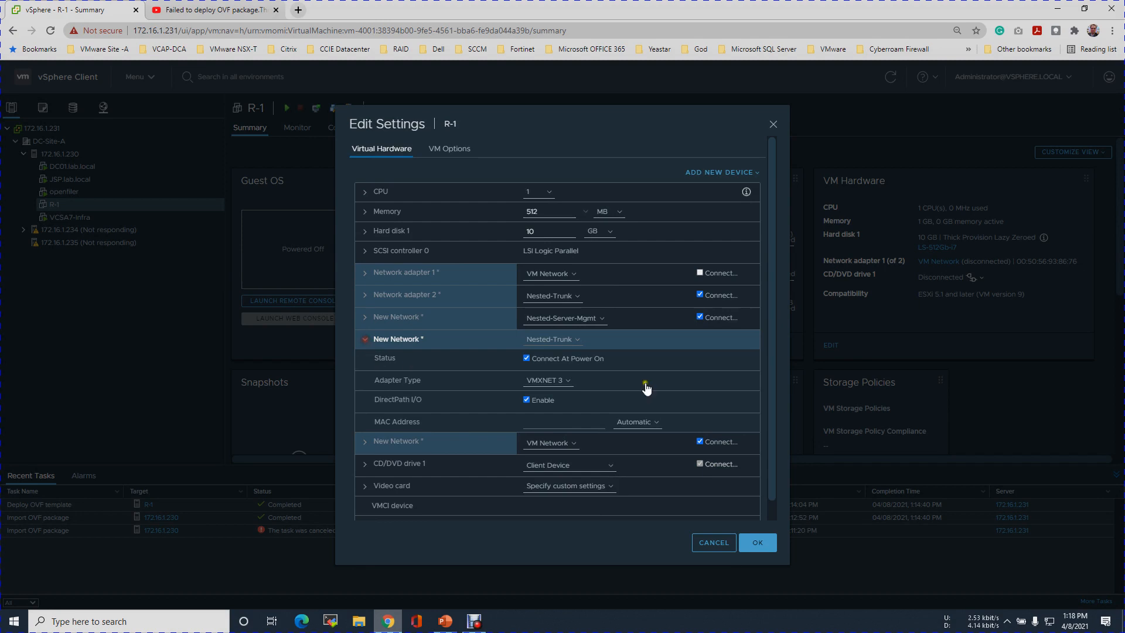
pyautogui.click(408, 358)
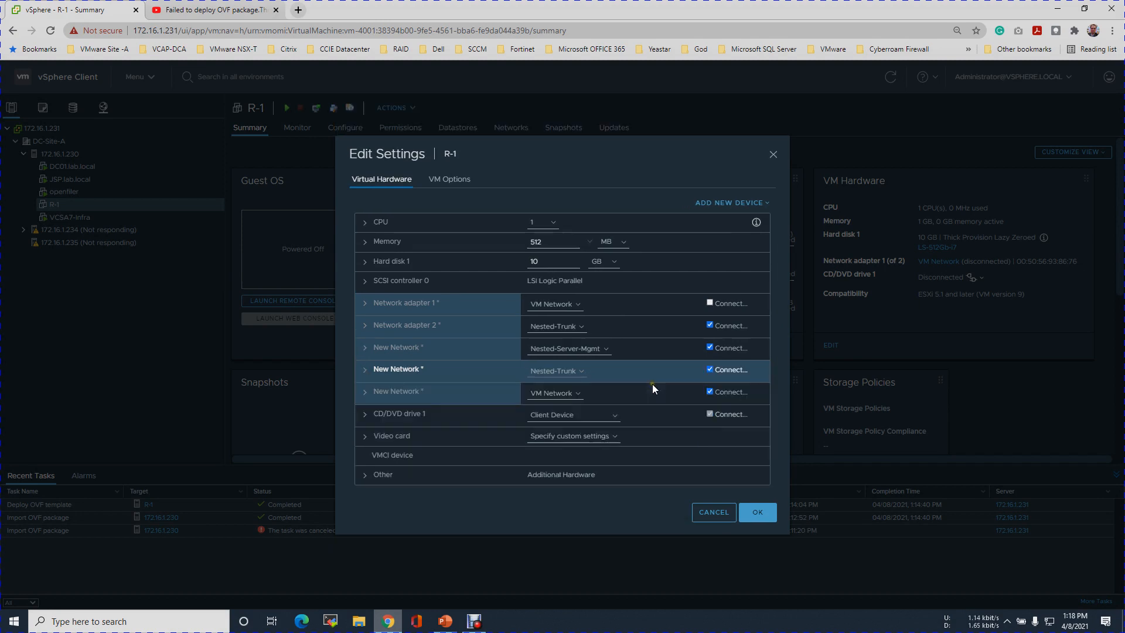
# Connect the last new adapter to Nested-Trunk with adapter type VMXNET 3
pyautogui.click(370, 396)
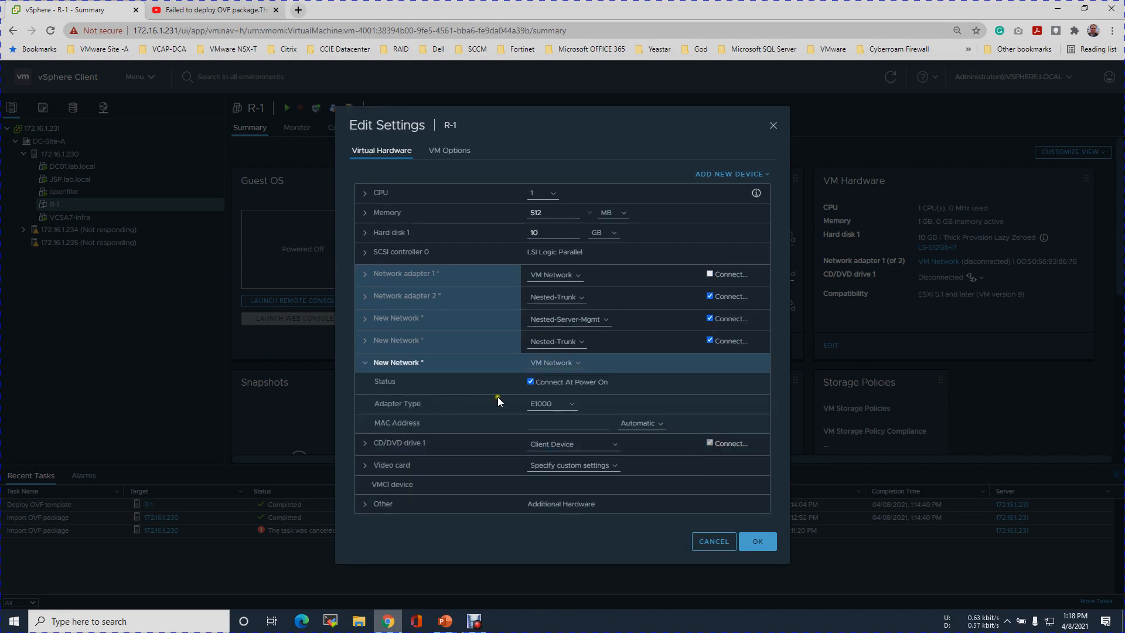
pyautogui.click(573, 367)
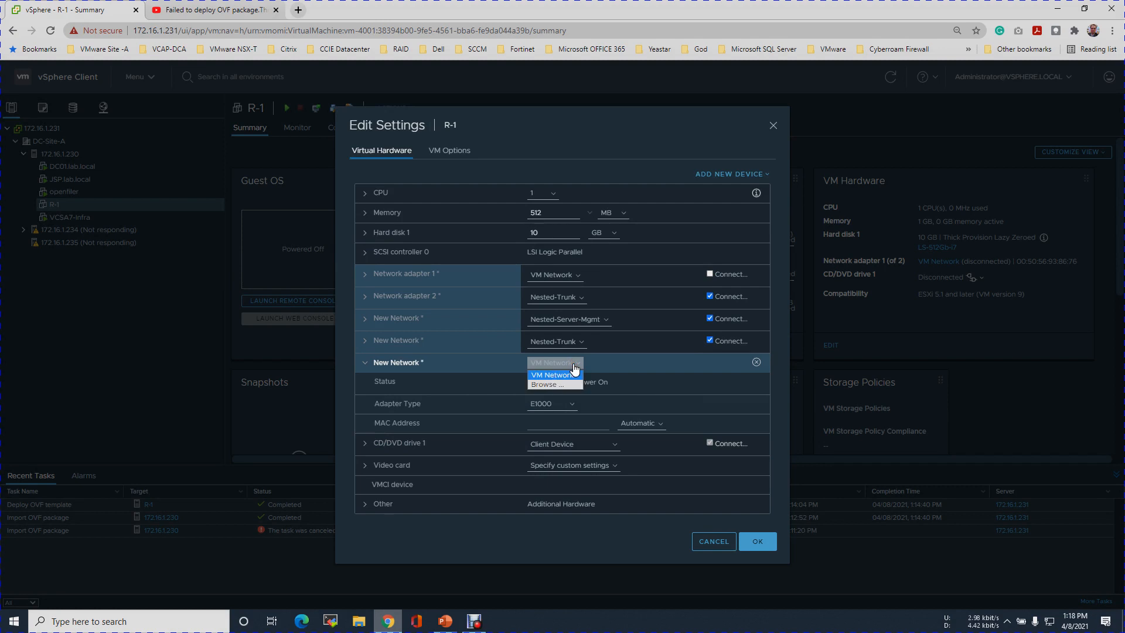
pyautogui.click(576, 408)
pyautogui.click(483, 325)
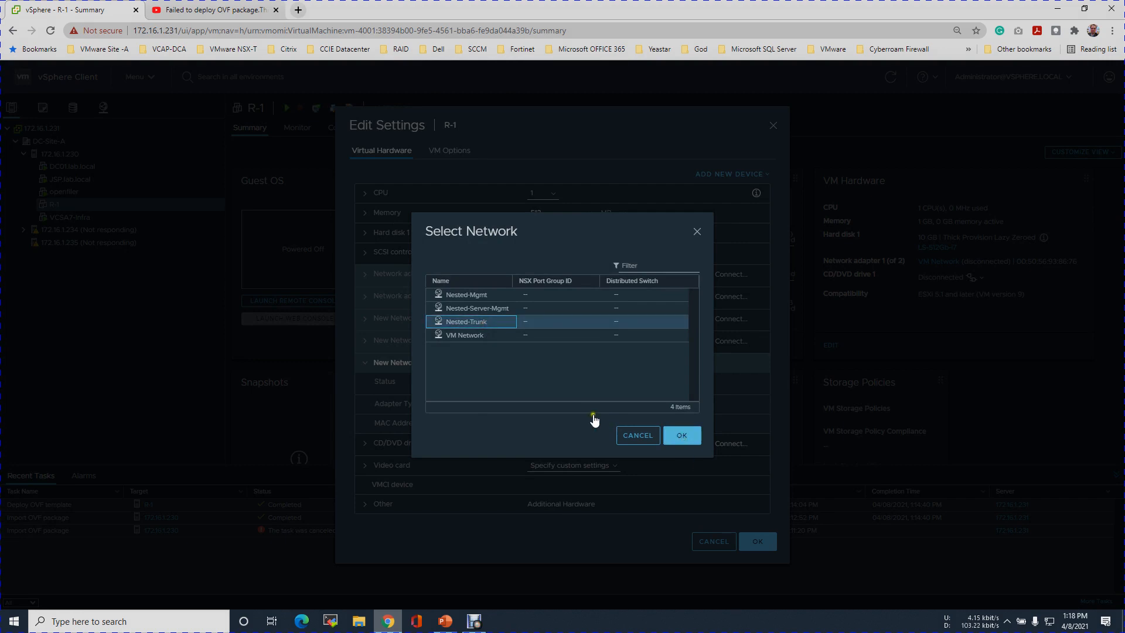
pyautogui.click(687, 435)
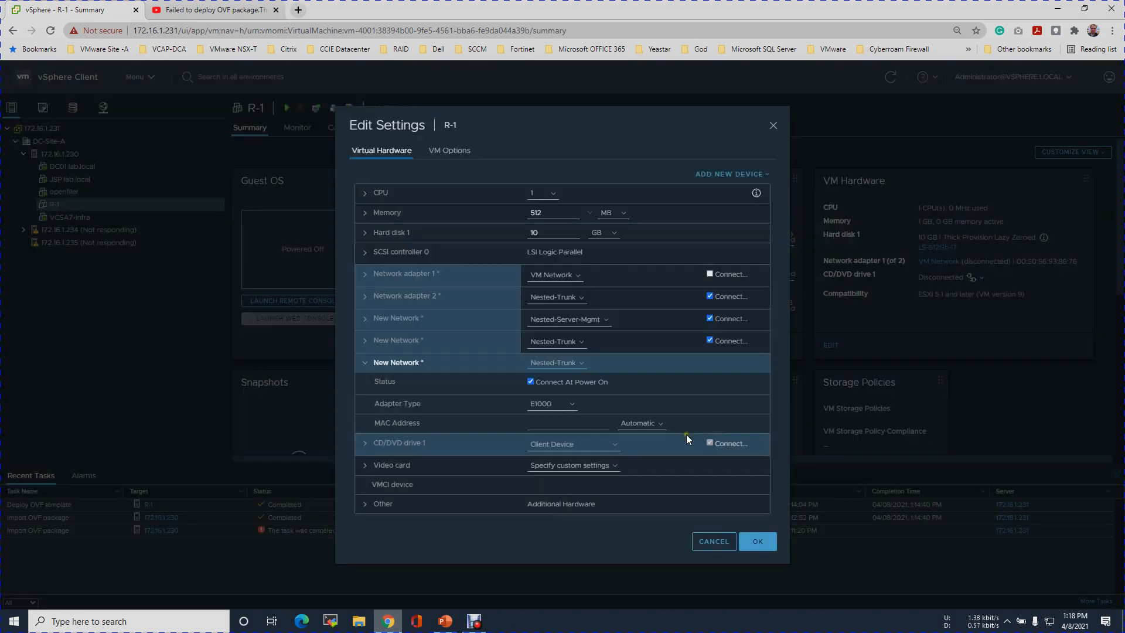
pyautogui.click(573, 404)
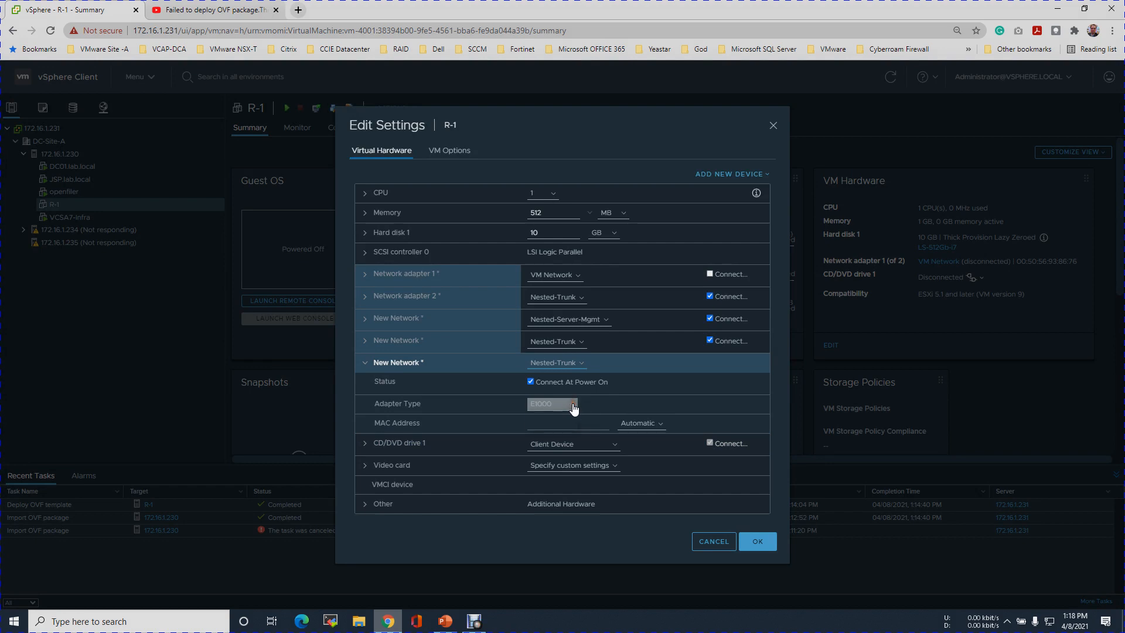
pyautogui.click(561, 424)
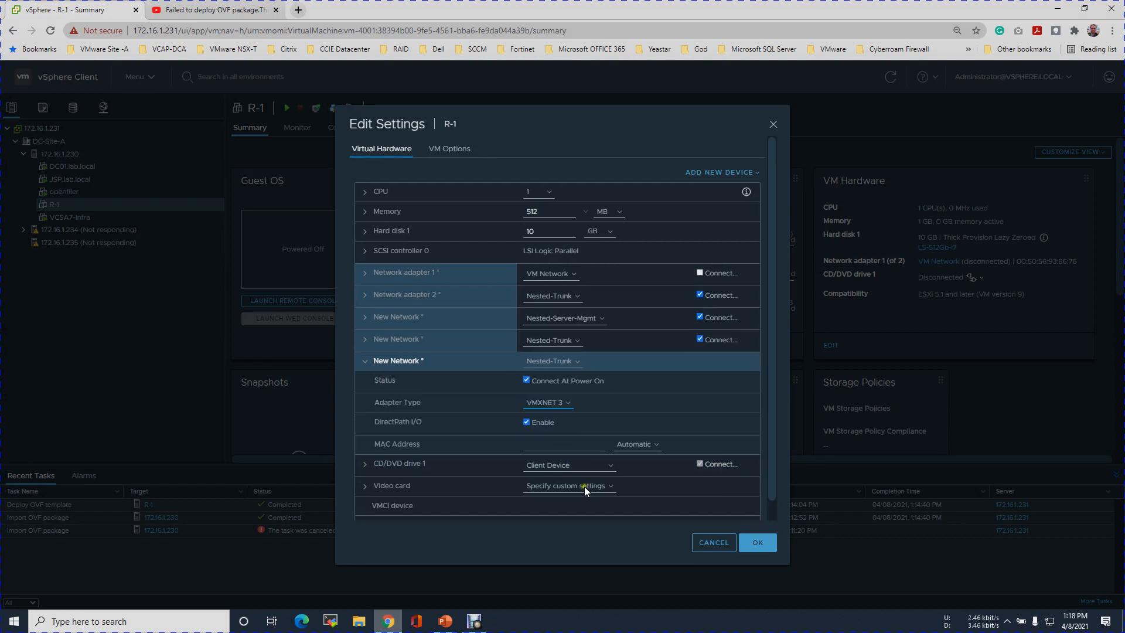
# Check the R-1 and R-2 routers on the diagram slide, then return to Edit Settings
pyautogui.click(446, 621)
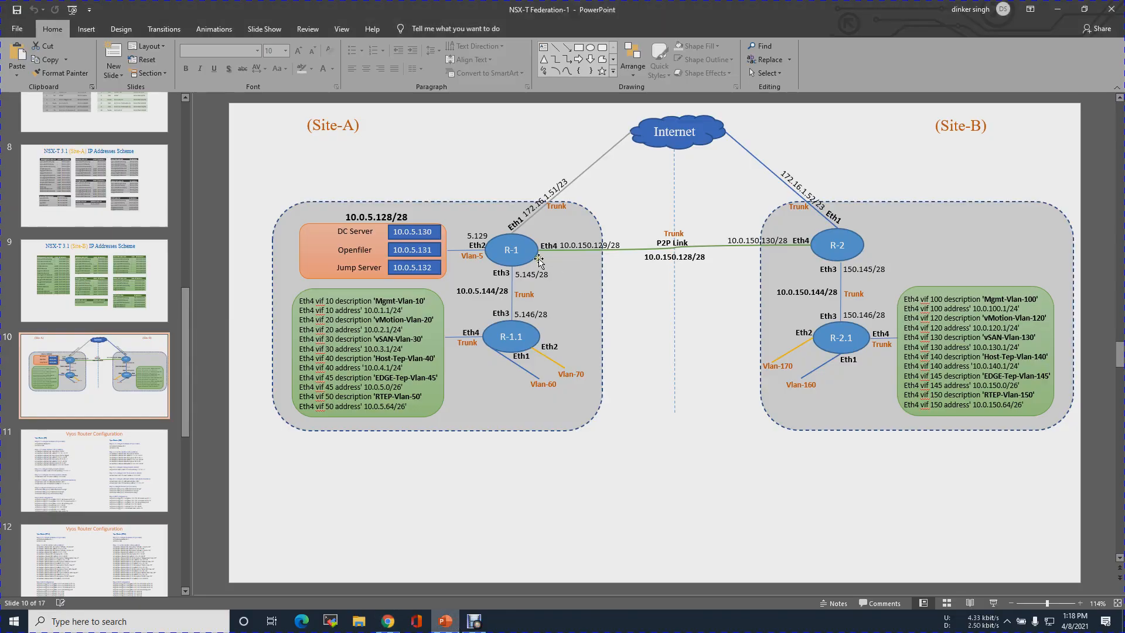
pyautogui.click(529, 259)
pyautogui.click(824, 249)
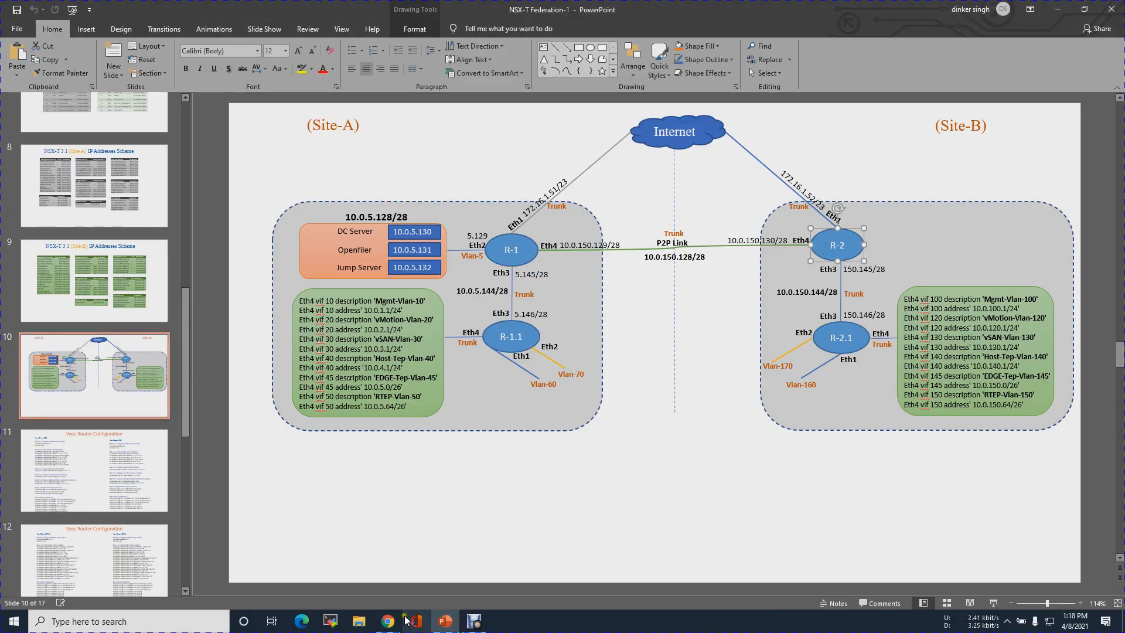
pyautogui.click(388, 621)
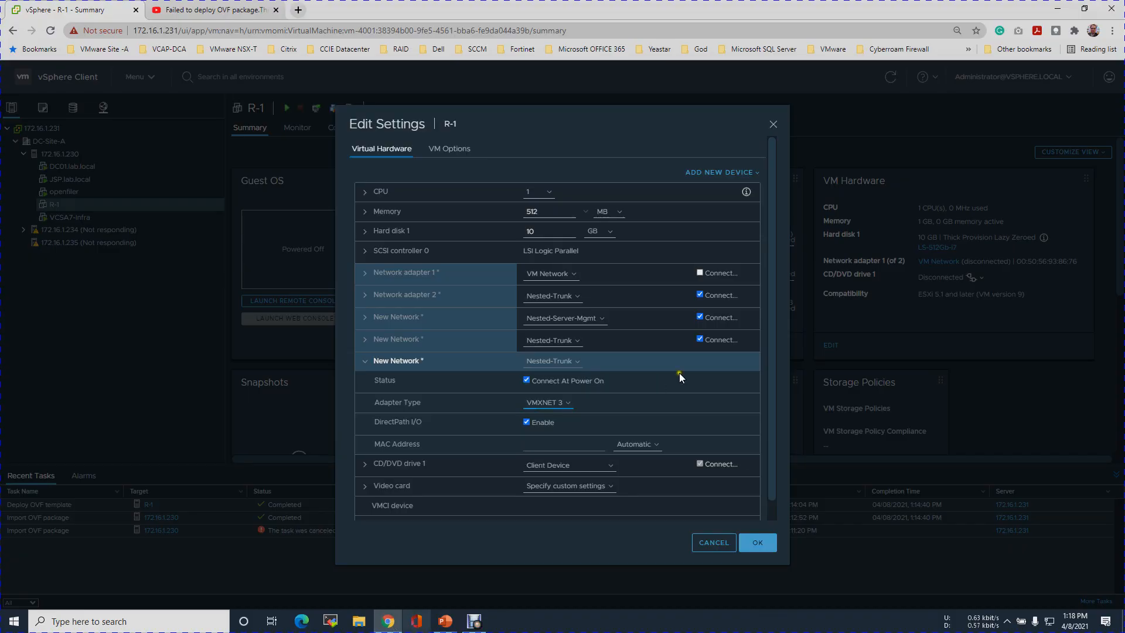
# Apply the hardware changes and review R-1's five network adapters in its summary
pyautogui.click(365, 362)
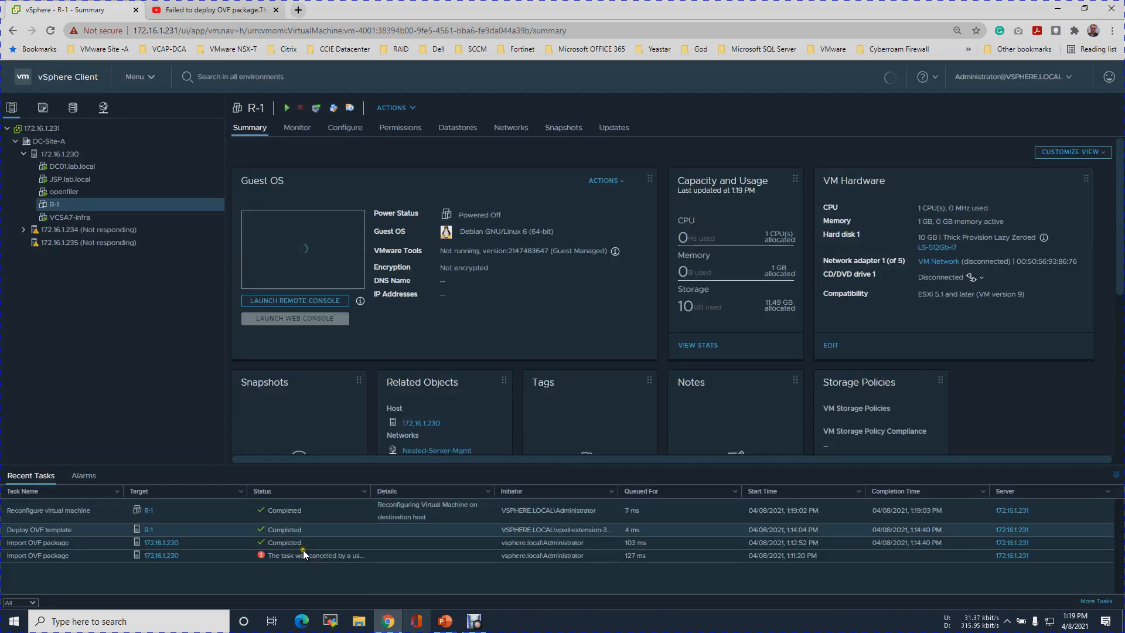
pyautogui.click(1116, 478)
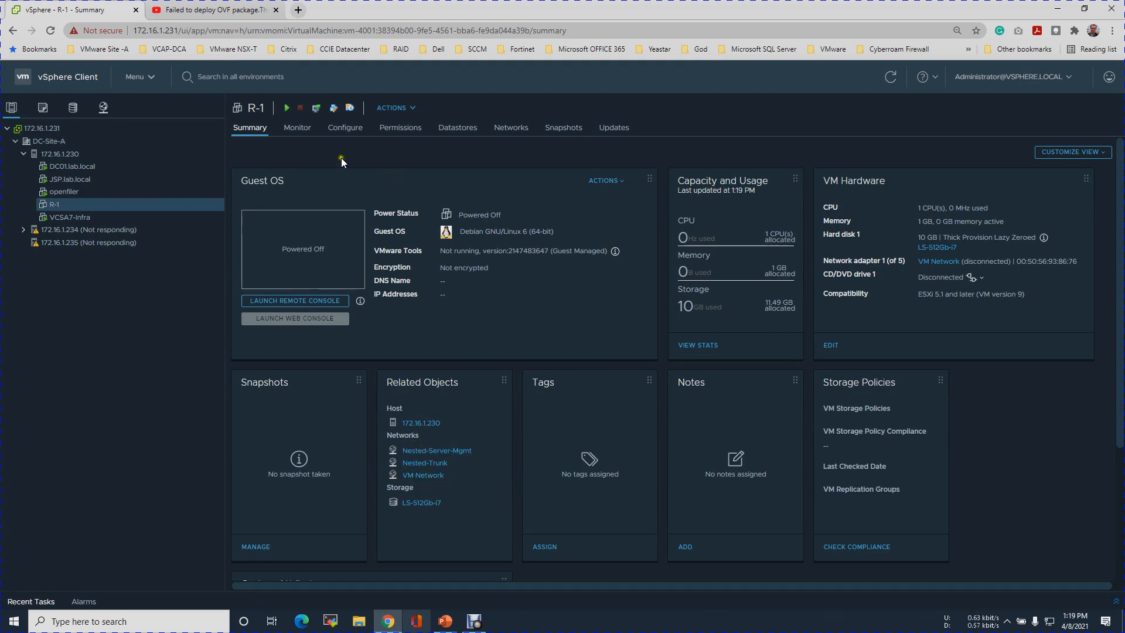
# Power on R-1 and launch its remote console, closing the duplicate console window
pyautogui.click(287, 109)
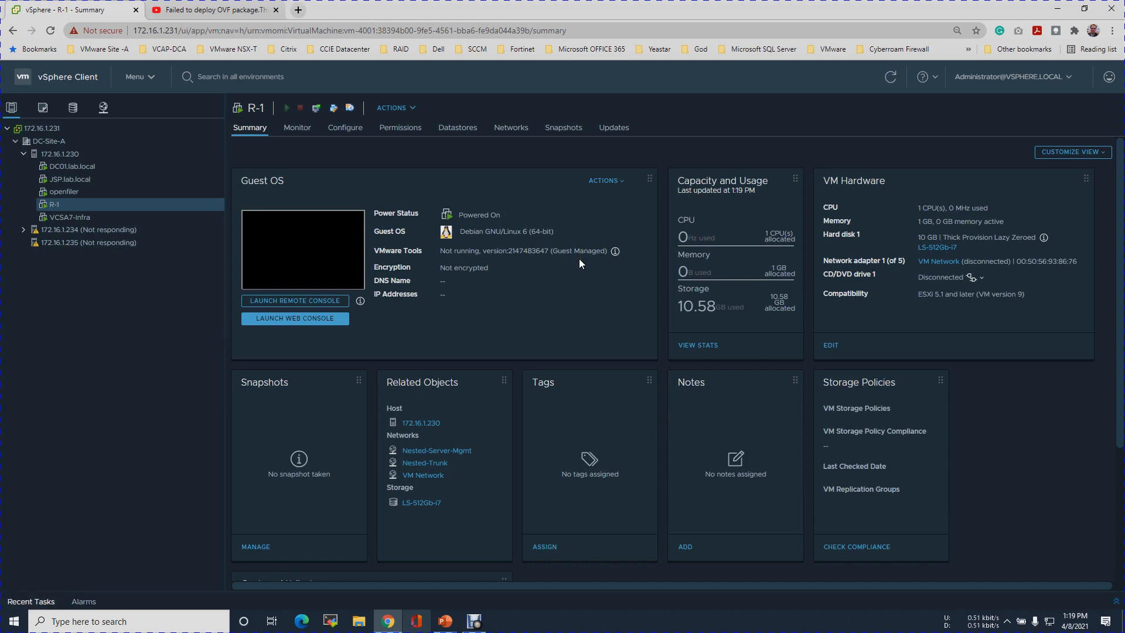
pyautogui.click(299, 302)
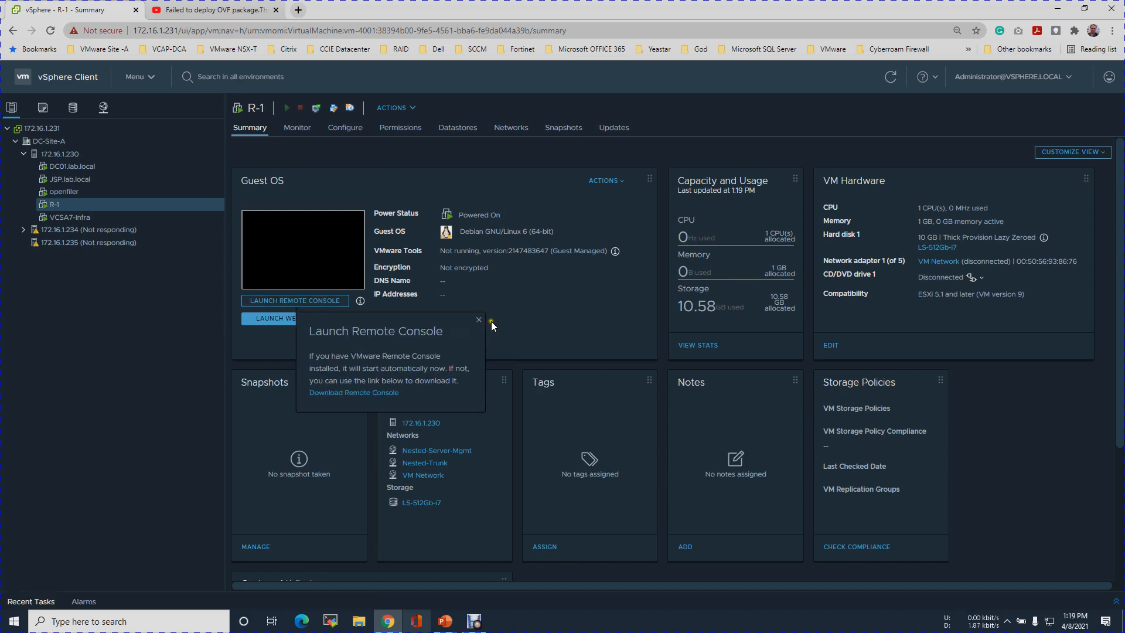
pyautogui.click(577, 328)
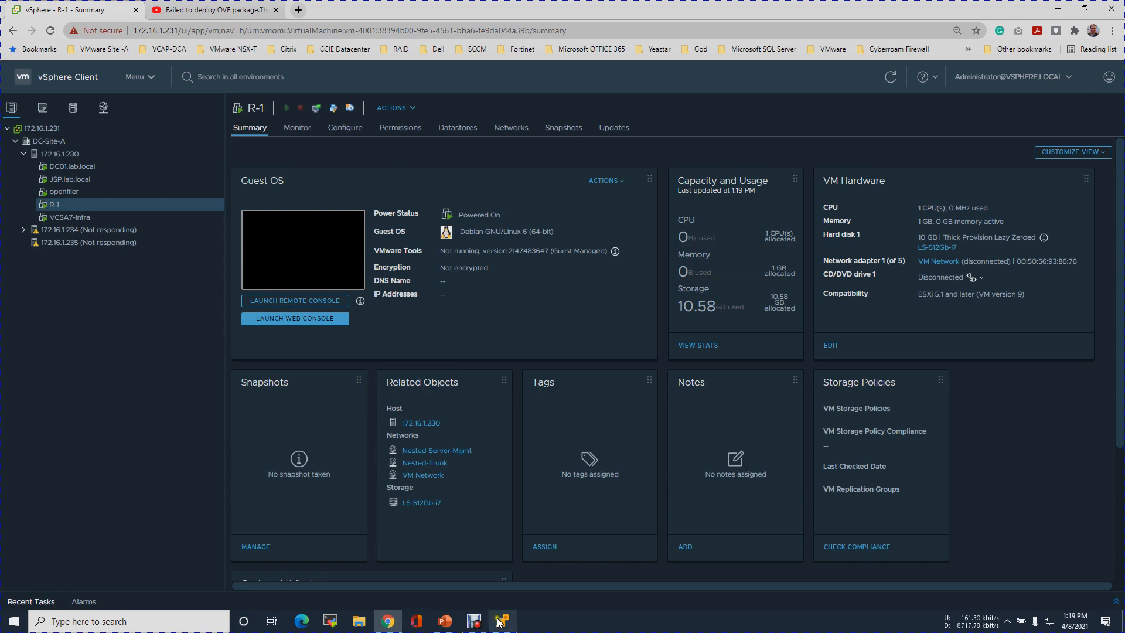
pyautogui.click(503, 621)
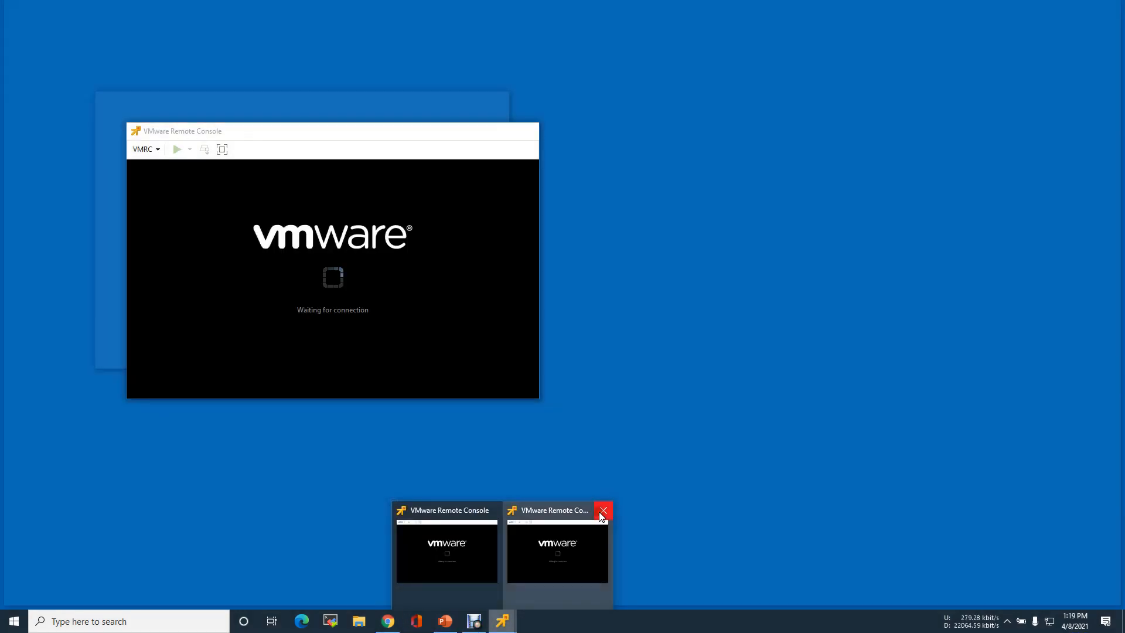
pyautogui.click(602, 514)
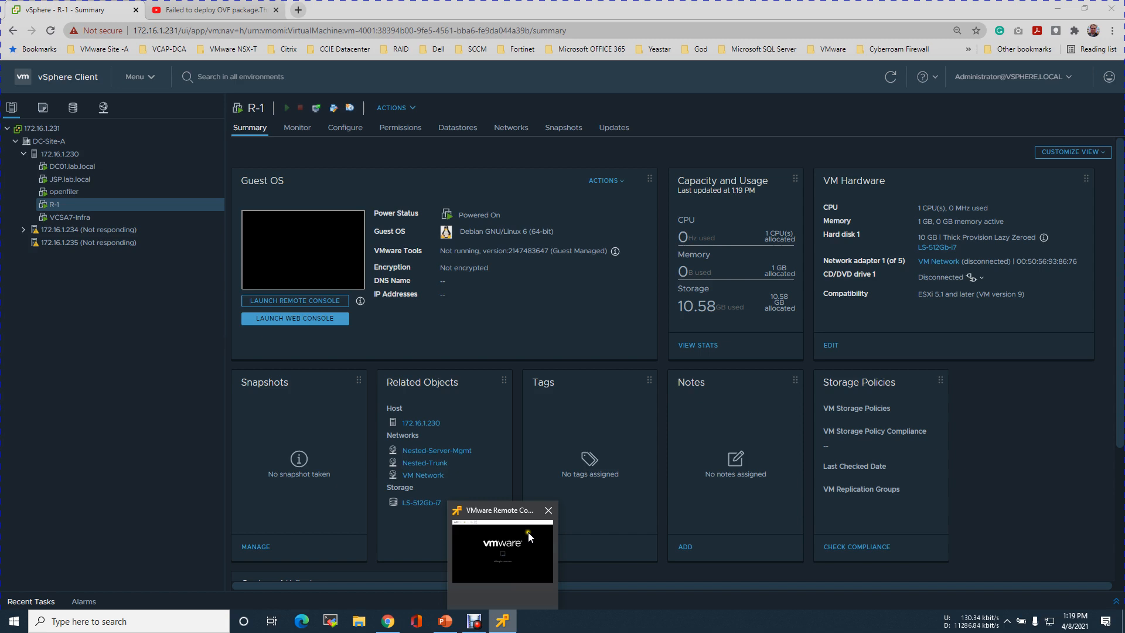
# Log into the VyOS console as vyos and run 'show interfaces' to list eth0–eth4
pyautogui.click(487, 527)
pyautogui.moveTo(251, 101); pyautogui.dragTo(798, 128)
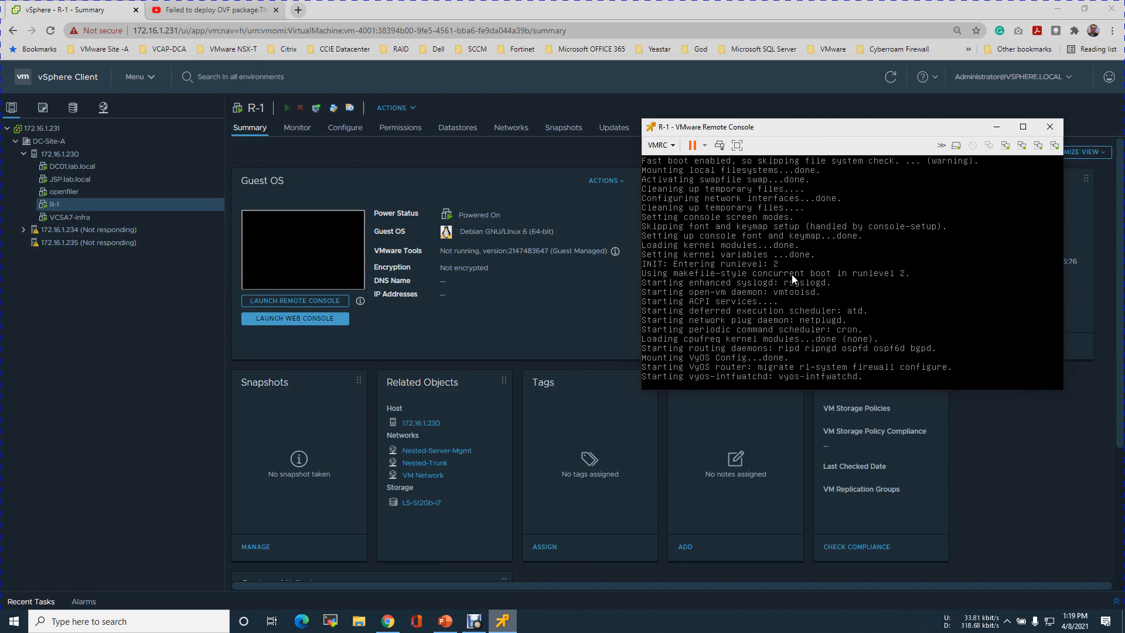
pyautogui.click(798, 344)
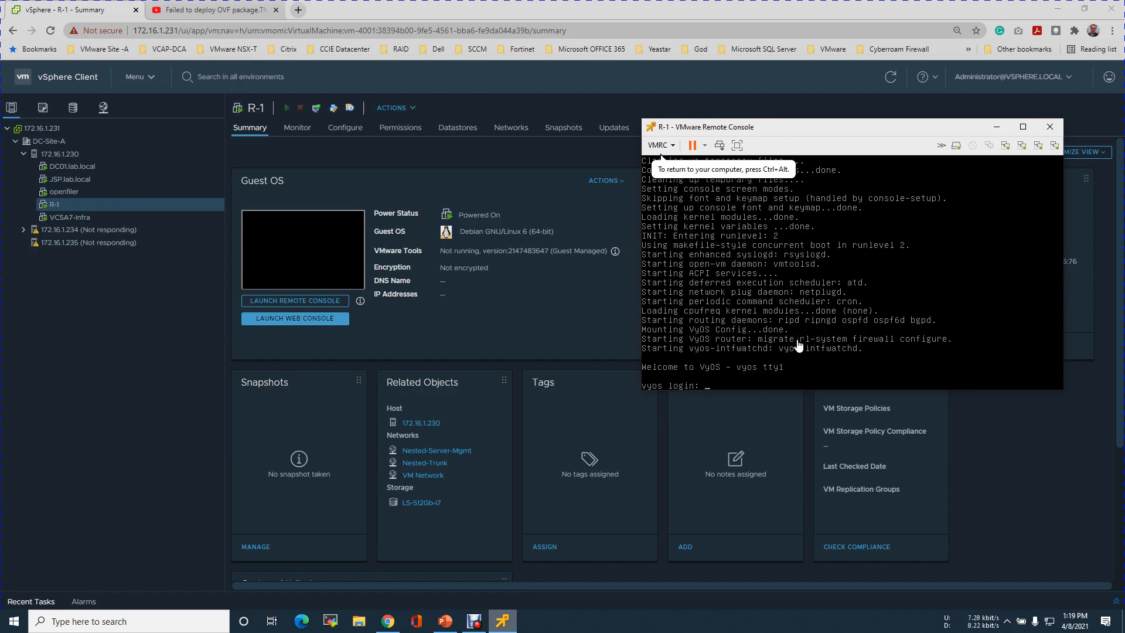
pyautogui.press('Return')
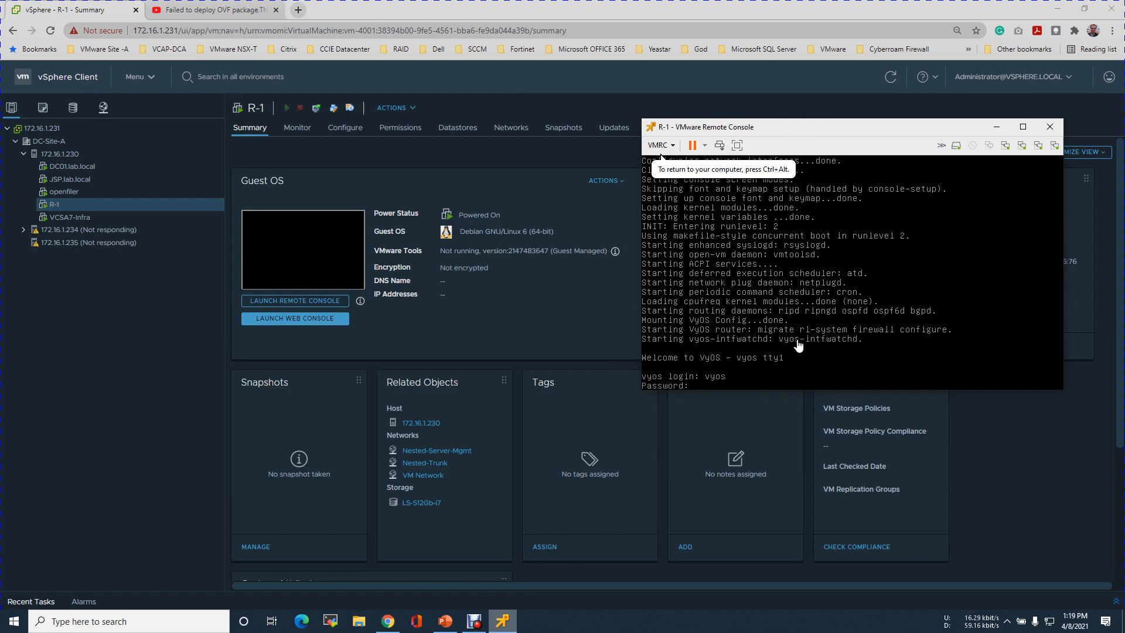
pyautogui.press('Return')
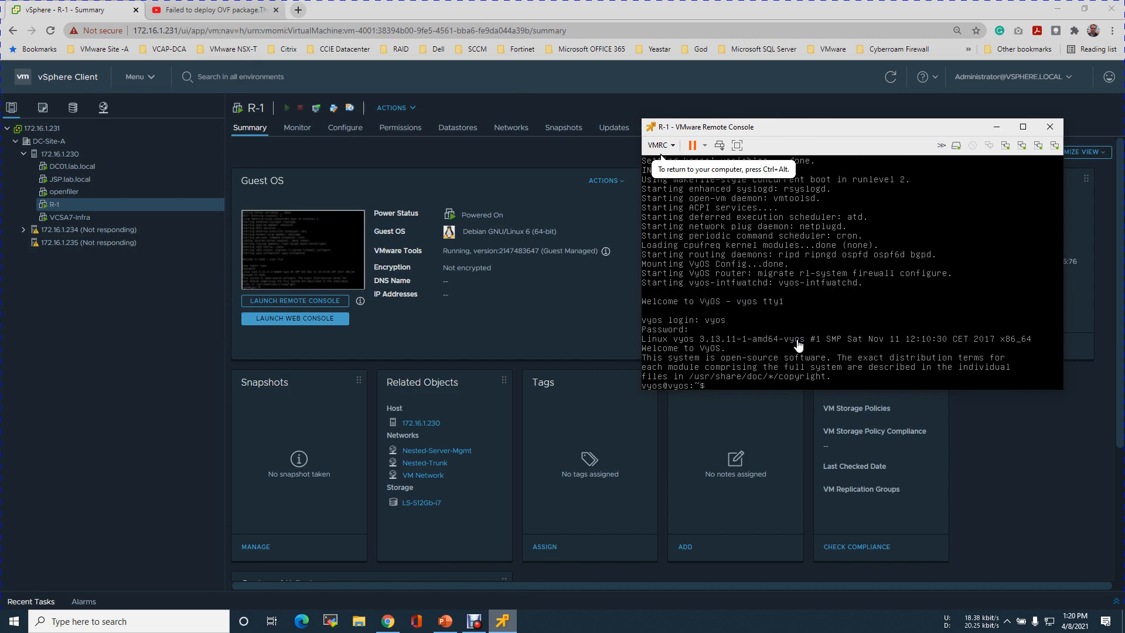
pyautogui.press('Return')
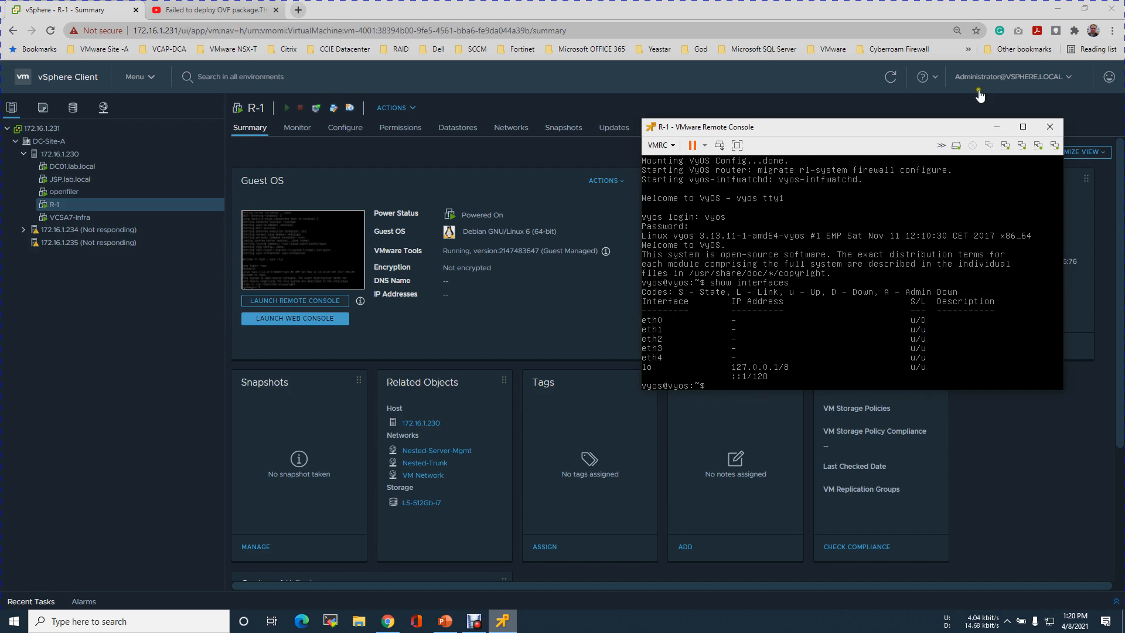
# Close the YouTube tab, minimise Chrome, and show slide 11 beside the R-1 console
pyautogui.click(277, 9)
pyautogui.click(278, 10)
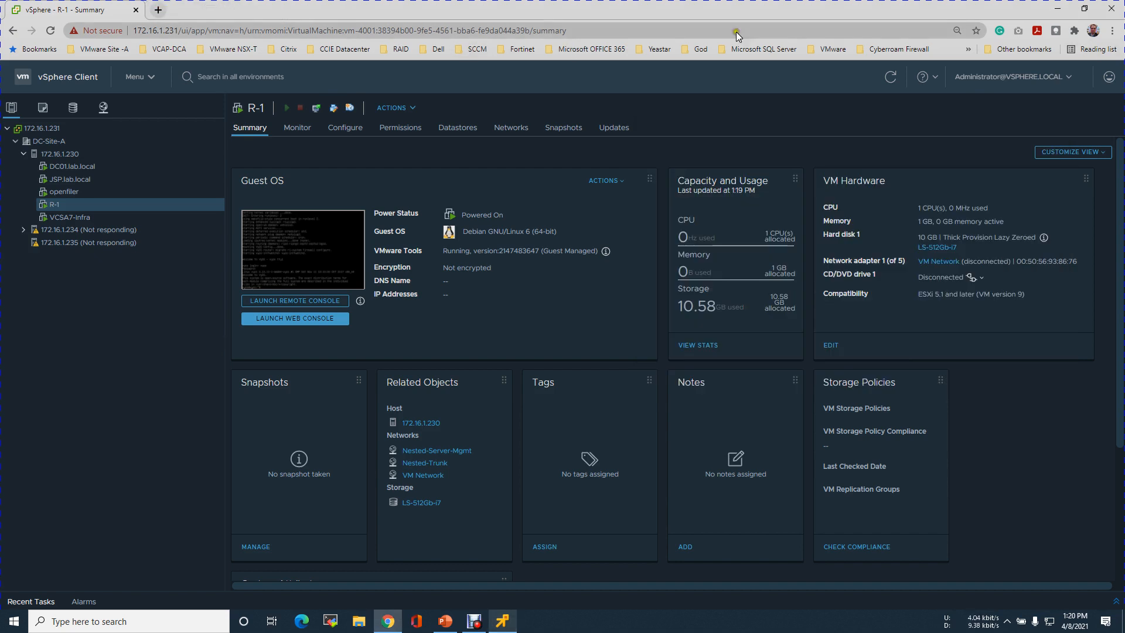
pyautogui.click(1053, 11)
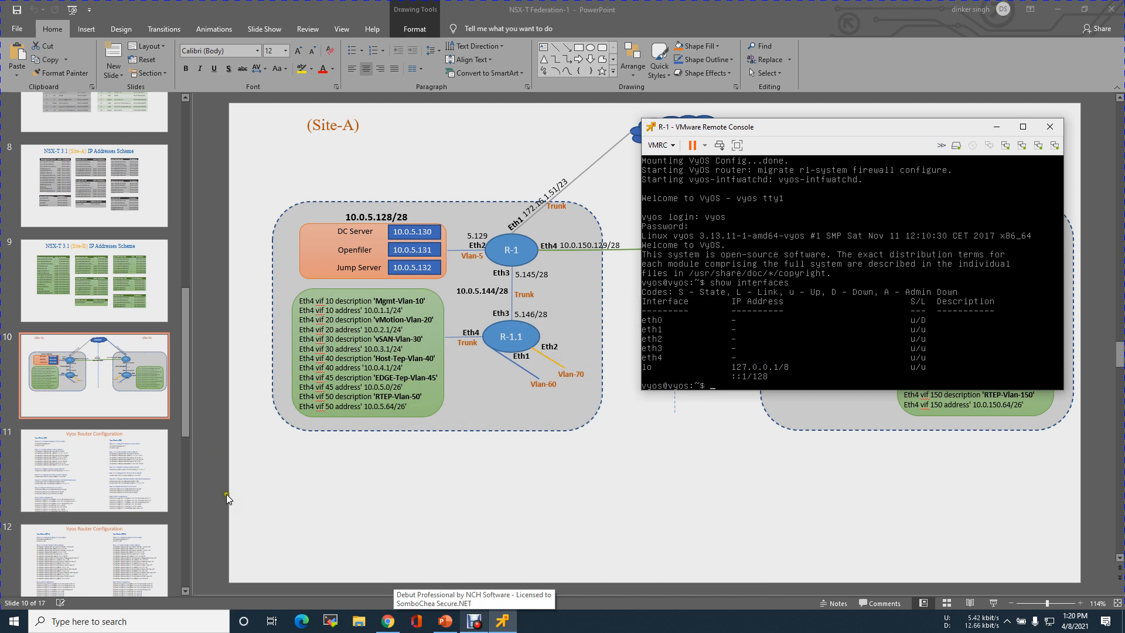
pyautogui.hotkey('alt', 'Tab')
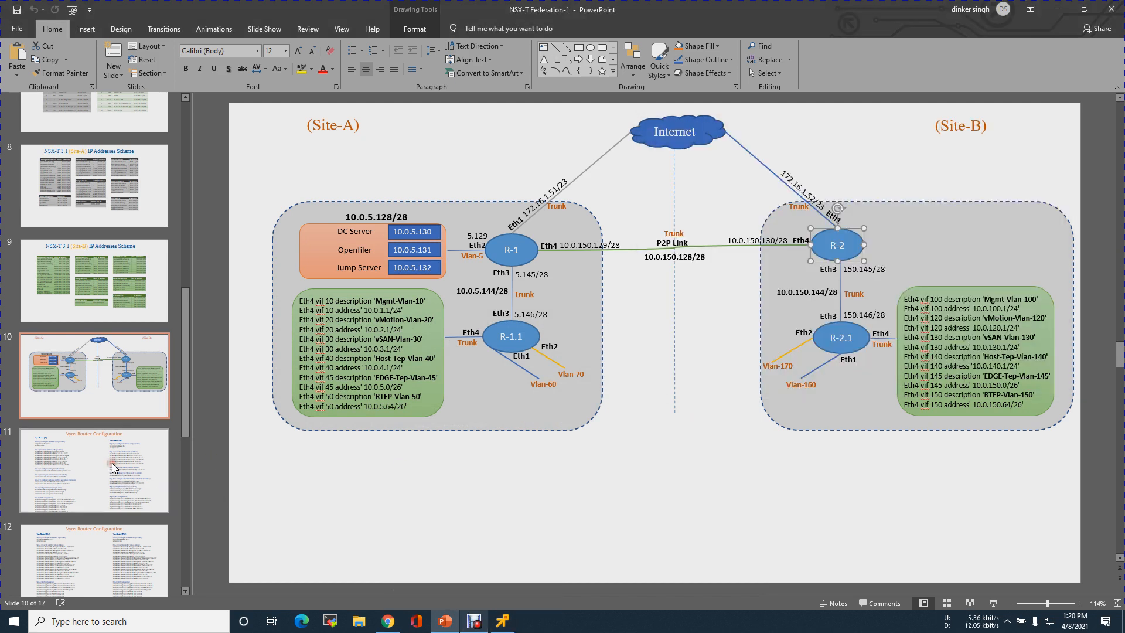
pyautogui.click(113, 467)
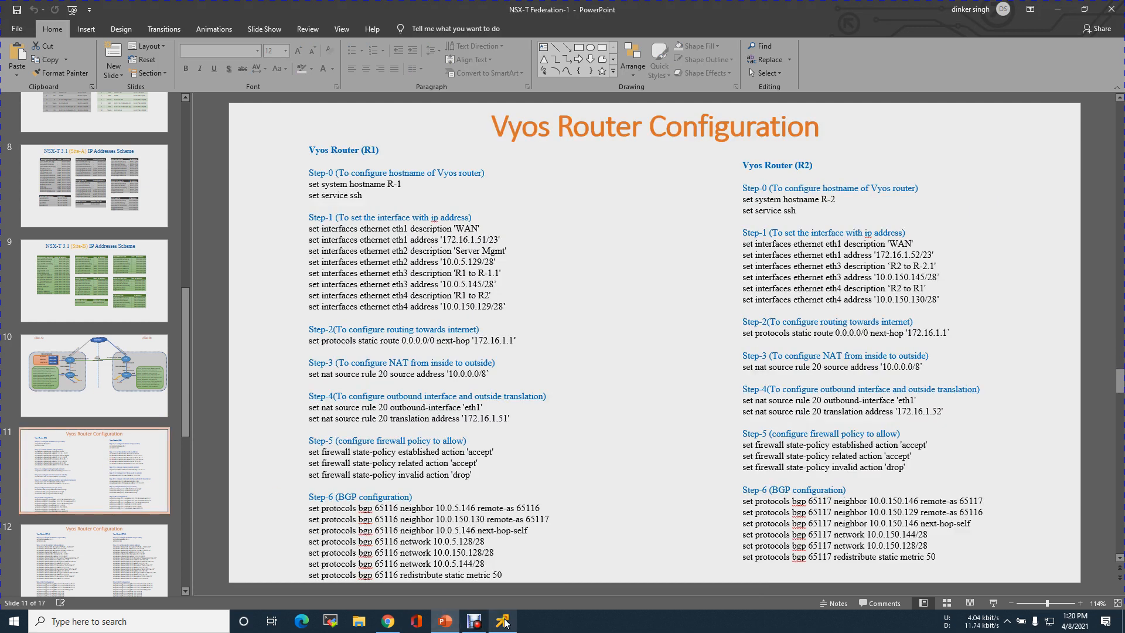
pyautogui.click(503, 621)
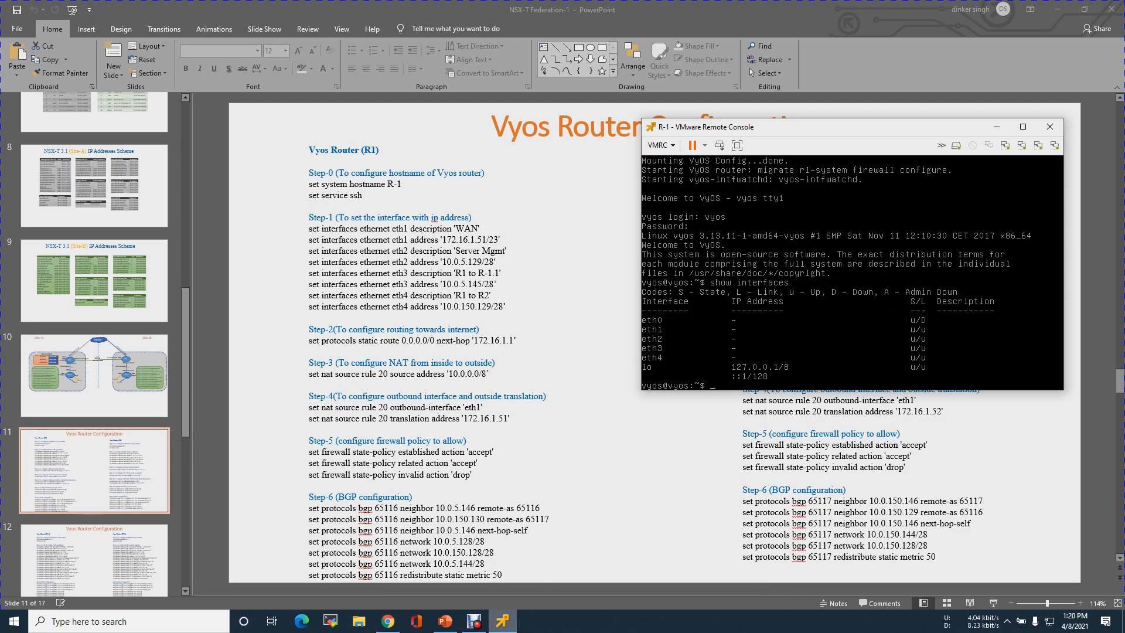
# Enter VyOS configure mode and draft the 'set system host-name' command for R-1
pyautogui.write('configure')
pyautogui.press('Return')
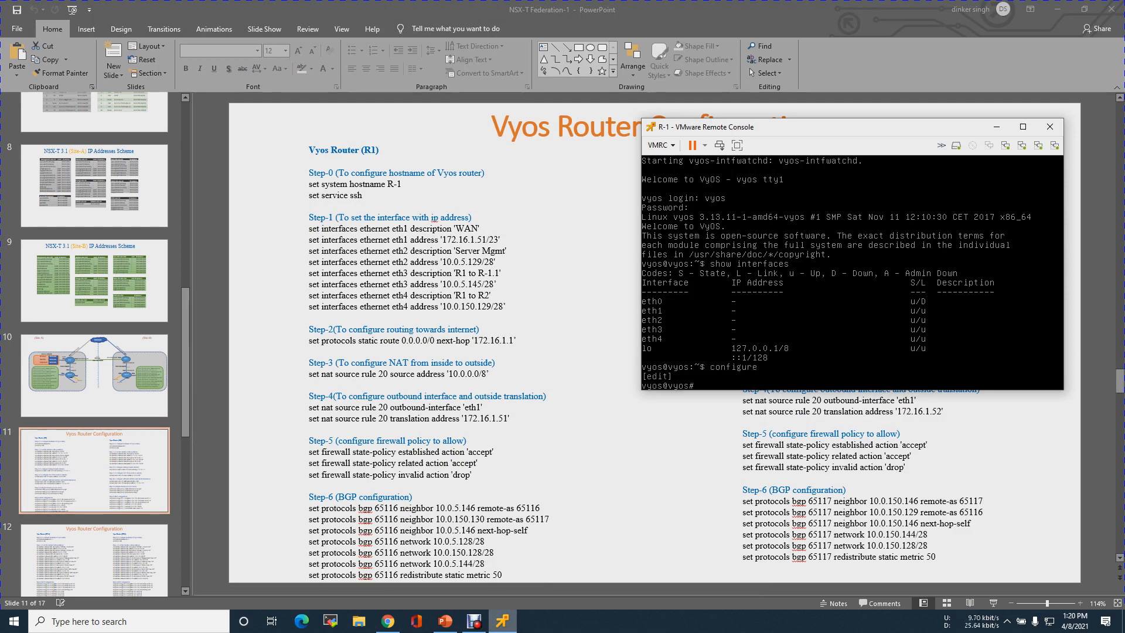
pyautogui.press('Return')
pyautogui.press('Return')
pyautogui.press('Return')
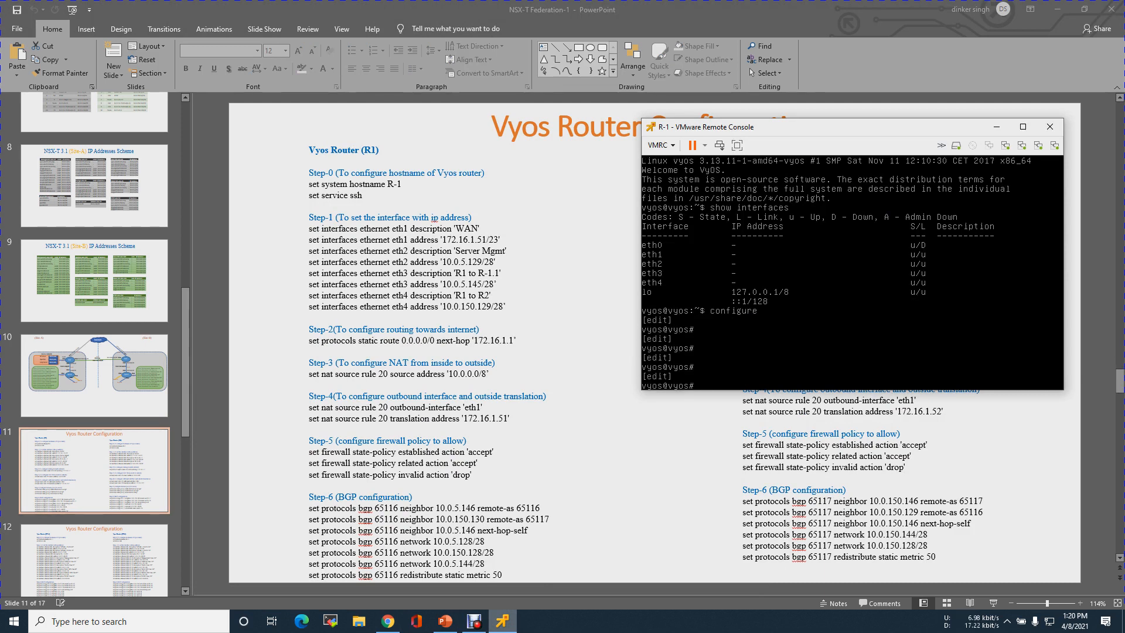
pyautogui.write('ser')
pyautogui.press('Tab')
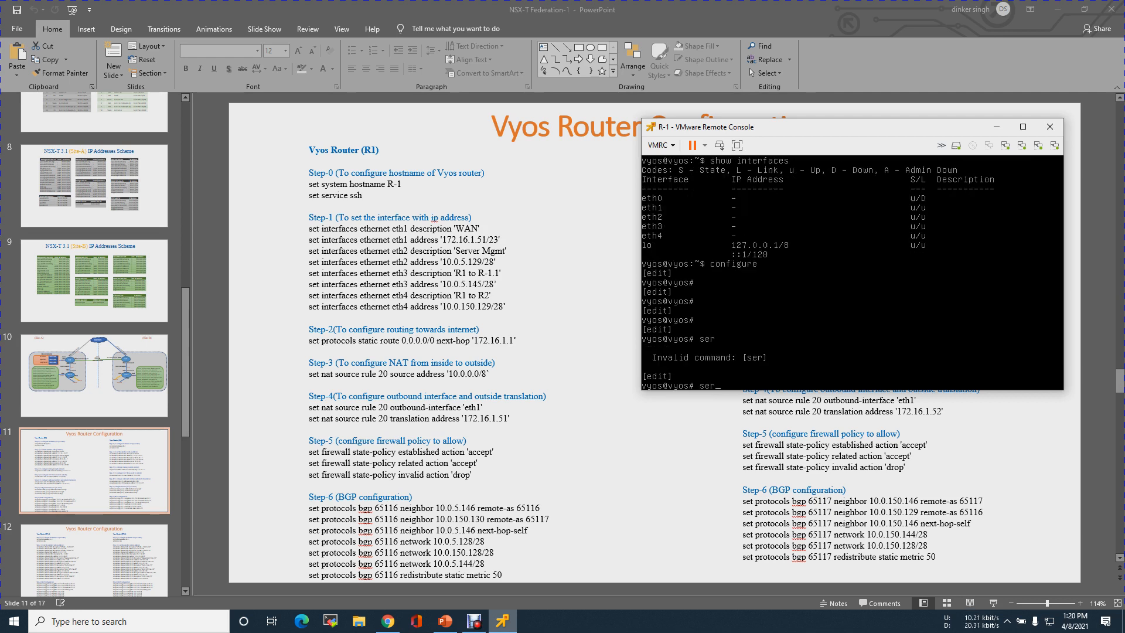
pyautogui.press('BackSpace')
pyautogui.write('t system host-name R')
# Change 'hostname' to 'host-name' in both the R1 and R2 commands on slide 11
pyautogui.click(364, 185)
pyautogui.doubleClick(363, 185)
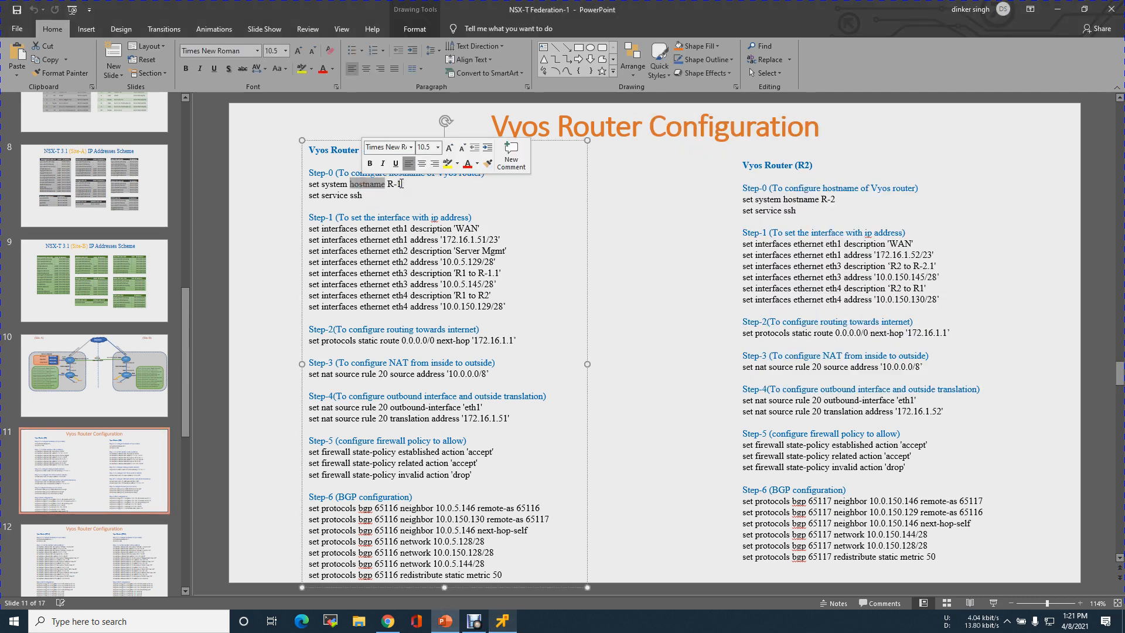
pyautogui.click(401, 184)
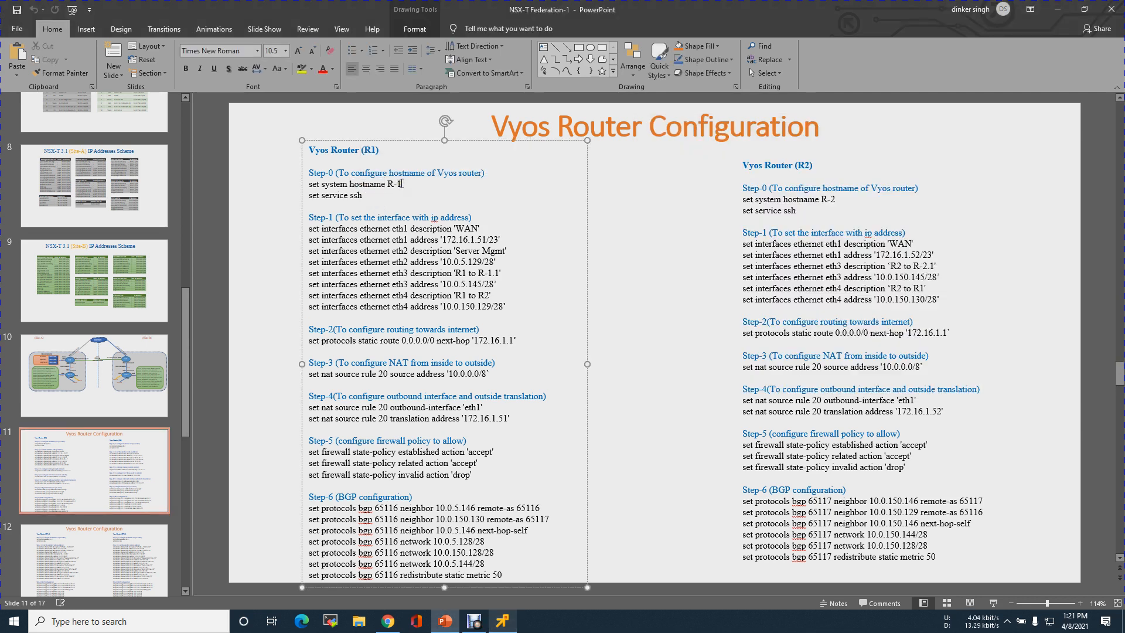
pyautogui.write('-')
pyautogui.click(802, 199)
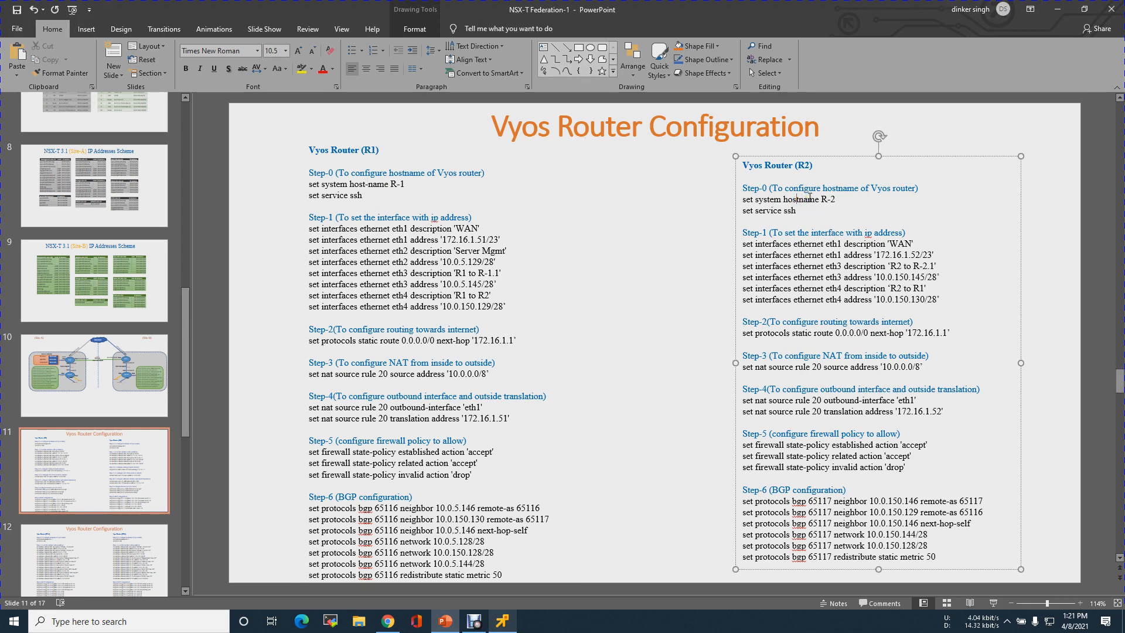
pyautogui.write('-')
pyautogui.click(587, 356)
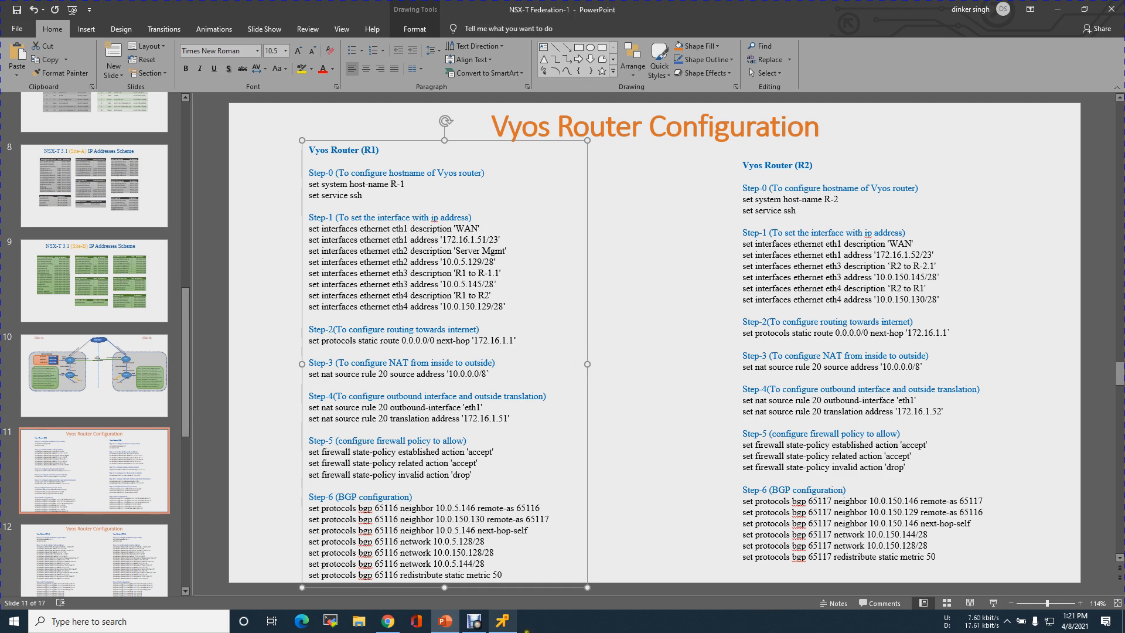
pyautogui.click(505, 625)
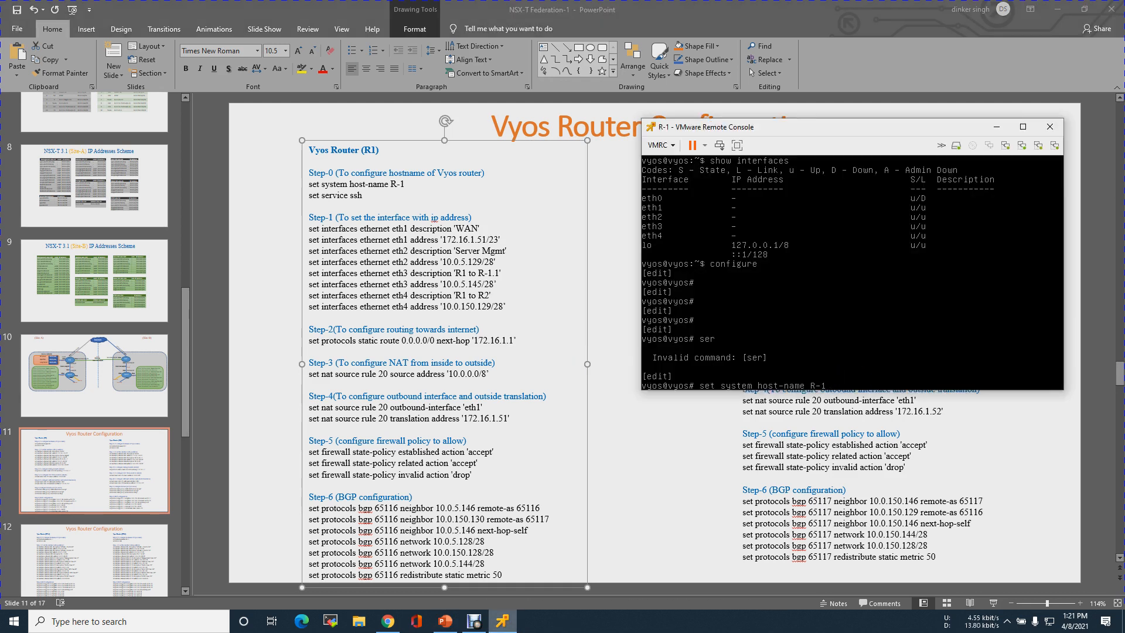
# Set the VyOS hostname to R-1 and enable the SSH service
pyautogui.press('Return')
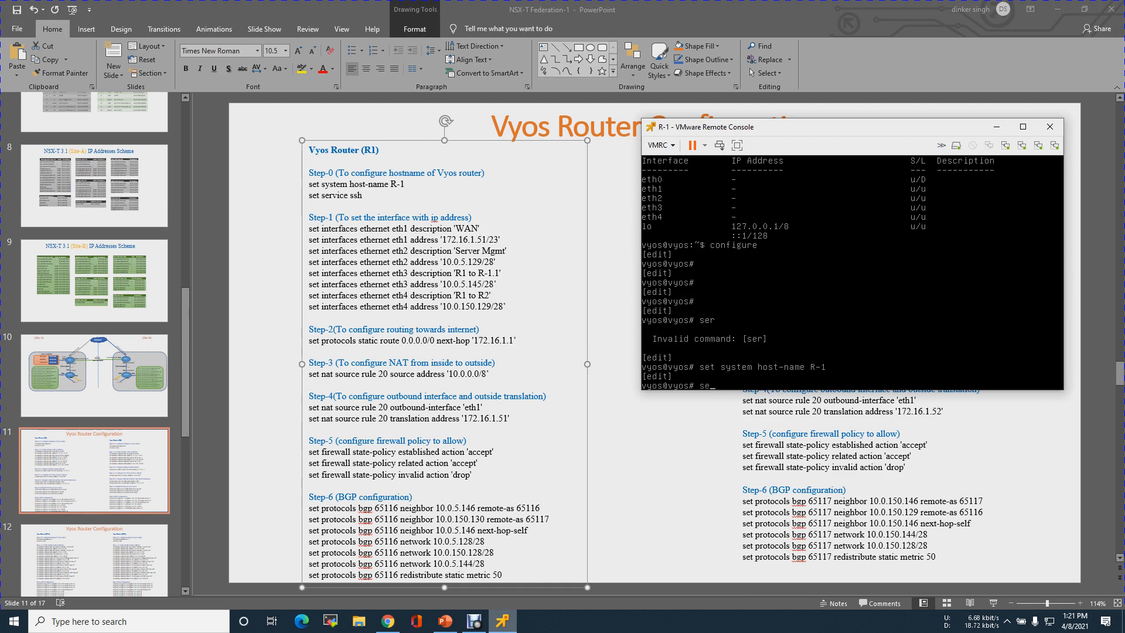
pyautogui.write('set service ssh')
pyautogui.press('Return')
# Commit and save the configuration, then exit configuration mode
pyautogui.write('commit')
pyautogui.press('Return')
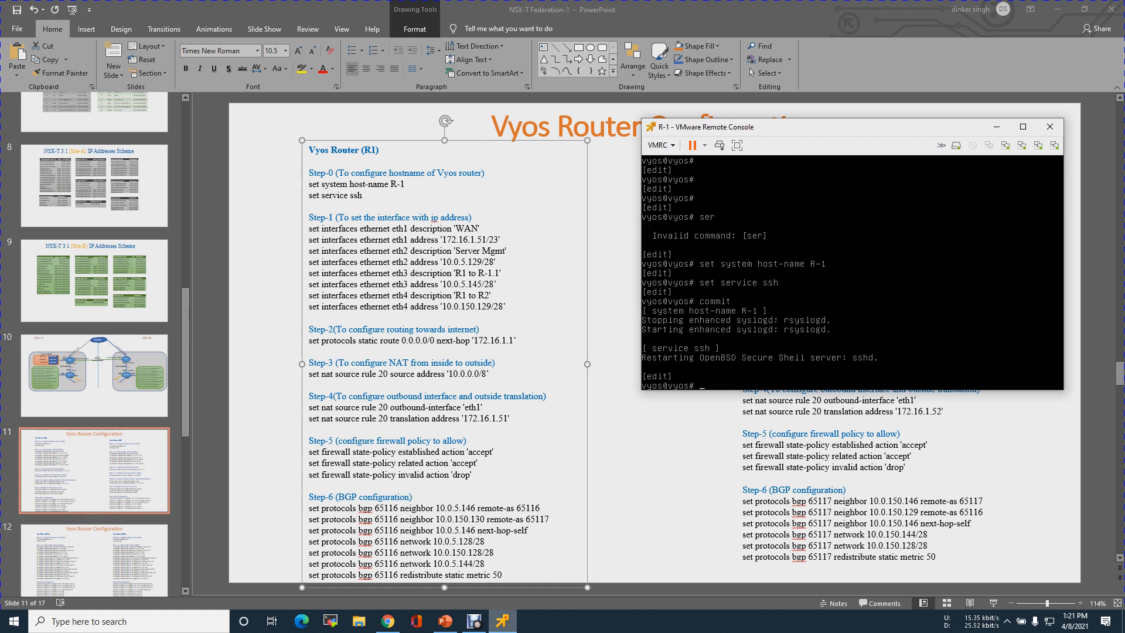
pyautogui.write('save')
pyautogui.press('Return')
pyautogui.write('e')
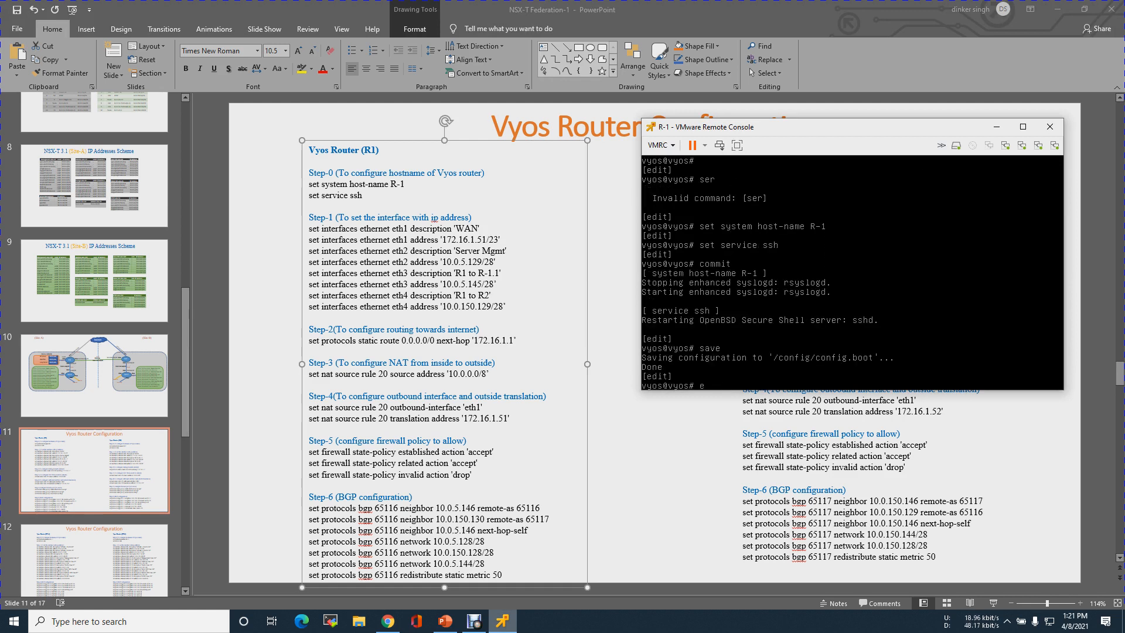
pyautogui.write('xit')
pyautogui.press('Return')
pyautogui.press('Return')
pyautogui.press('Return')
pyautogui.press('Return')
pyautogui.press('Return')
pyautogui.press('Return')
pyautogui.press('Return')
pyautogui.press('Return')
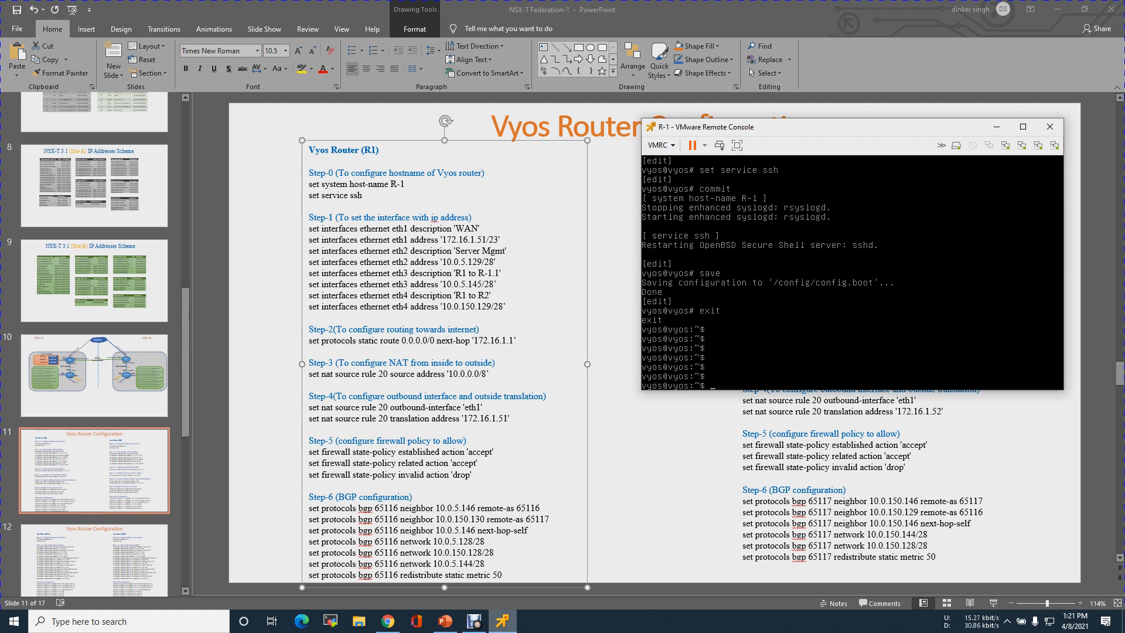
pyautogui.press('Return')
pyautogui.press('Return')
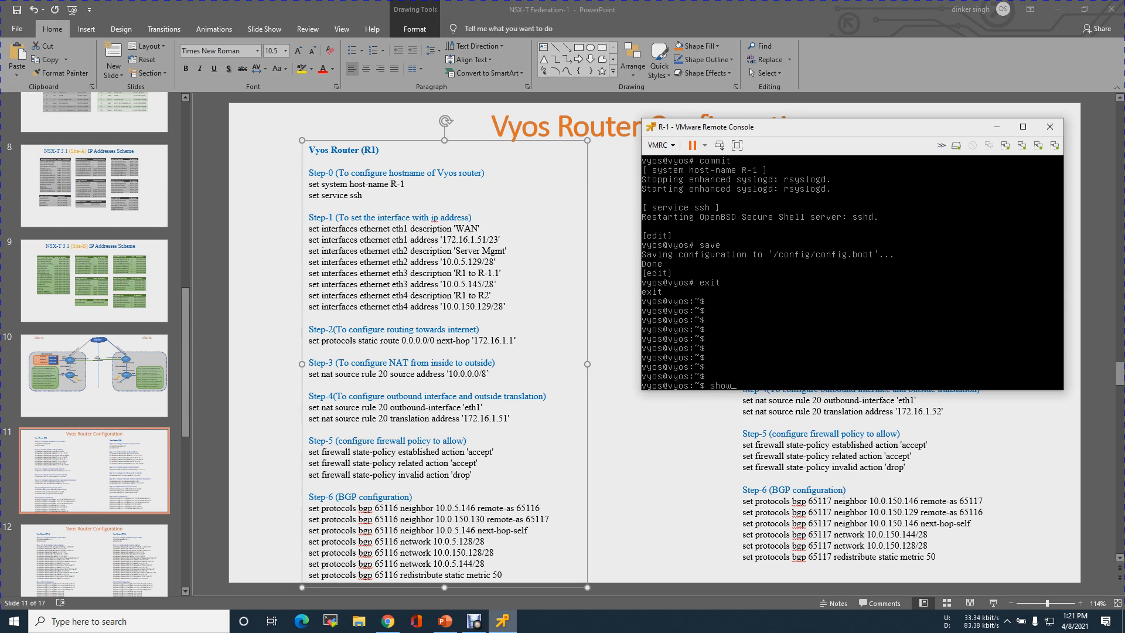
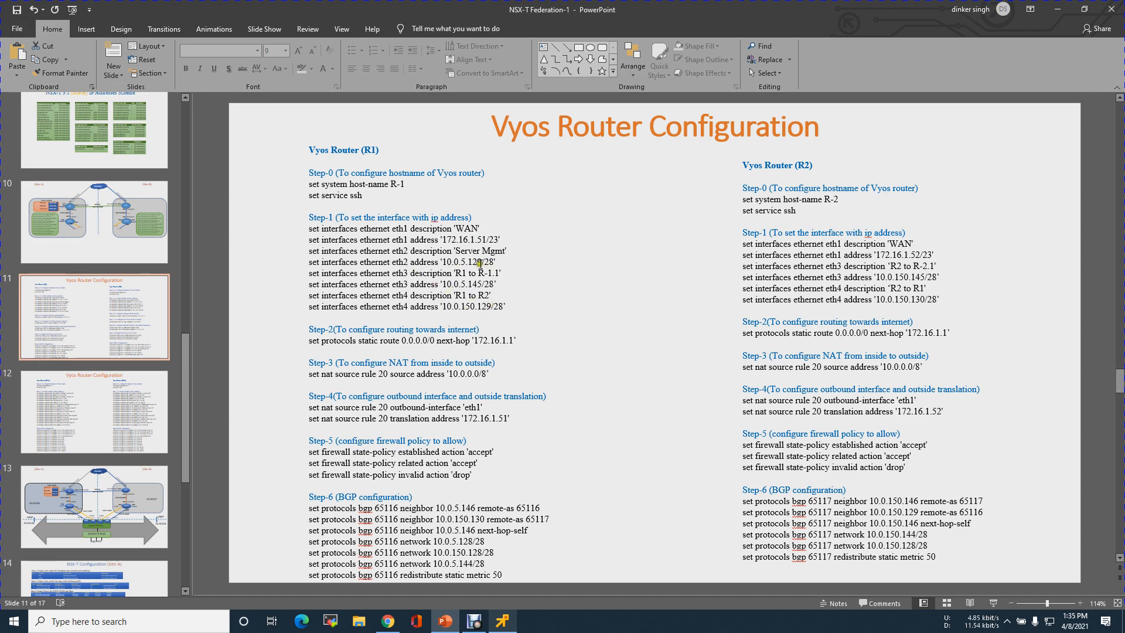
# Start editing the R1 command list on slide 11
pyautogui.click(524, 264)
# Duplicate R1's eth2 address line and insert 'vif 5' into the copy
pyautogui.write("'")
pyautogui.press('Return')
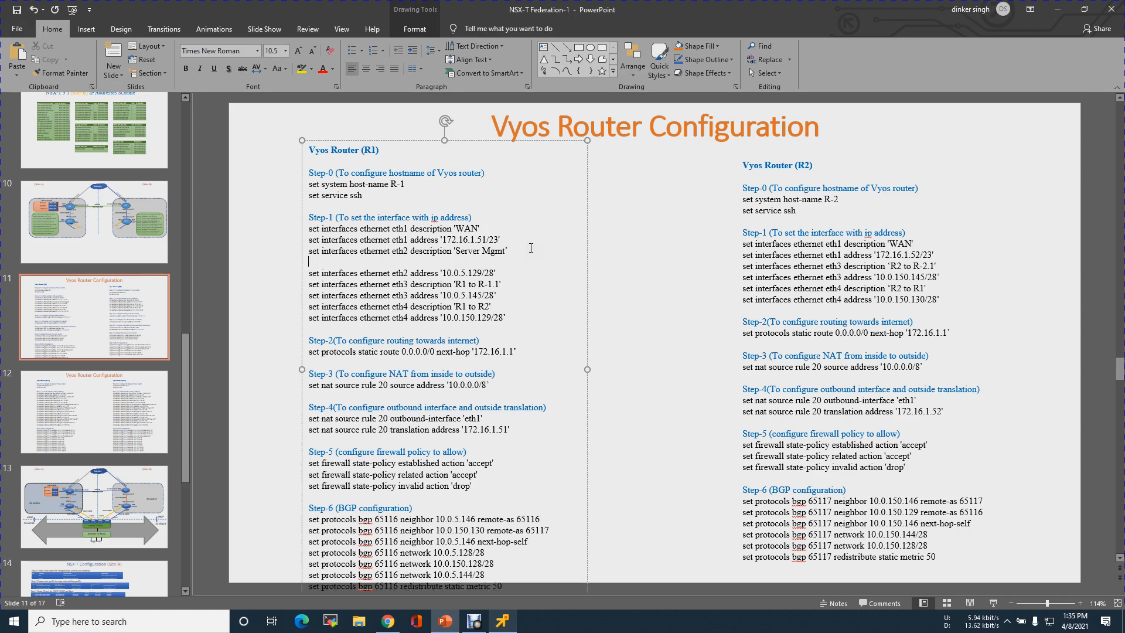
pyautogui.hotkey('shift', 'End')
pyautogui.hotkey('ctrl', 'c')
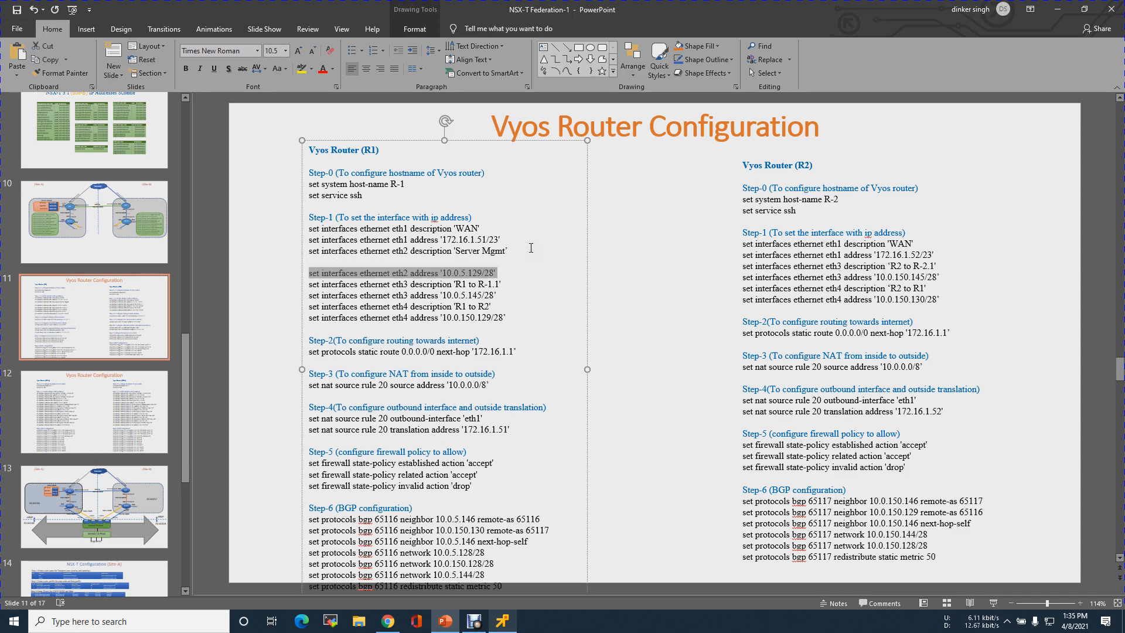
pyautogui.press('Up')
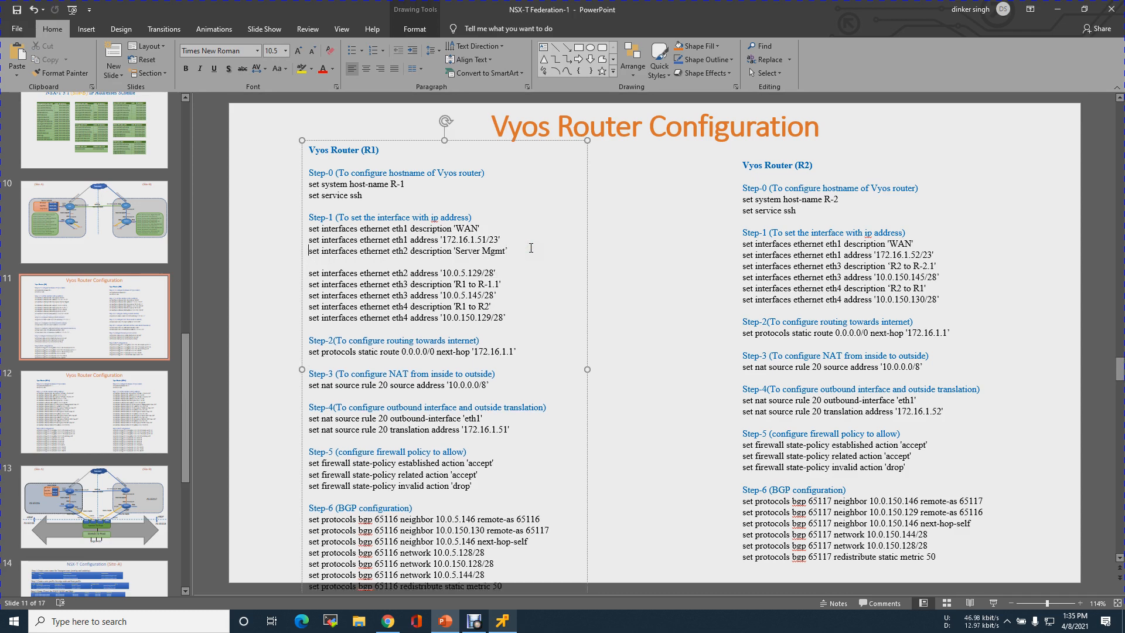
pyautogui.hotkey('ctrl', 'v')
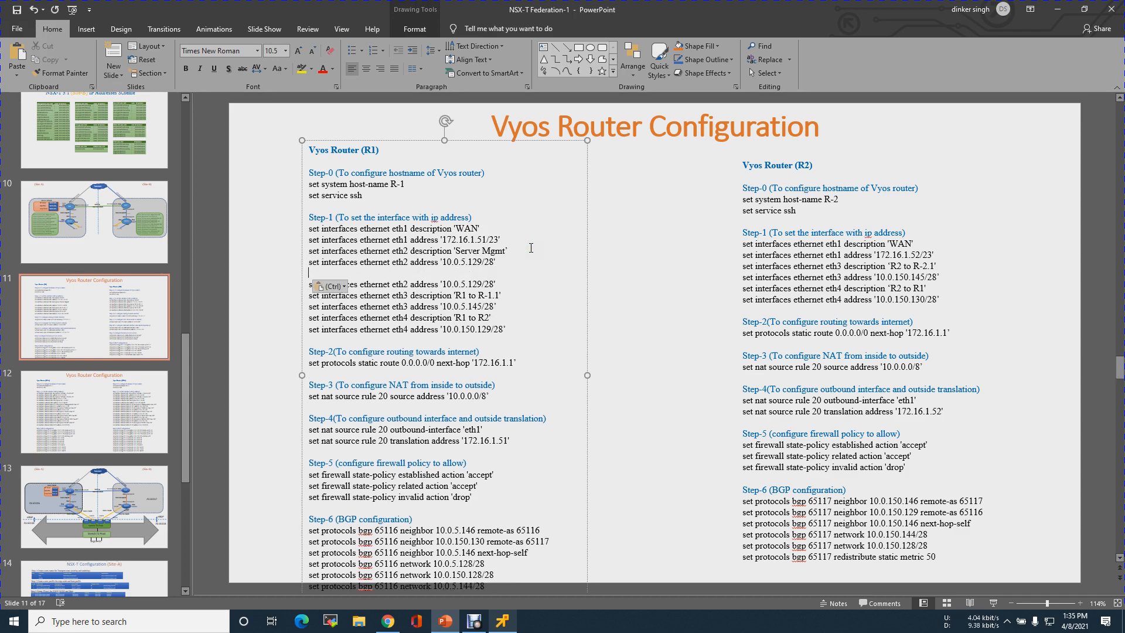
pyautogui.press('Right')
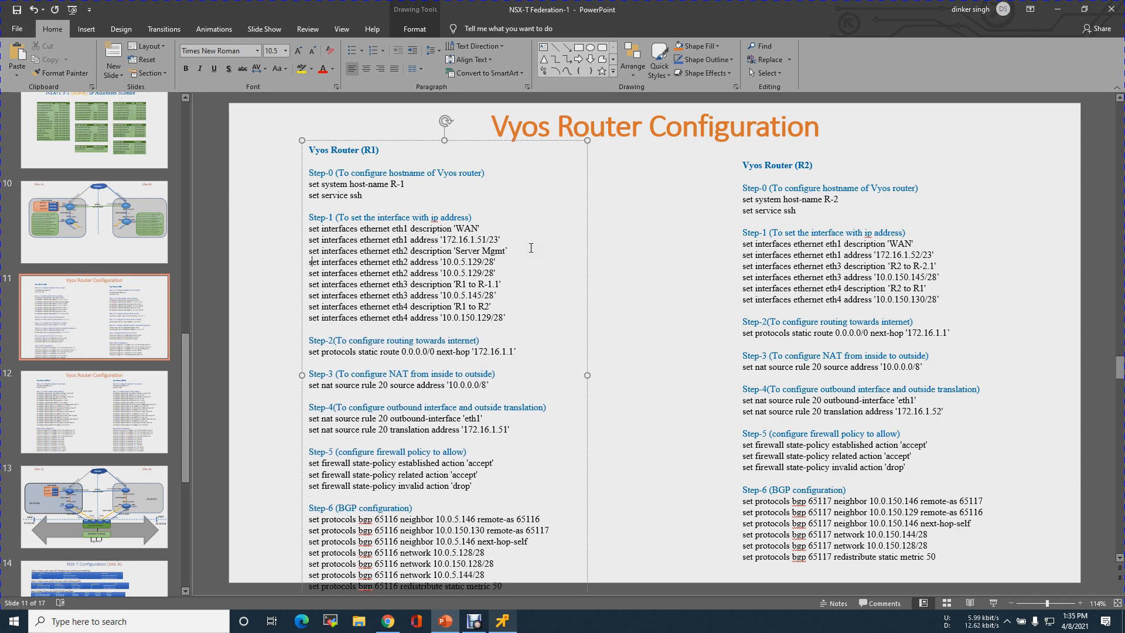
pyautogui.hotkey('ctrl', 'Right')
pyautogui.hotkey('ctrl', 'Right')
pyautogui.hotkey('ctrl', 'Right')
pyautogui.hotkey('ctrl', 'Right')
pyautogui.write('vif 5')
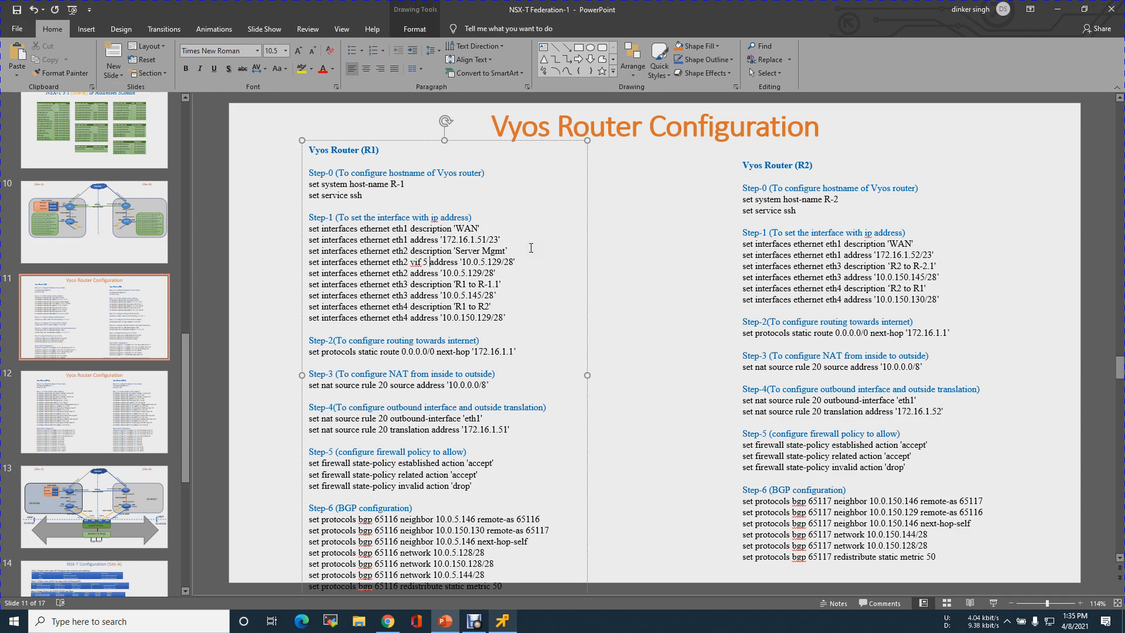
# Delete the original eth2 address line and add 'vif 5' to the eth2 description command
pyautogui.press('Down')
pyautogui.press('Left')
pyautogui.press('Left')
pyautogui.press('Left')
pyautogui.press('Left')
pyautogui.press('Left')
pyautogui.press('Left')
pyautogui.press('Left')
pyautogui.press('Left')
pyautogui.press('Left')
pyautogui.press('Left')
pyautogui.press('Left')
pyautogui.hotkey('shift', 'Down')
pyautogui.press('Delete')
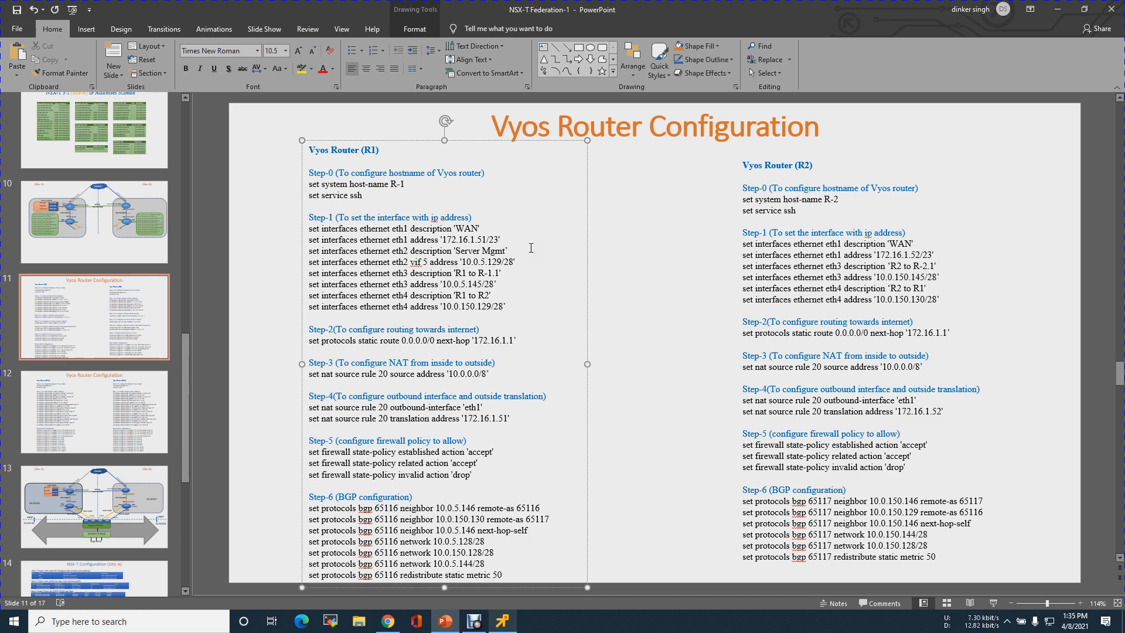
pyautogui.press('Up')
pyautogui.hotkey('ctrl', 'Right')
pyautogui.hotkey('ctrl', 'Right')
pyautogui.hotkey('ctrl', 'Right')
pyautogui.write('vif ')
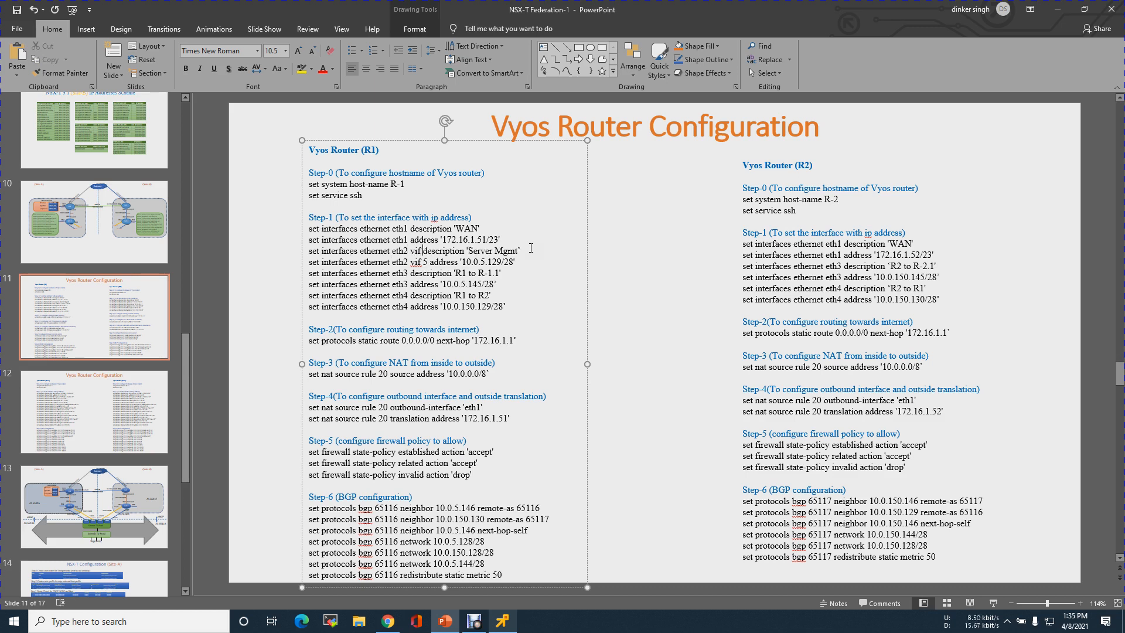
pyautogui.write('5')
pyautogui.press('Up')
# Add 'set interfaces ethernet eth2 mtu 9000' by copying and editing the eth1 address line
pyautogui.press('Home')
pyautogui.hotkey('shift', 'End')
pyautogui.hotkey('ctrl', 'c')
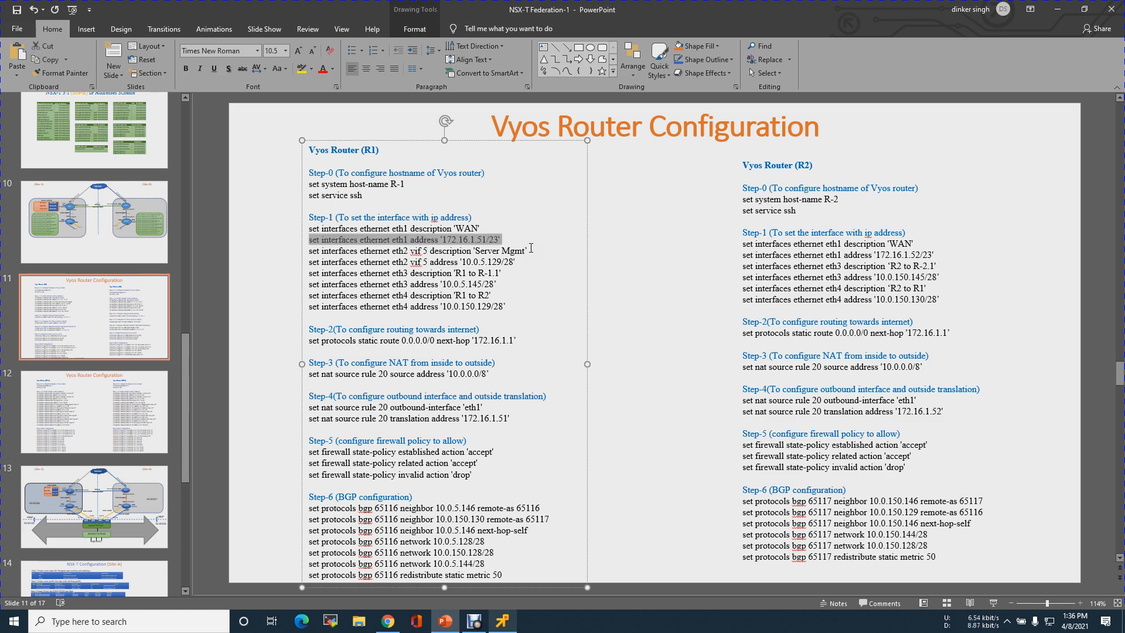
pyautogui.press('End')
pyautogui.press('Return')
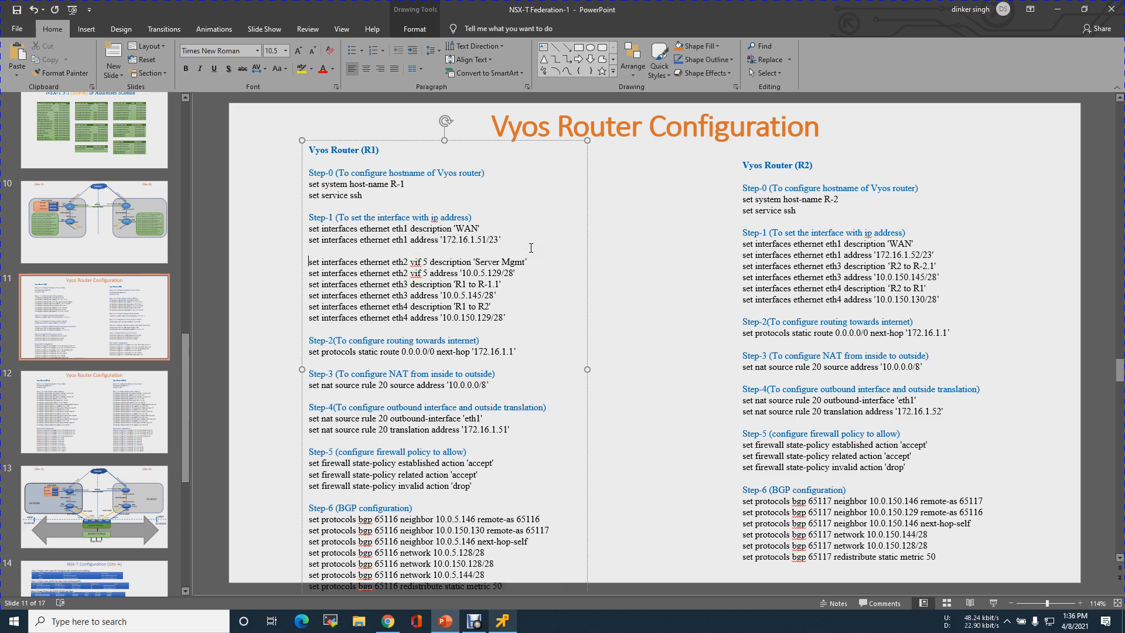
pyautogui.hotkey('ctrl', 'v')
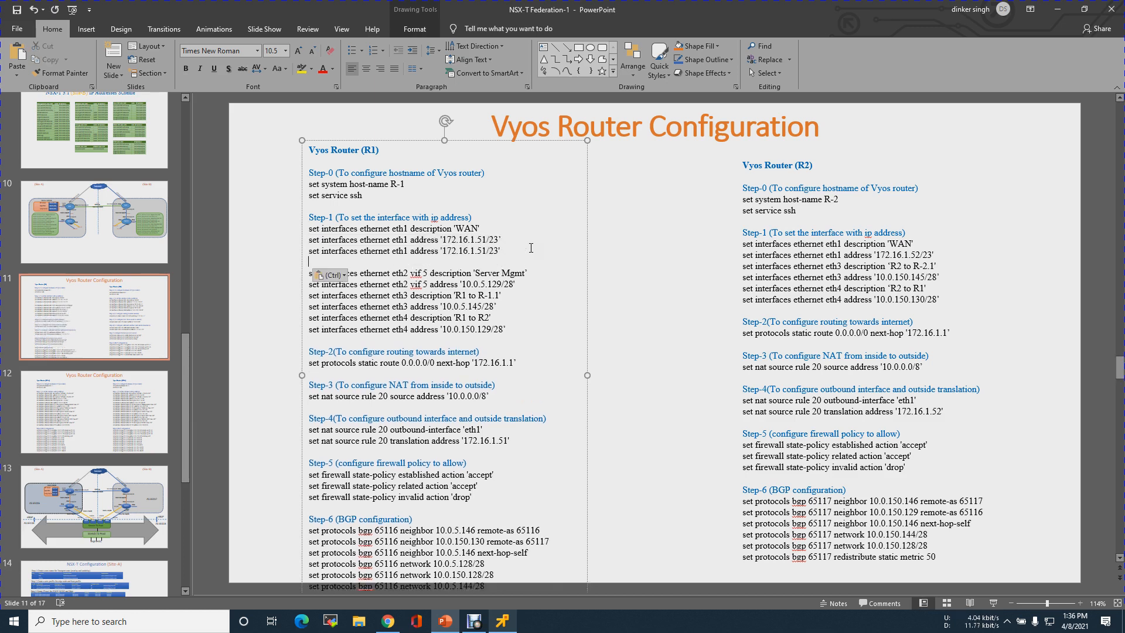
pyautogui.press('Right')
pyautogui.press('Right')
pyautogui.press('Right')
pyautogui.press('Right')
pyautogui.press('Right')
pyautogui.press('Right')
pyautogui.press('Right')
pyautogui.press('Right')
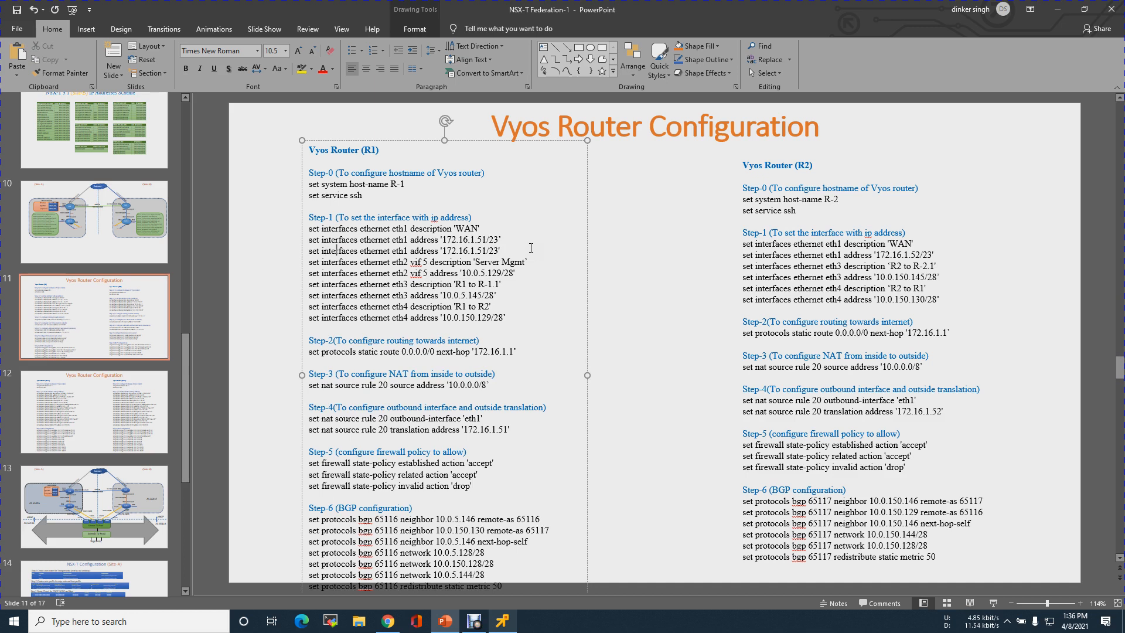
pyautogui.press('Delete')
pyautogui.write('2')
pyautogui.press('Right')
pyautogui.hotkey('shift', 'End')
pyautogui.press('Delete')
pyautogui.press('Delete')
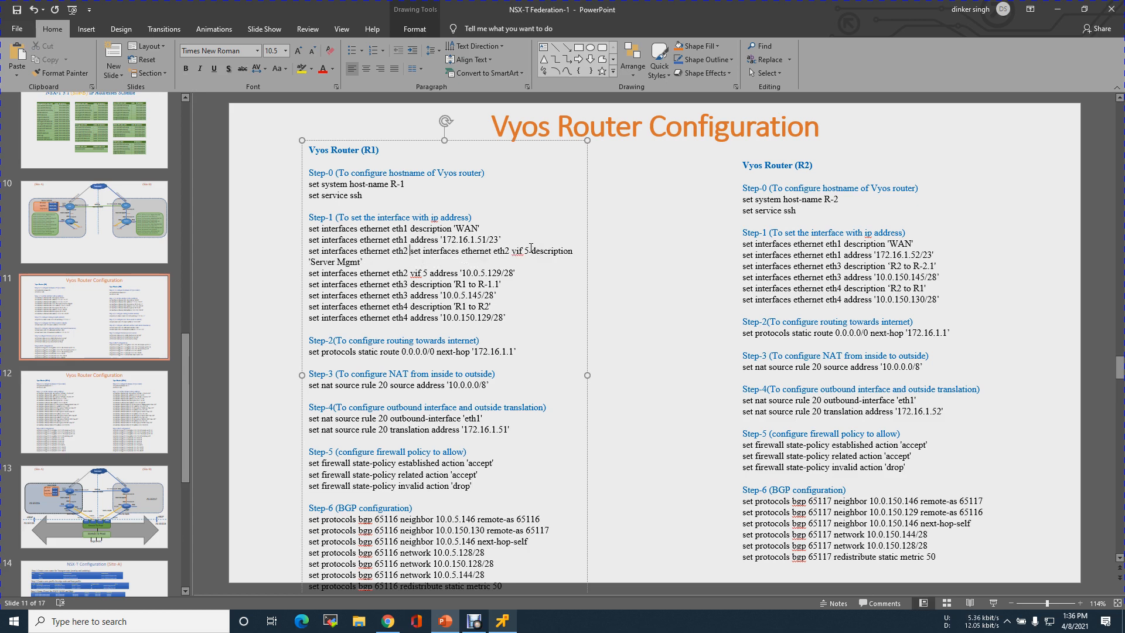
pyautogui.press('Return')
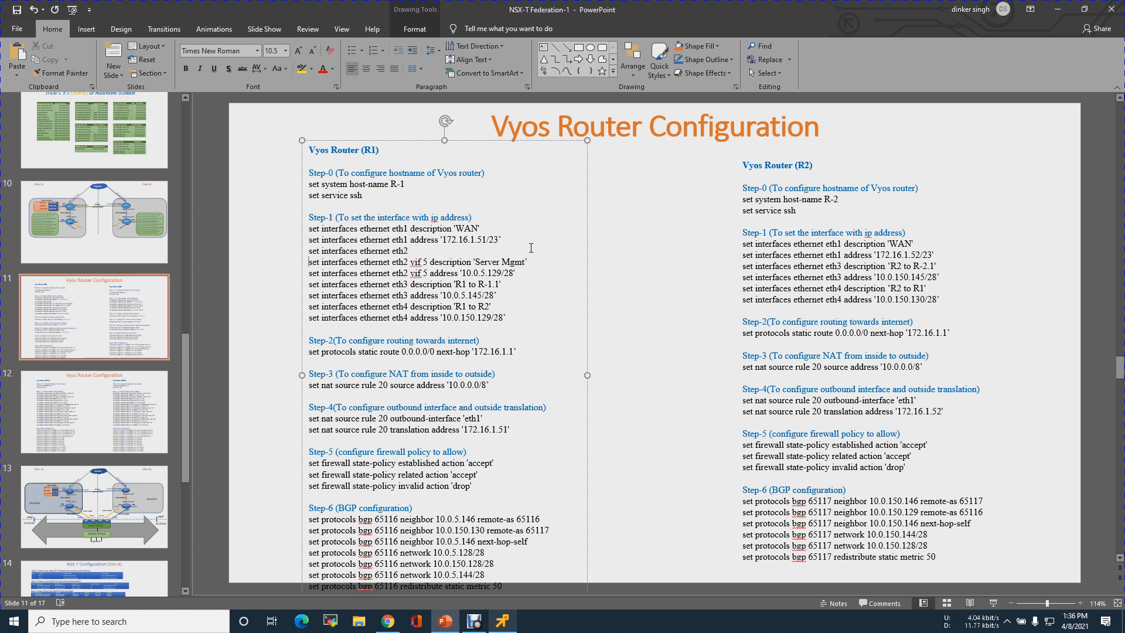
pyautogui.write('mtu 9000')
# Move to R1's eth3 address line and select it for copying
pyautogui.press('Down')
pyautogui.press('Down')
pyautogui.press('Down')
pyautogui.press('Down')
pyautogui.press('Down')
pyautogui.press('Down')
pyautogui.press('Down')
pyautogui.press('Up')
pyautogui.press('Up')
pyautogui.press('Up')
pyautogui.press('Down')
pyautogui.press('Left')
pyautogui.press('Left')
pyautogui.press('Left')
pyautogui.press('Left')
pyautogui.press('Left')
pyautogui.press('Left')
pyautogui.press('Left')
pyautogui.press('Left')
pyautogui.press('Left')
pyautogui.press('Left')
pyautogui.press('Left')
pyautogui.press('Left')
pyautogui.press('Left')
pyautogui.press('Left')
pyautogui.press('Left')
pyautogui.press('Left')
pyautogui.press('Left')
pyautogui.press('Left')
pyautogui.press('Left')
pyautogui.press('Left')
pyautogui.press('Left')
pyautogui.press('Left')
pyautogui.press('Left')
pyautogui.press('Left')
pyautogui.press('Left')
pyautogui.press('Left')
pyautogui.press('Left')
pyautogui.press('Left')
pyautogui.press('Left')
pyautogui.press('Left')
pyautogui.press('Left')
pyautogui.press('Left')
pyautogui.press('Left')
pyautogui.press('Left')
pyautogui.hotkey('shift', 'End')
pyautogui.hotkey('ctrl', 'c')
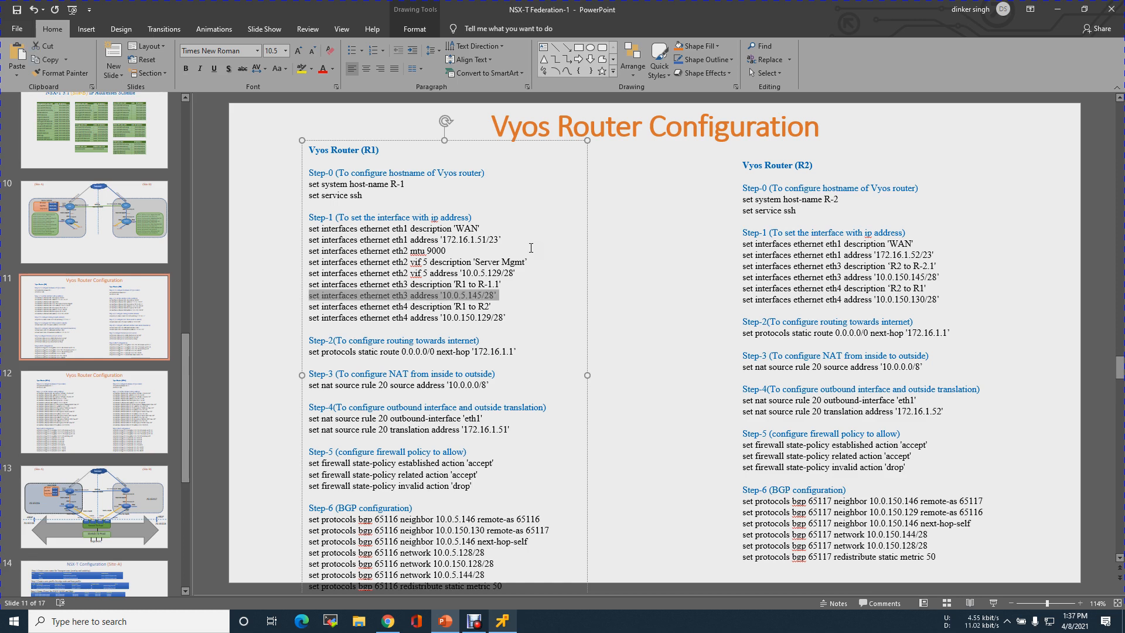
# Add 'set interfaces ethernet eth3 mtu 9000' under the eth3 description
pyautogui.press('Left')
pyautogui.press('Left')
pyautogui.press('Return')
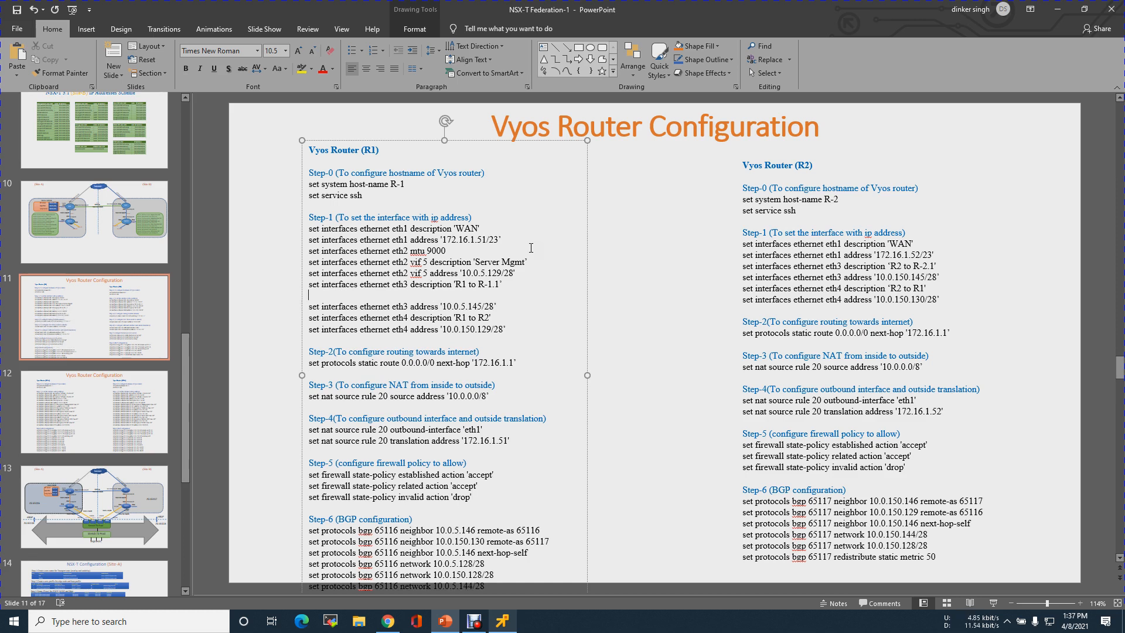
pyautogui.hotkey('ctrl', 'v')
pyautogui.press('BackSpace')
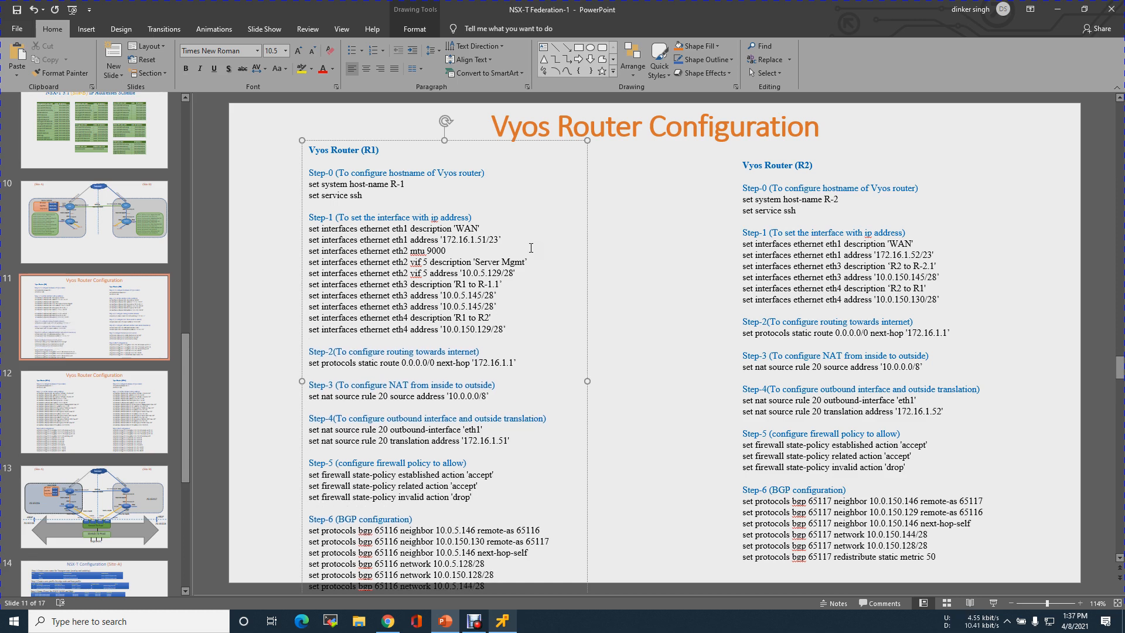
pyautogui.press('End')
pyautogui.press('BackSpace')
pyautogui.press('BackSpace')
pyautogui.press('BackSpace')
pyautogui.press('BackSpace')
pyautogui.press('BackSpace')
pyautogui.press('BackSpace')
pyautogui.press('BackSpace')
pyautogui.press('BackSpace')
pyautogui.press('BackSpace')
pyautogui.press('BackSpace')
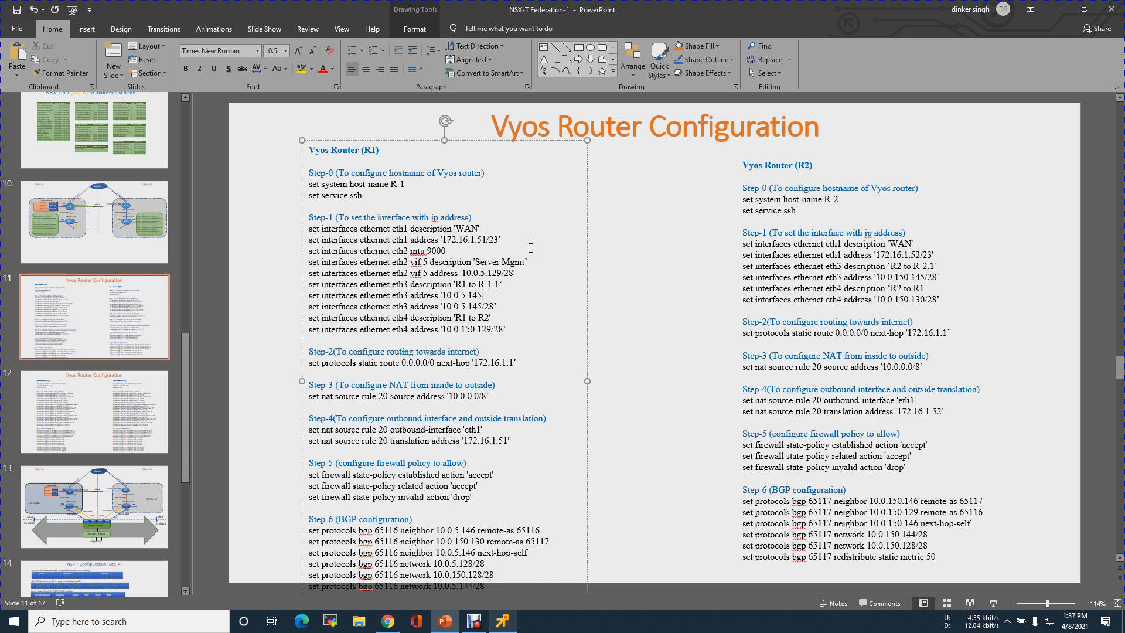
pyautogui.press('BackSpace')
pyautogui.press('BackSpace')
pyautogui.press('BackSpace')
pyautogui.press('BackSpace')
pyautogui.press('BackSpace')
pyautogui.press('BackSpace')
pyautogui.press('BackSpace')
pyautogui.press('BackSpace')
pyautogui.press('BackSpace')
pyautogui.press('BackSpace')
pyautogui.press('BackSpace')
pyautogui.press('BackSpace')
pyautogui.press('BackSpace')
pyautogui.write('mtu 9')
pyautogui.press('BackSpace')
pyautogui.write('9000')
# Add the matching 'set interfaces ethernet eth4 mtu 9000' command below the eth4 description
pyautogui.press('Return')
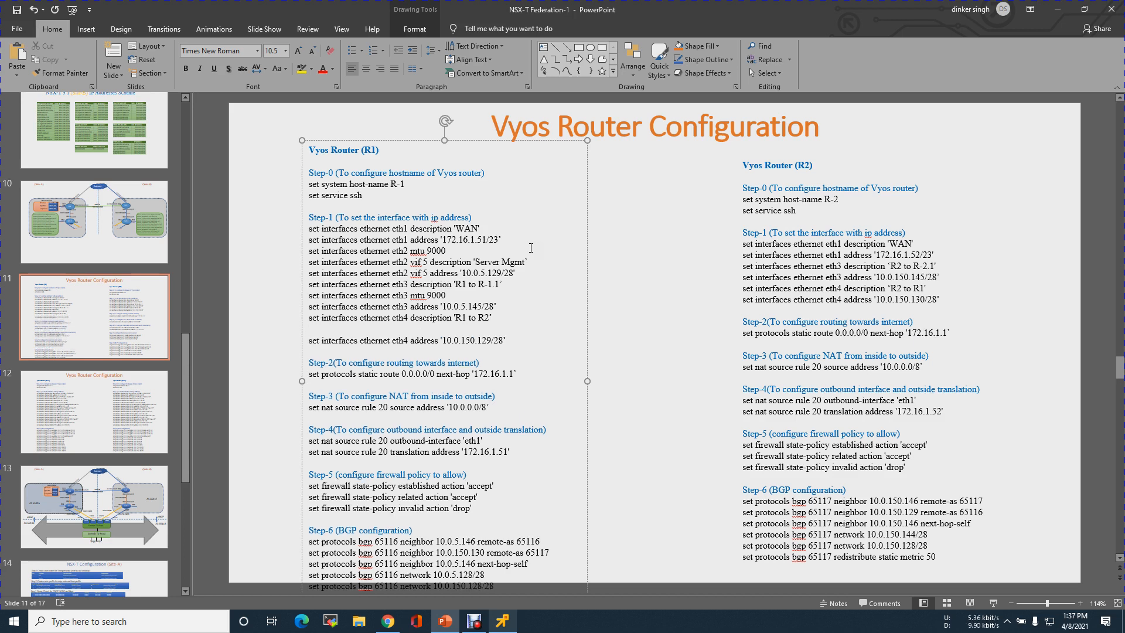
pyautogui.hotkey('ctrl', 'v')
pyautogui.press('BackSpace')
pyautogui.press('Home')
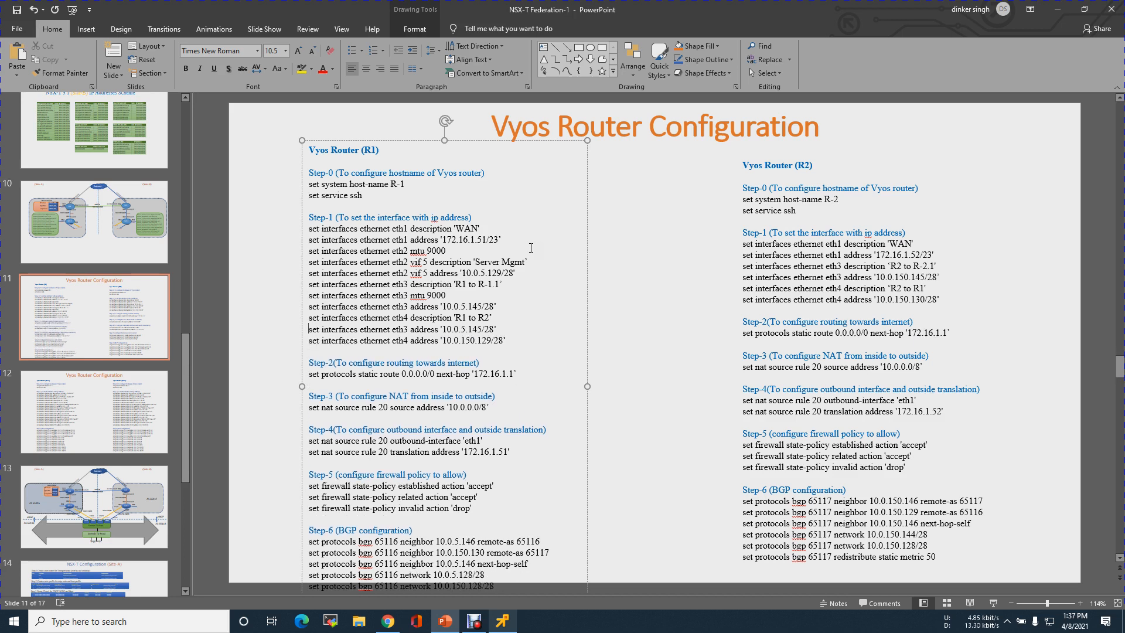
pyautogui.press('Right')
pyautogui.press('Right')
pyautogui.press('Right')
pyautogui.press('Right')
pyautogui.press('Right')
pyautogui.press('Right')
pyautogui.press('Right')
pyautogui.press('Right')
pyautogui.press('Right')
pyautogui.press('Right')
pyautogui.press('Right')
pyautogui.press('Right')
pyautogui.press('Right')
pyautogui.press('Right')
pyautogui.press('Right')
pyautogui.press('Right')
pyautogui.press('Right')
pyautogui.press('Right')
pyautogui.press('Right')
pyautogui.press('Right')
pyautogui.press('BackSpace')
pyautogui.write('4')
pyautogui.hotkey('shift', 'End')
pyautogui.press('Delete')
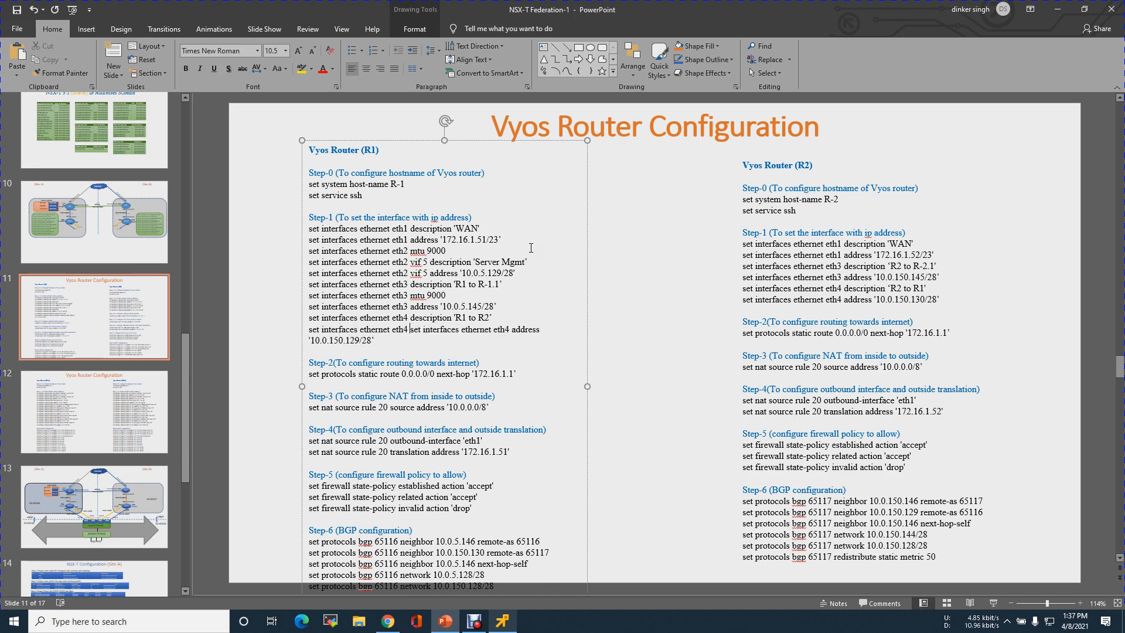
pyautogui.press('Return')
pyautogui.press('Left')
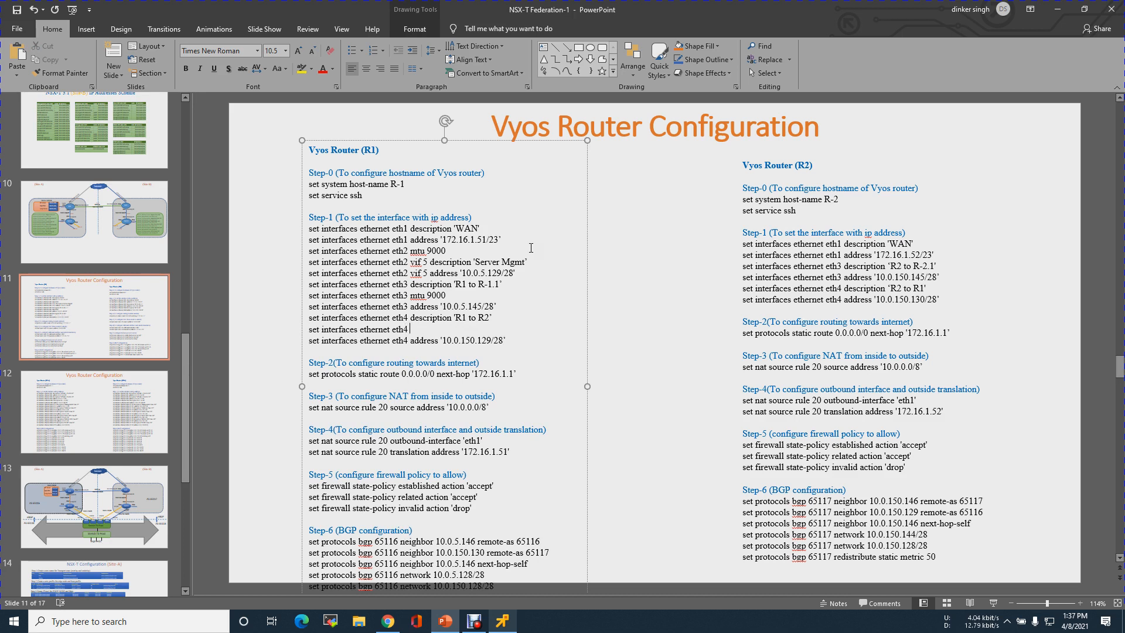
pyautogui.write('mtu 9000')
pyautogui.click(446, 140)
# Nudge the R1 command box up and left, then switch to R-1's remote console
pyautogui.press('Up')
pyautogui.press('Up')
pyautogui.press('Up')
pyautogui.press('Up')
pyautogui.press('Up')
pyautogui.press('Up')
pyautogui.press('Up')
pyautogui.press('Up')
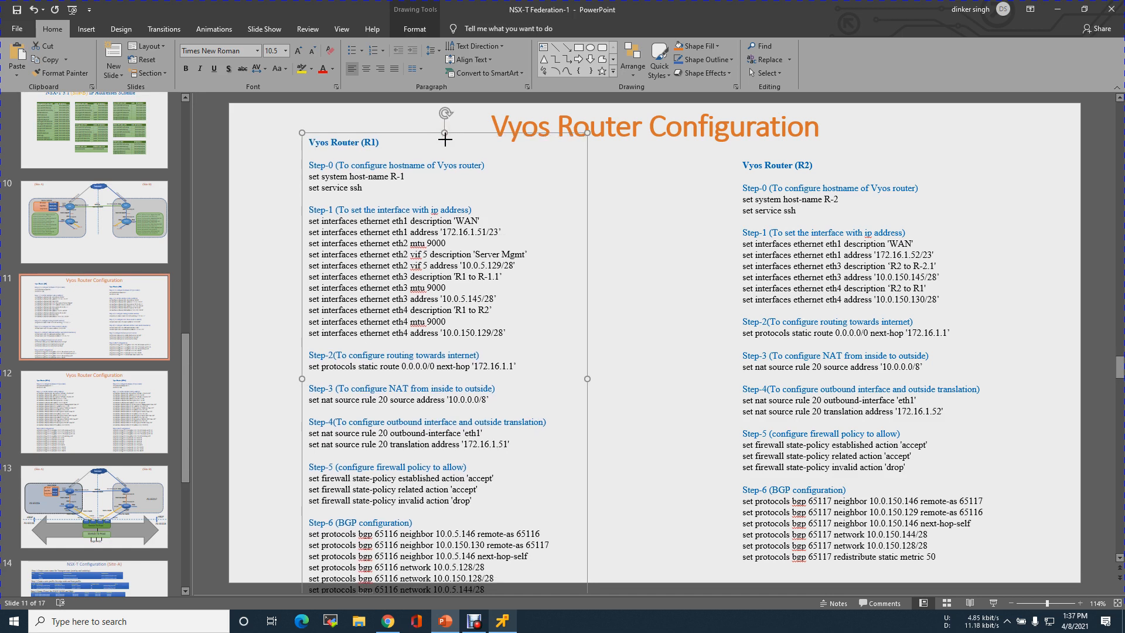
pyautogui.press('Up')
pyautogui.press('Up')
pyautogui.press('Up')
pyautogui.press('Up')
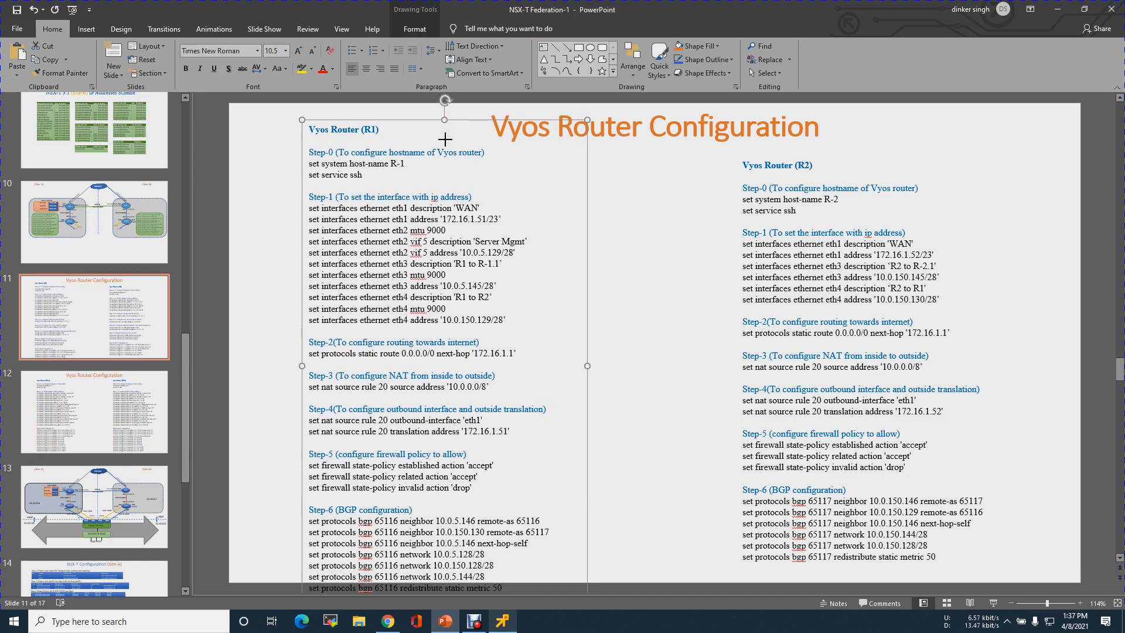
pyautogui.press('Up')
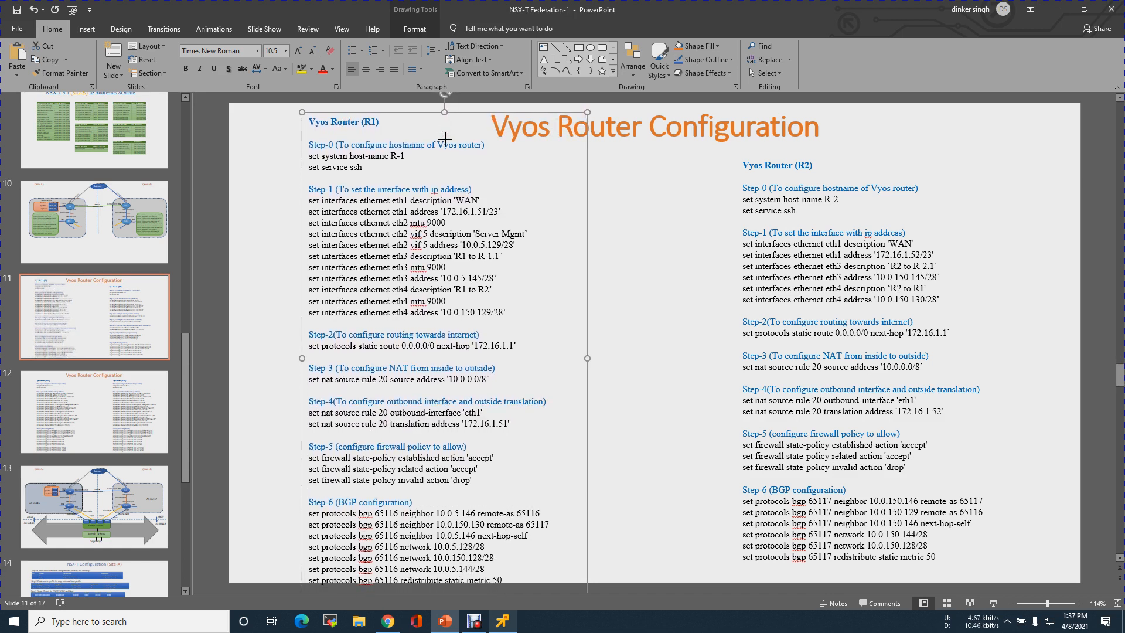
pyautogui.press('Left')
pyautogui.press('Left')
pyautogui.press('Left')
pyautogui.press('Left')
pyautogui.press('Left')
pyautogui.press('Left')
pyautogui.press('Left')
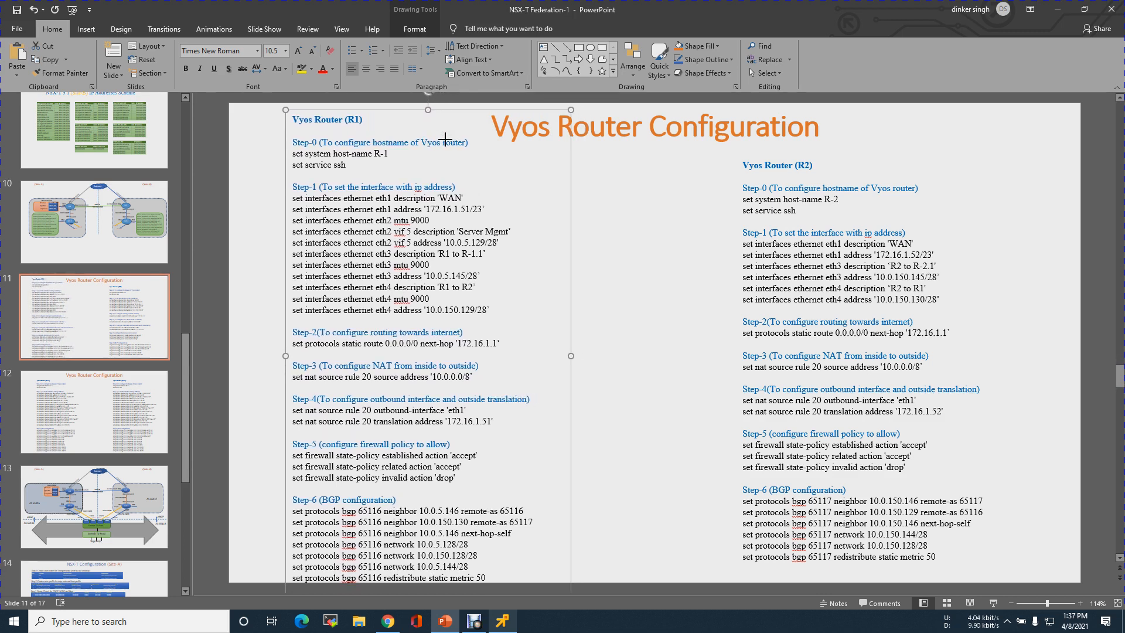
pyautogui.press('Up')
pyautogui.press('Up')
pyautogui.press('Up')
pyautogui.press('Down')
pyautogui.press('Down')
pyautogui.press('Down')
pyautogui.press('Down')
pyautogui.press('Down')
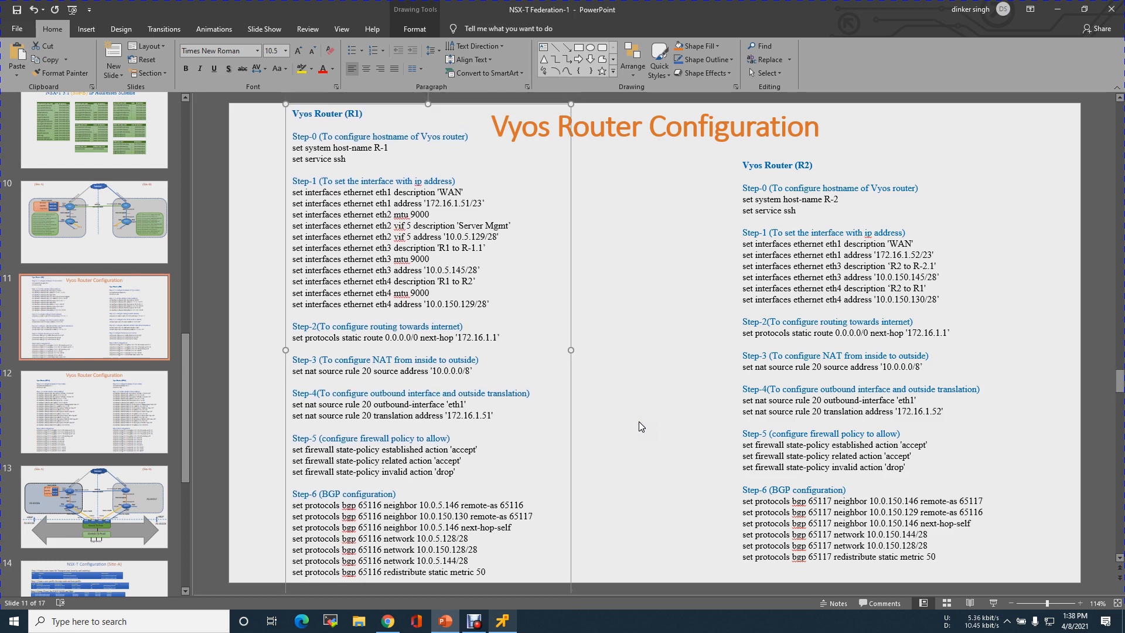
pyautogui.press('Up')
pyautogui.press('Up')
pyautogui.press('Up')
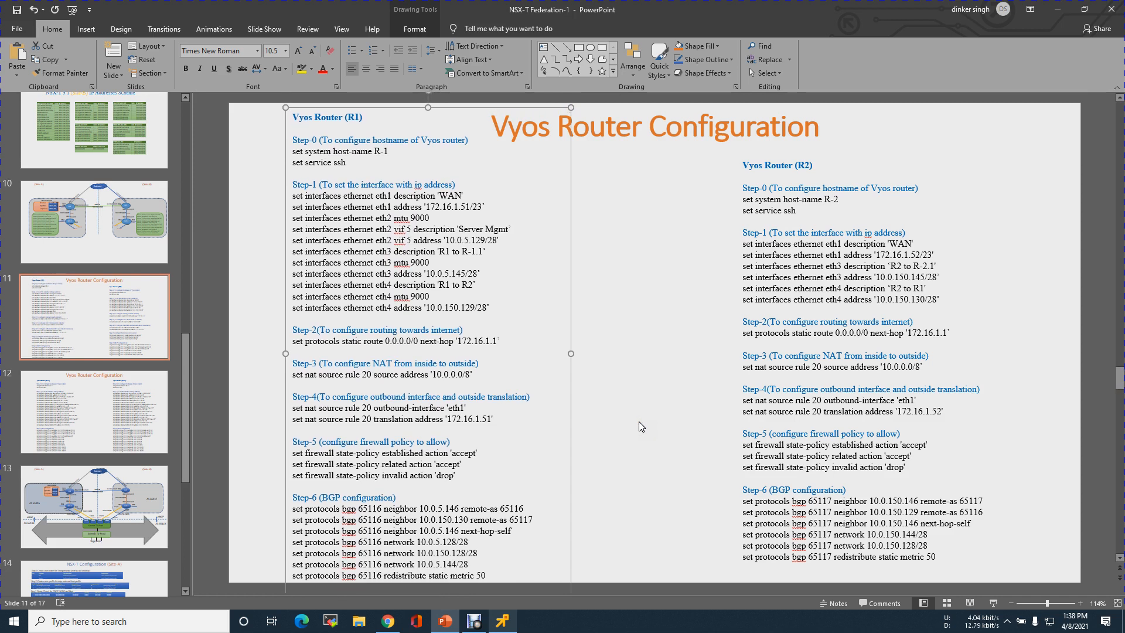
pyautogui.click(639, 420)
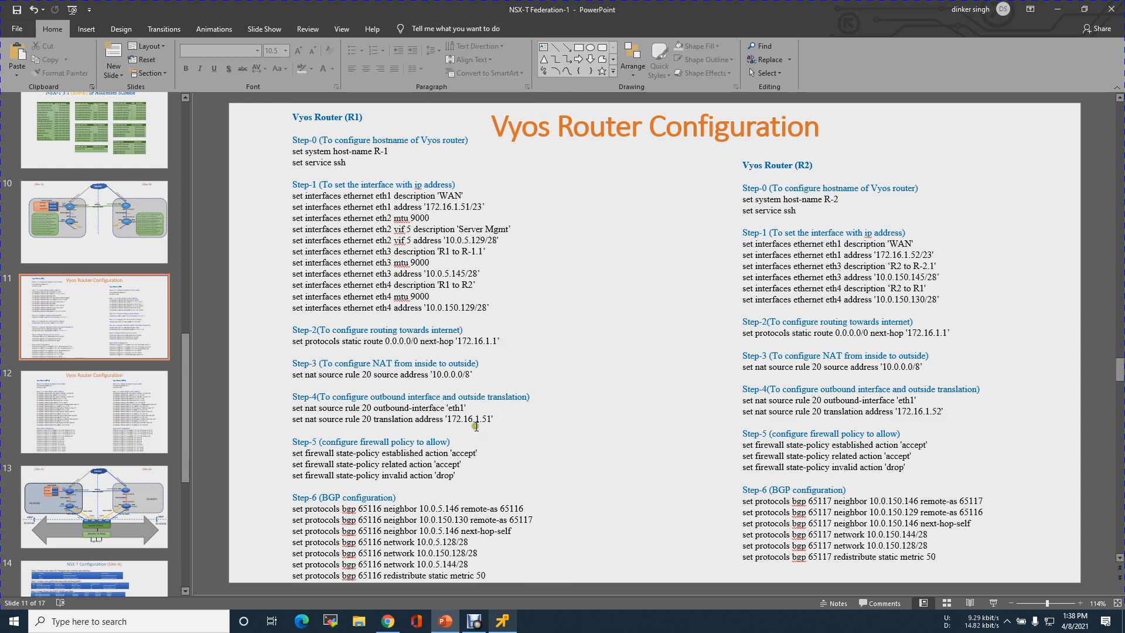
pyautogui.click(502, 623)
# Enter configuration mode and set MTU 9000 on eth3
pyautogui.write('configure')
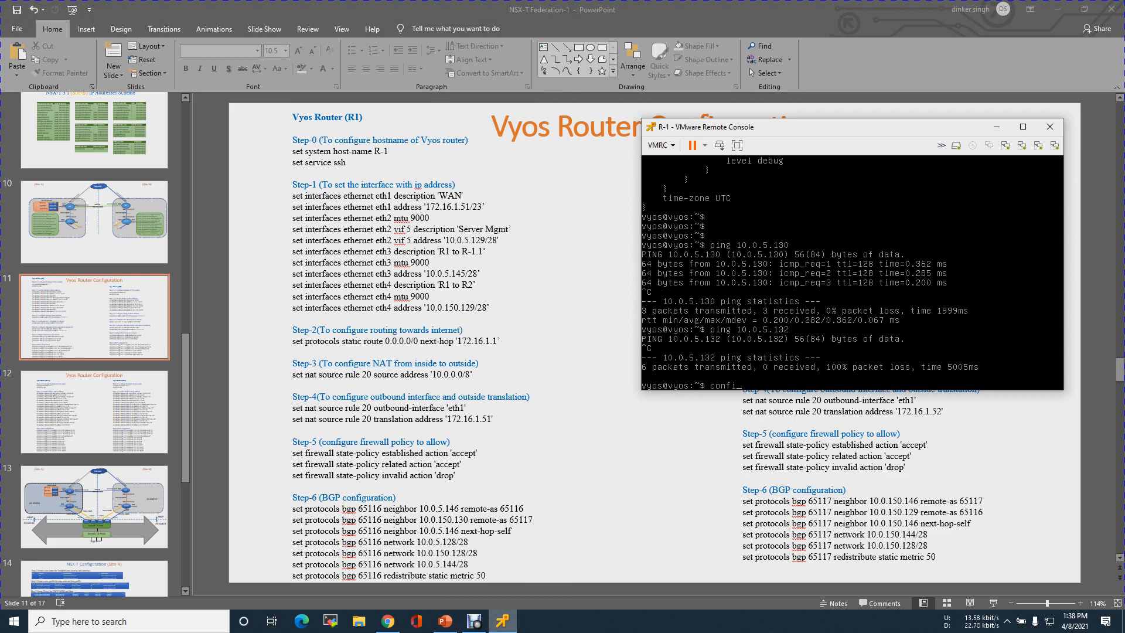
pyautogui.press('Return')
pyautogui.write('set interfaces ')
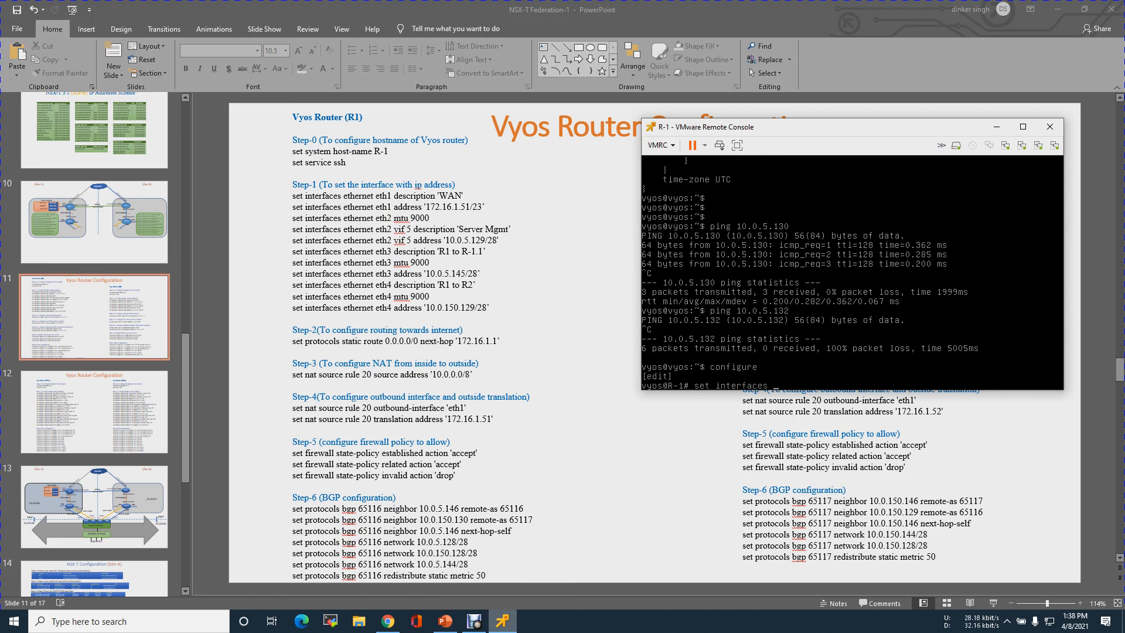
pyautogui.write('ethernet 3 mtu 9000')
pyautogui.press('Return')
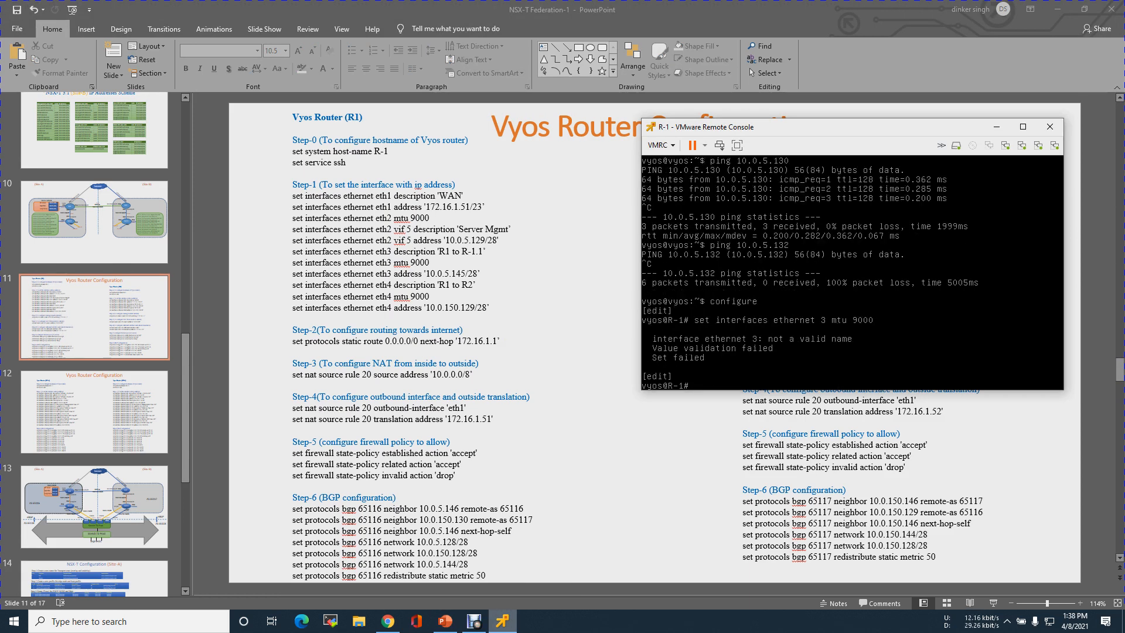
pyautogui.press('Up')
pyautogui.press('BackSpace')
pyautogui.press('BackSpace')
pyautogui.press('BackSpace')
pyautogui.press('BackSpace')
pyautogui.press('BackSpace')
pyautogui.press('BackSpace')
pyautogui.press('BackSpace')
pyautogui.press('BackSpace')
pyautogui.press('BackSpace')
pyautogui.press('BackSpace')
pyautogui.press('BackSpace')
pyautogui.press('BackSpace')
pyautogui.press('Tab')
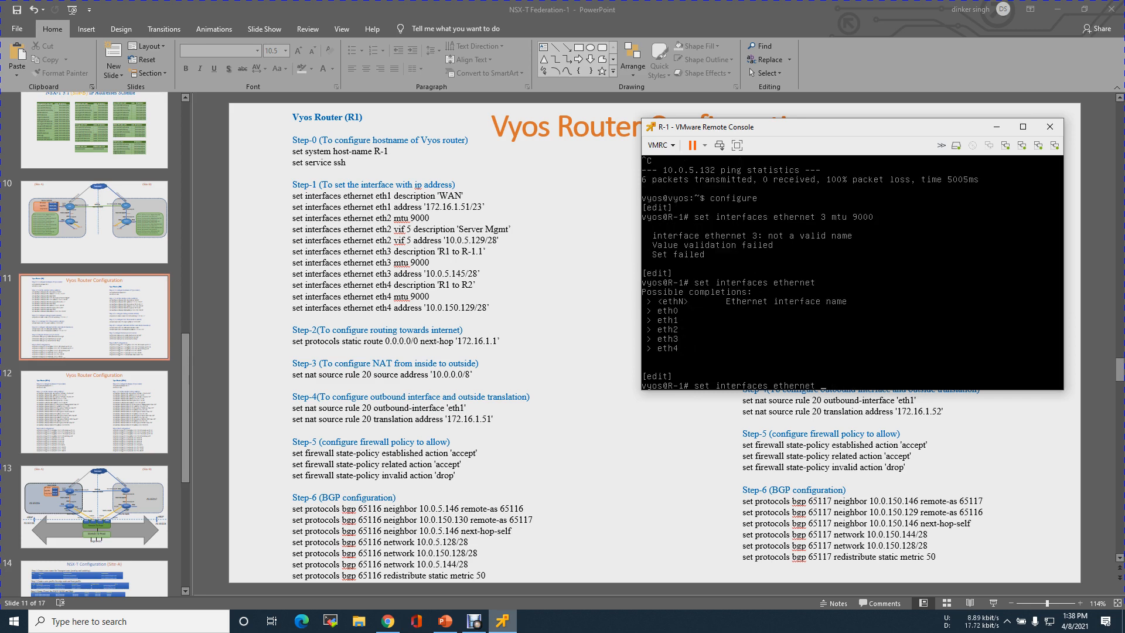
pyautogui.write('et')
pyautogui.press('Tab')
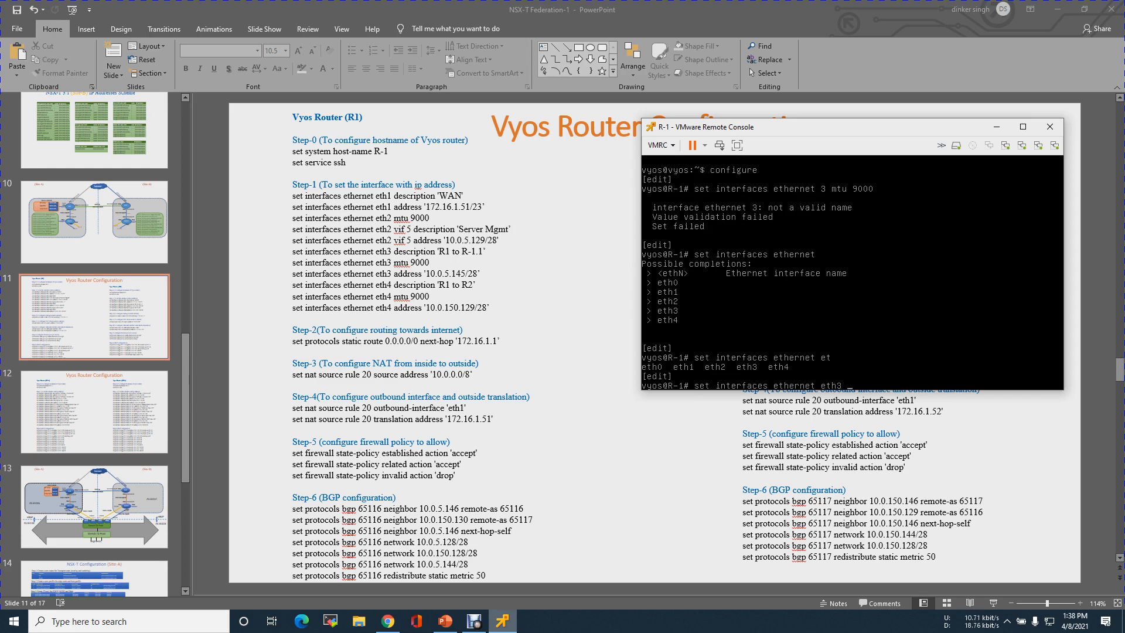
pyautogui.write('3')
pyautogui.press('Tab')
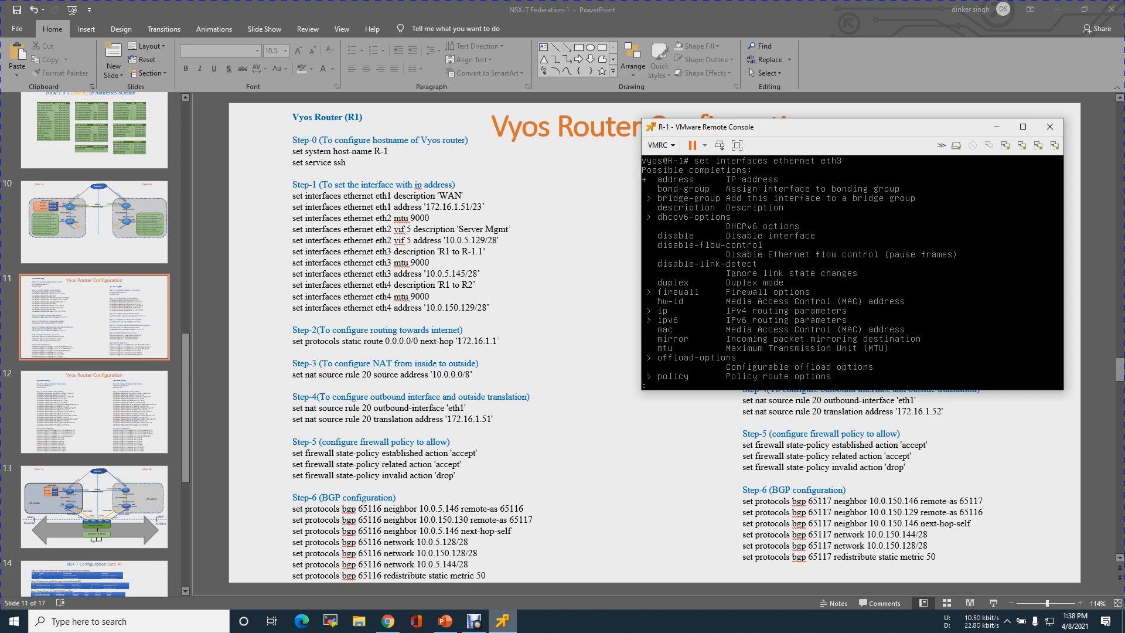
pyautogui.press('space')
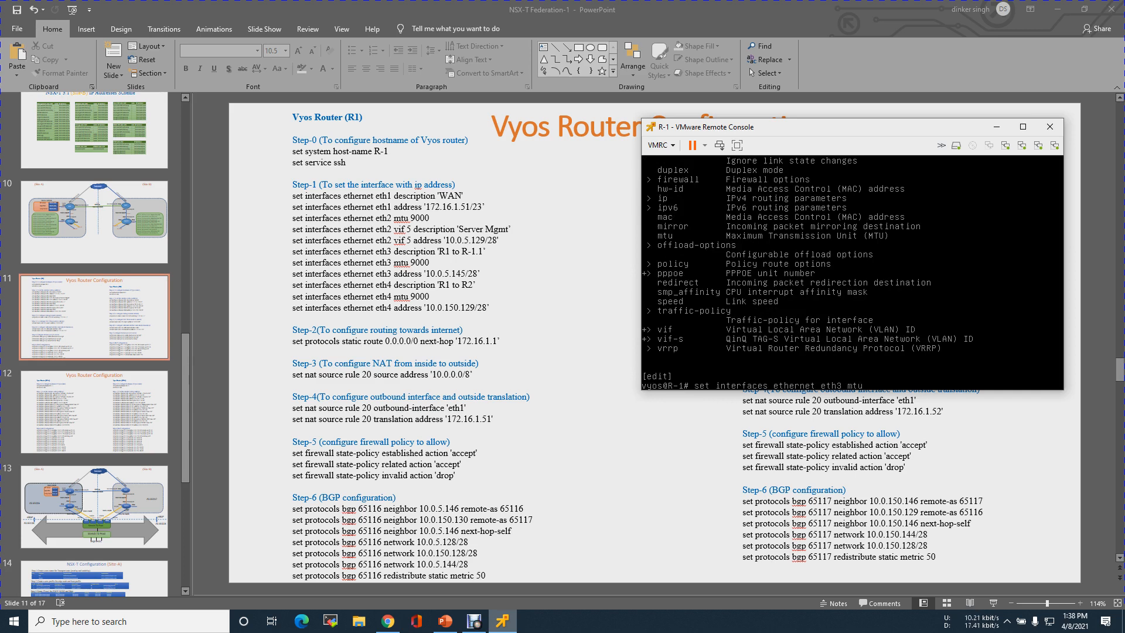
pyautogui.write('9000')
pyautogui.press('Return')
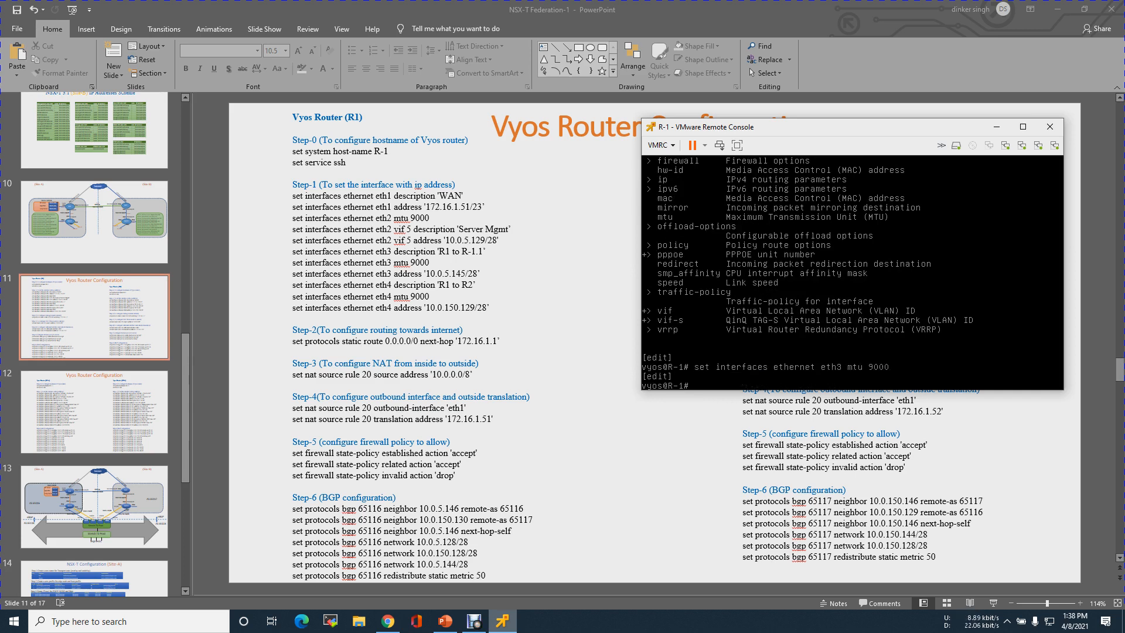
# Set MTU 9000 on eth4, then commit and save the configuration
pyautogui.press('Up')
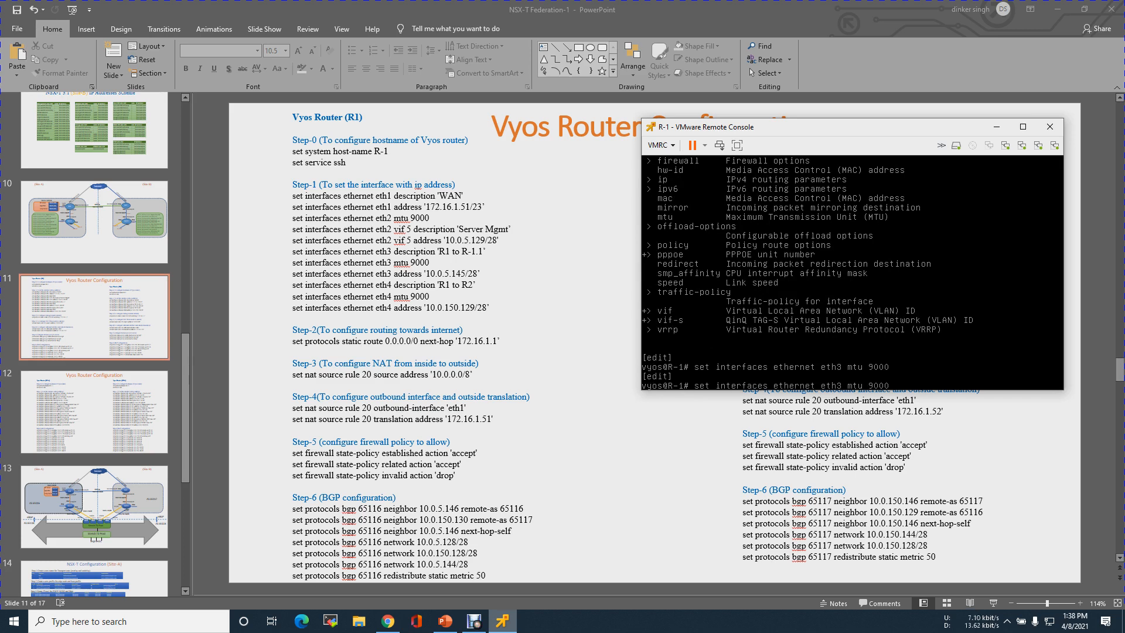
pyautogui.press('Left')
pyautogui.press('Left')
pyautogui.press('Left')
pyautogui.press('Left')
pyautogui.press('Left')
pyautogui.press('Left')
pyautogui.press('Left')
pyautogui.press('Left')
pyautogui.press('Left')
pyautogui.press('BackSpace')
pyautogui.write('4')
pyautogui.press('Return')
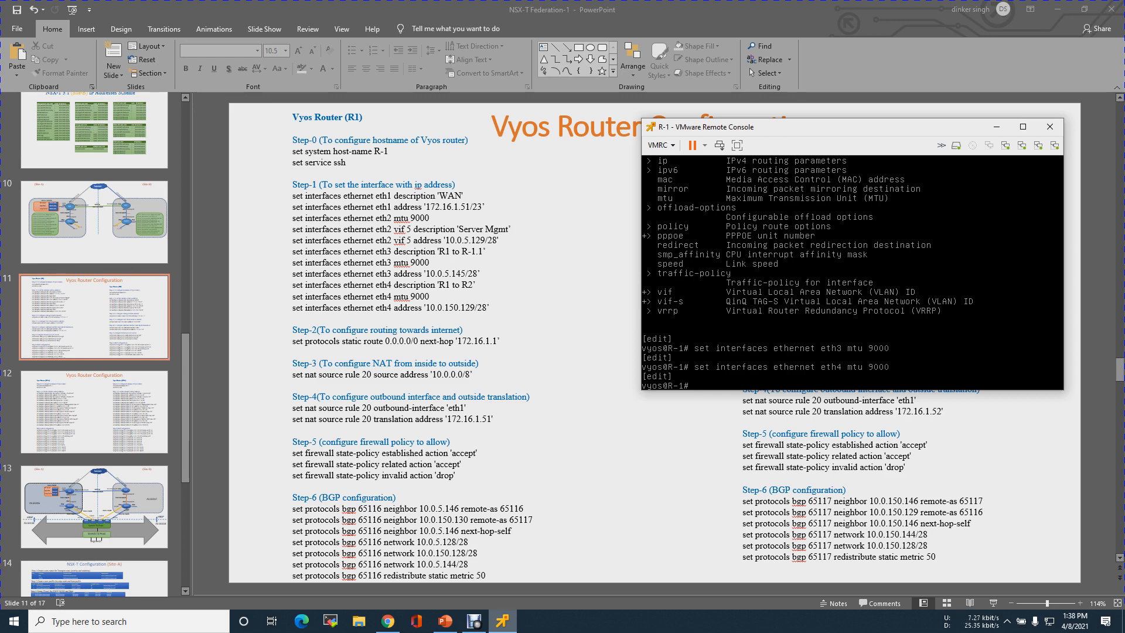
pyautogui.write('commit')
pyautogui.press('Return')
pyautogui.write('save')
pyautogui.press('Return')
pyautogui.press('Return')
pyautogui.press('Return')
pyautogui.press('Return')
pyautogui.press('Return')
pyautogui.press('Return')
pyautogui.press('Return')
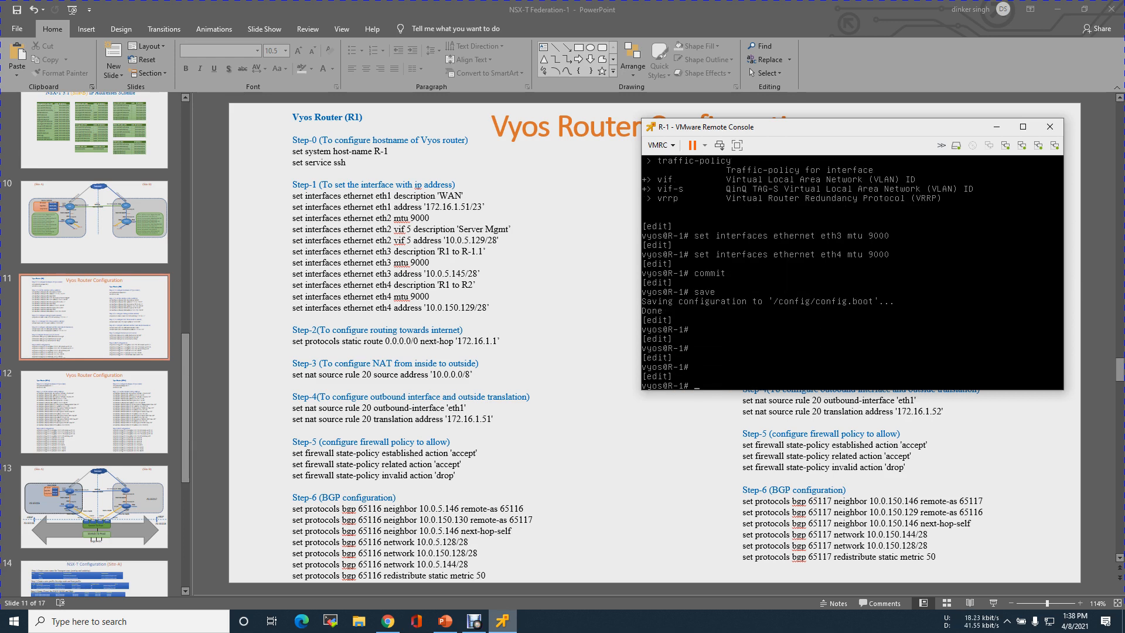
# Exit, page through show configuration to confirm MTU 9000 on eth3/eth4, and re-enter configure
pyautogui.write('show co')
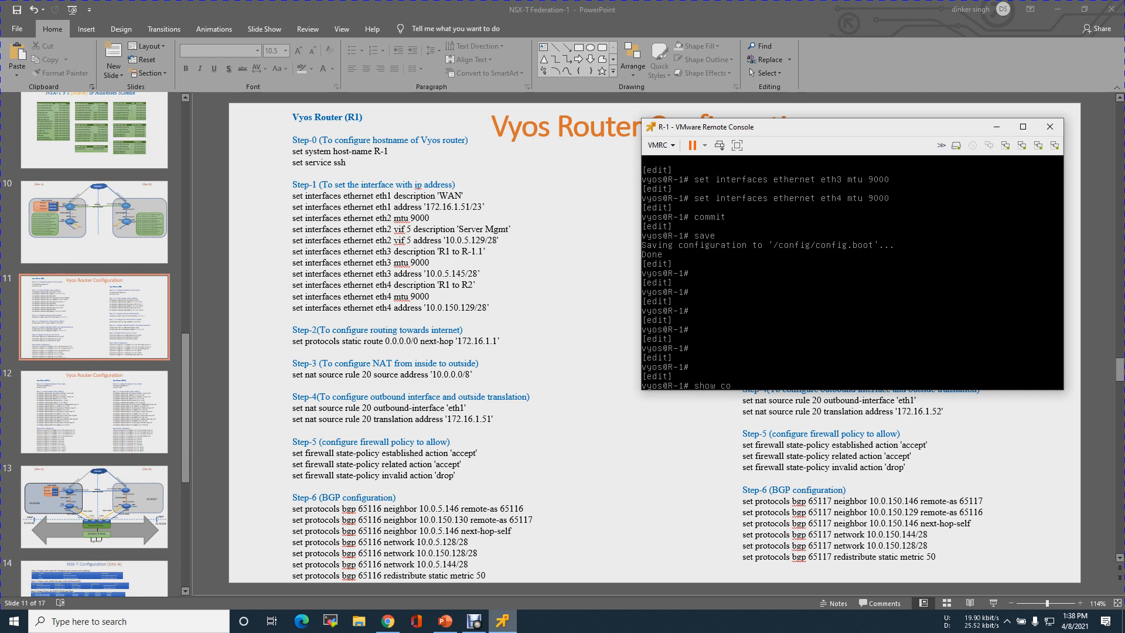
pyautogui.press('BackSpace')
pyautogui.press('BackSpace')
pyautogui.press('BackSpace')
pyautogui.write('exit')
pyautogui.press('Return')
pyautogui.write('sh')
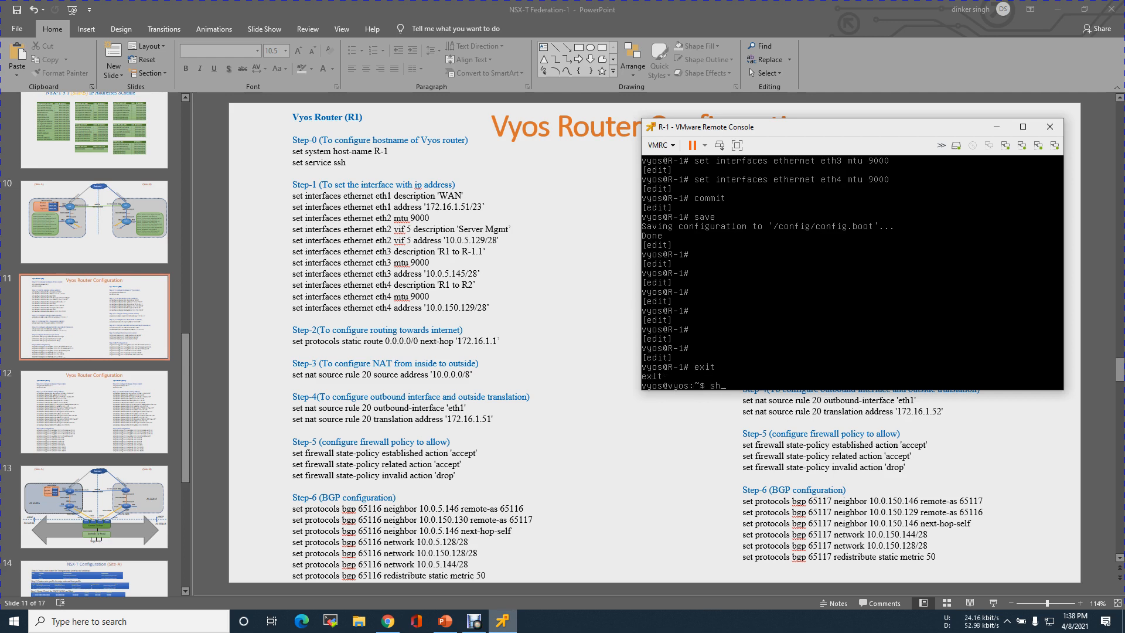
pyautogui.write('o configura')
pyautogui.press('BackSpace')
pyautogui.press('BackSpace')
pyautogui.press('BackSpace')
pyautogui.press('BackSpace')
pyautogui.press('BackSpace')
pyautogui.press('BackSpace')
pyautogui.press('BackSpace')
pyautogui.press('BackSpace')
pyautogui.press('BackSpace')
pyautogui.press('BackSpace')
pyautogui.press('BackSpace')
pyautogui.press('BackSpace')
pyautogui.press('BackSpace')
pyautogui.write('show configuration')
pyautogui.press('Return')
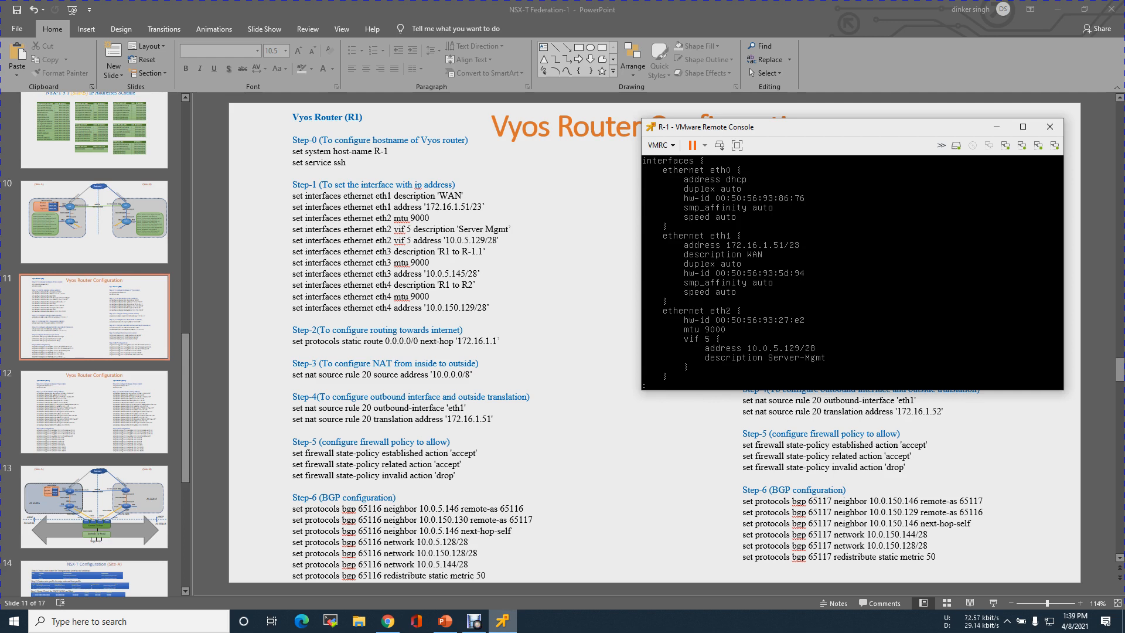
pyautogui.press('space')
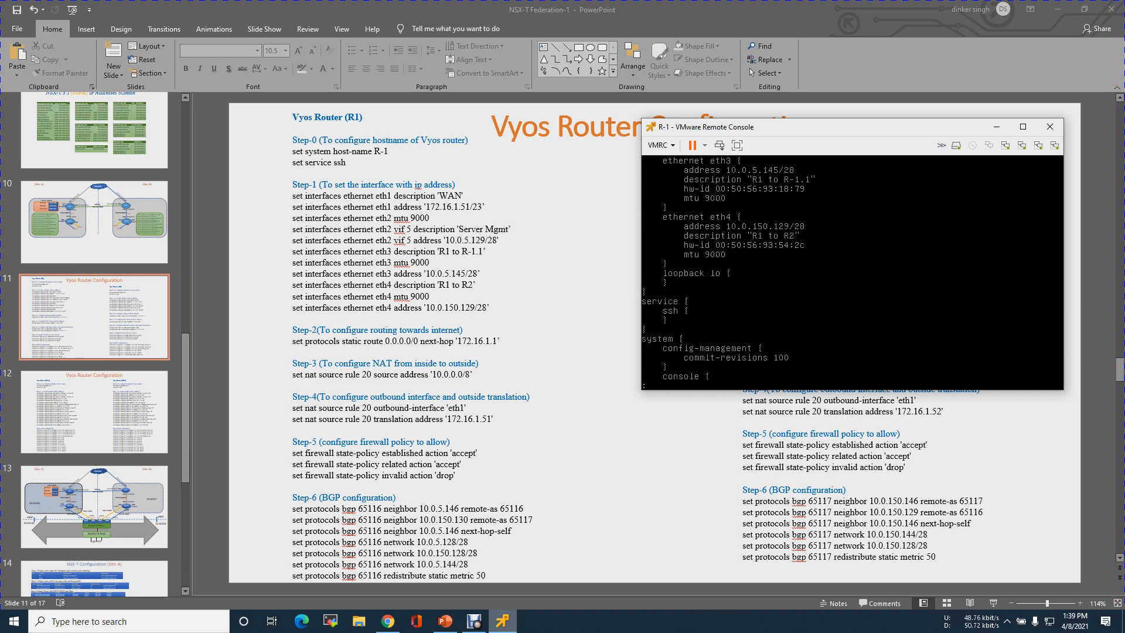
pyautogui.press('space')
pyautogui.press('space')
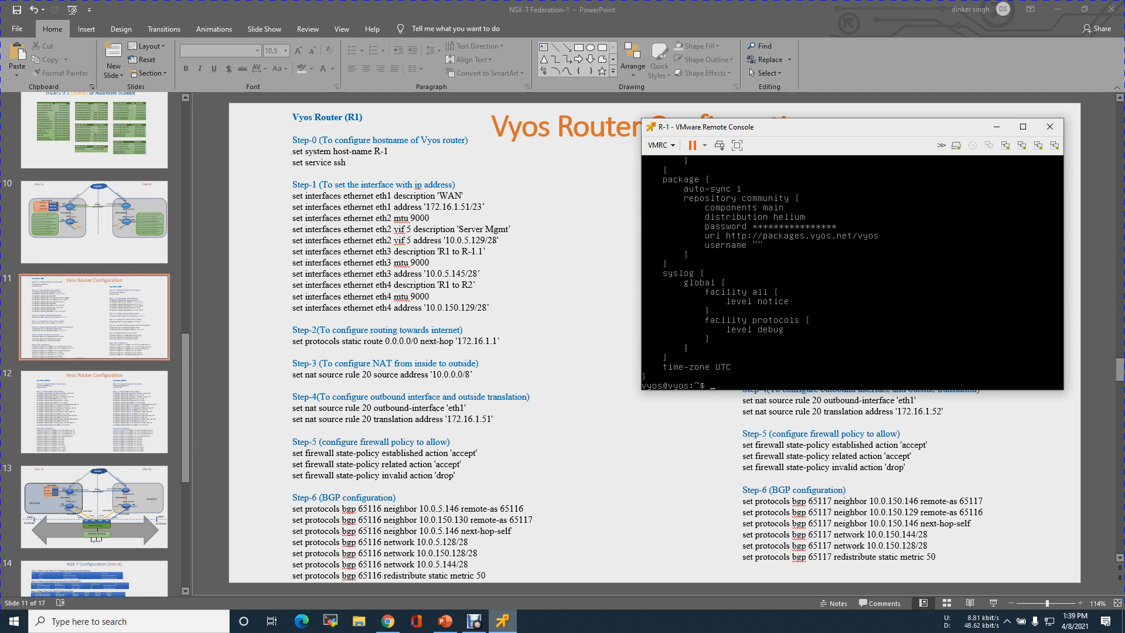
pyautogui.press('Return')
pyautogui.press('Return')
pyautogui.press('Return')
pyautogui.press('Return')
pyautogui.press('Return')
pyautogui.press('Return')
pyautogui.press('Return')
pyautogui.press('Return')
pyautogui.press('Return')
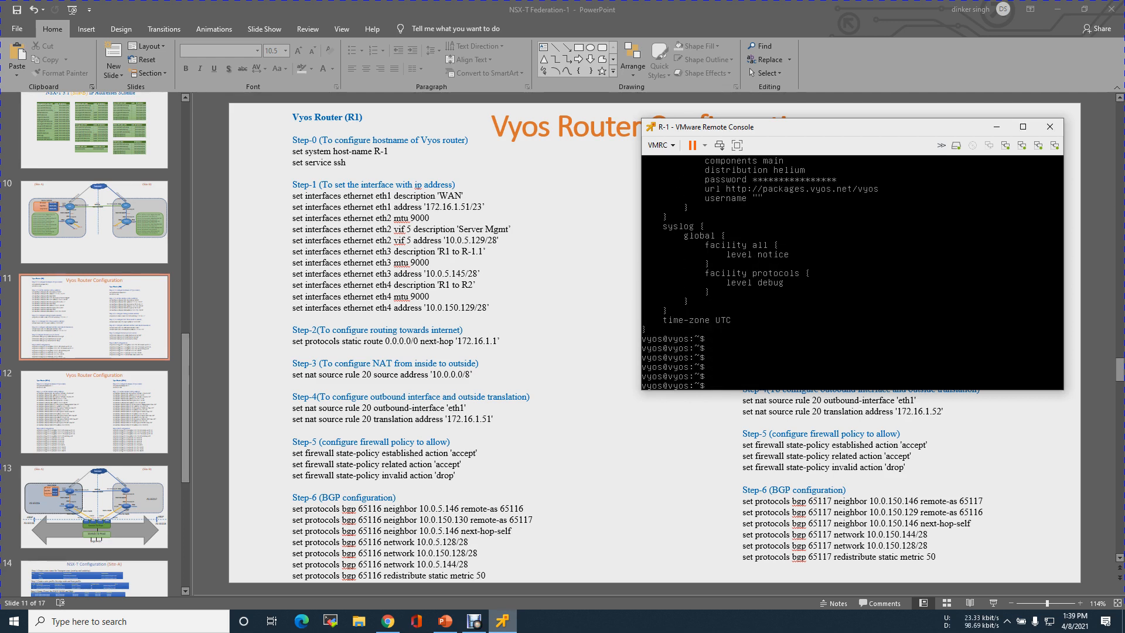
pyautogui.write('configure')
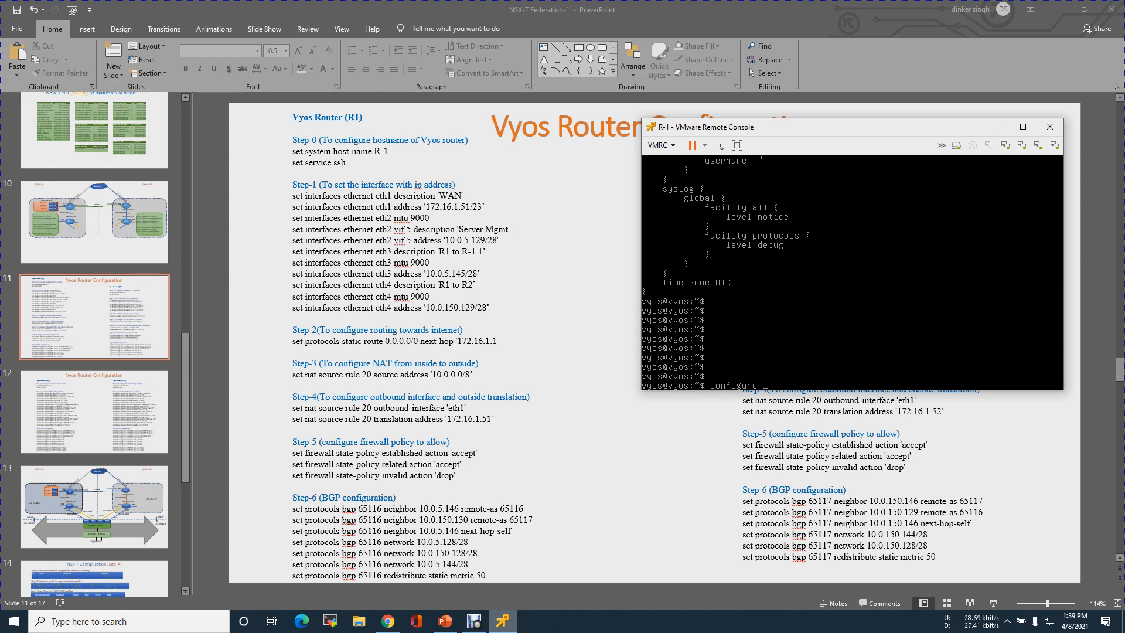
pyautogui.press('Return')
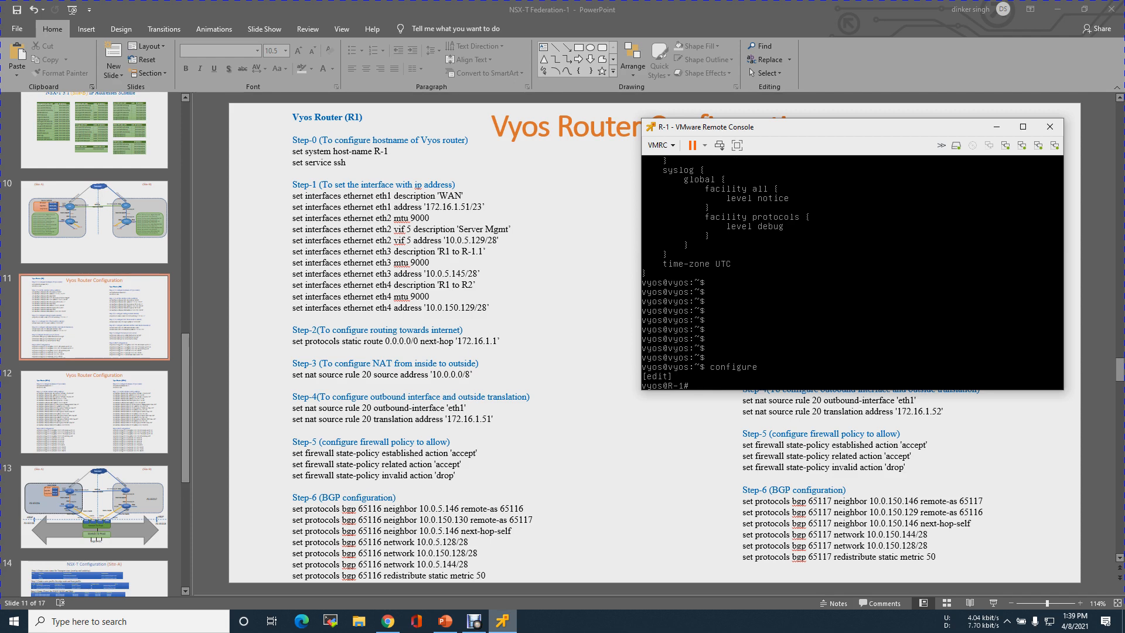
# Add static route 0.0.0.0/0 with next-hop 172.16.1.1 using Tab completion
pyautogui.write('set protocols')
pyautogui.press('Tab')
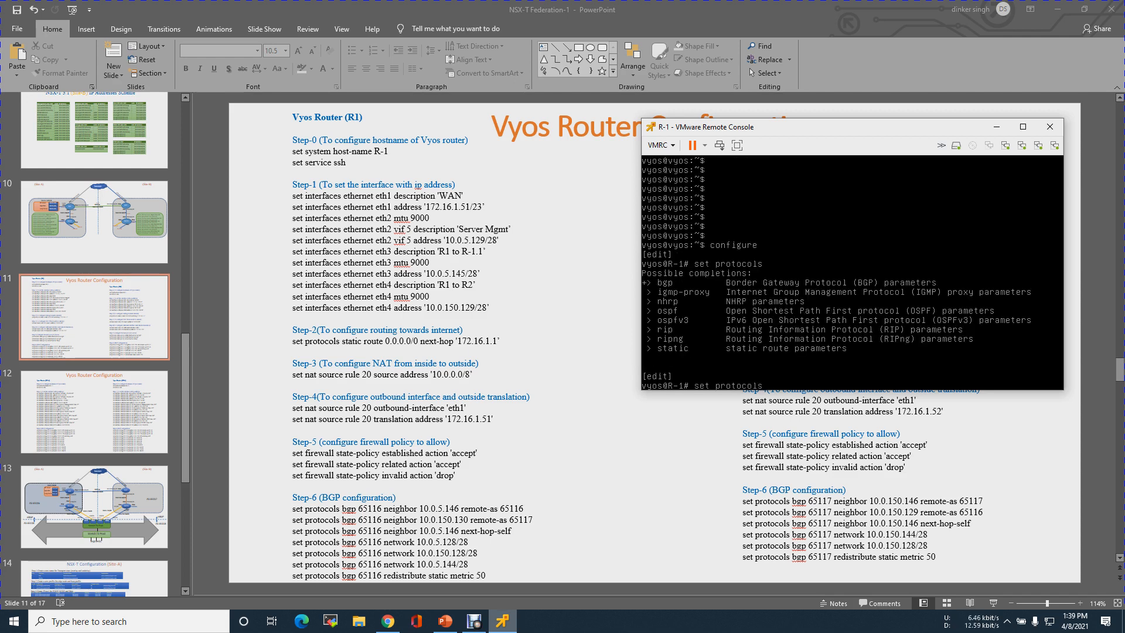
pyautogui.write('s')
pyautogui.press('Tab')
pyautogui.write('ro')
pyautogui.press('Tab')
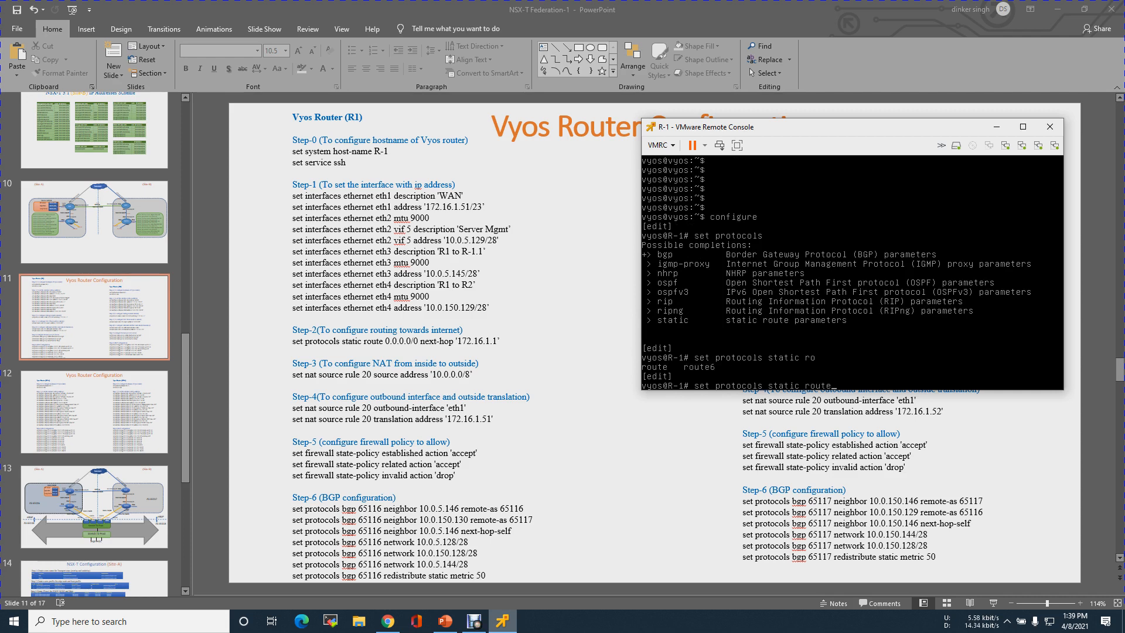
pyautogui.write('0.0.0.0')
pyautogui.press('Tab')
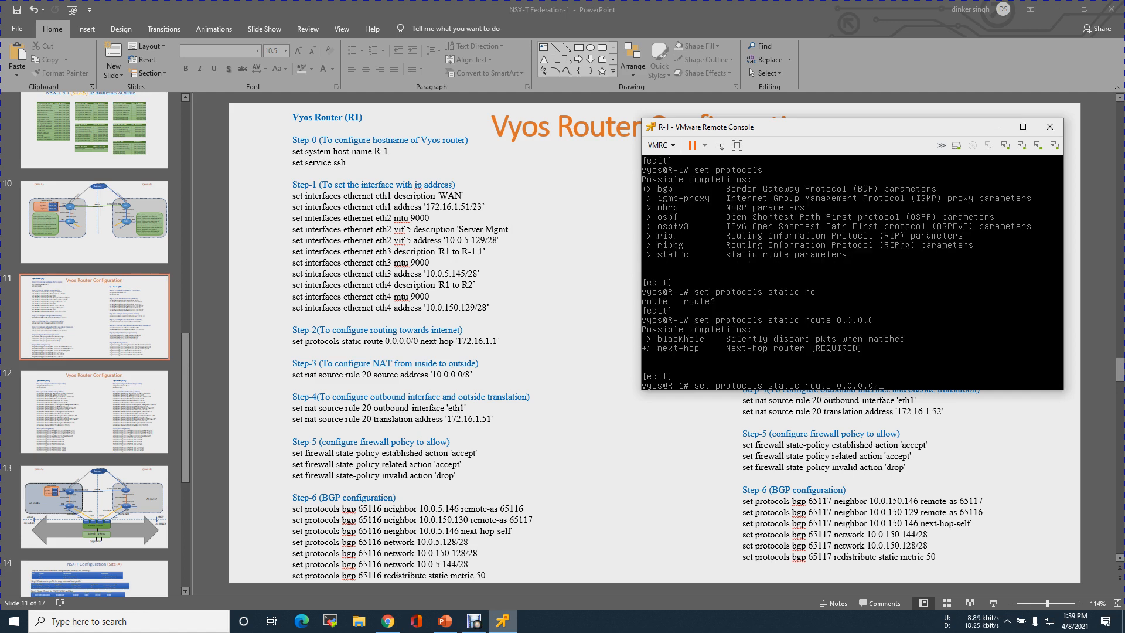
pyautogui.write('/0 next-hop 172.16.1.1')
pyautogui.press('Return')
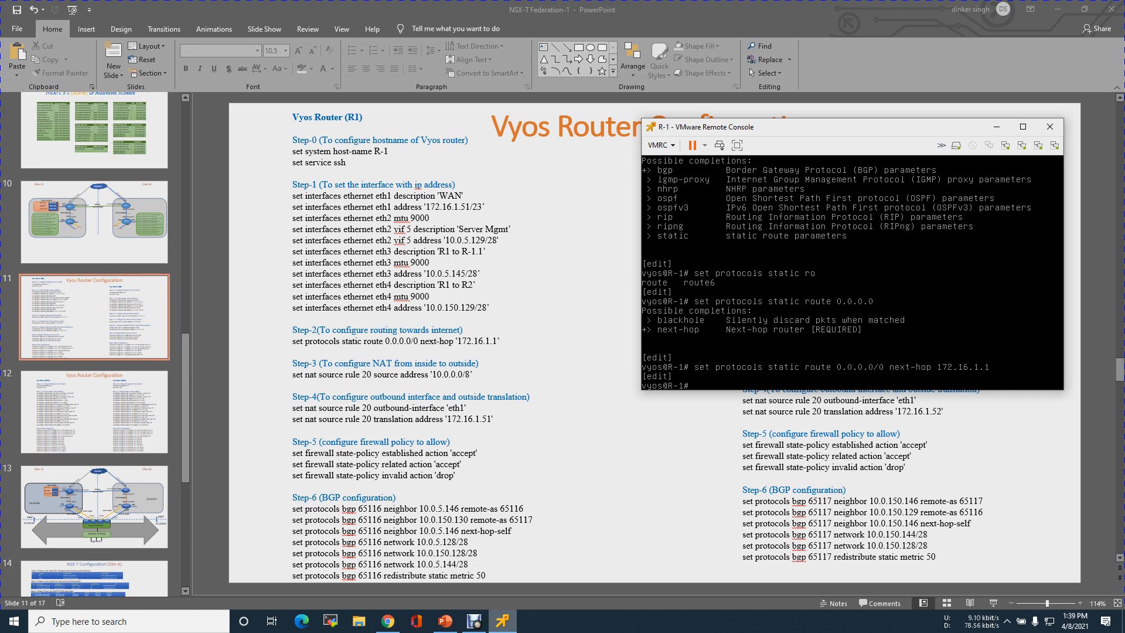
# Commit and save the new default route
pyautogui.write('commit')
pyautogui.press('Return')
pyautogui.write('save')
pyautogui.press('Return')
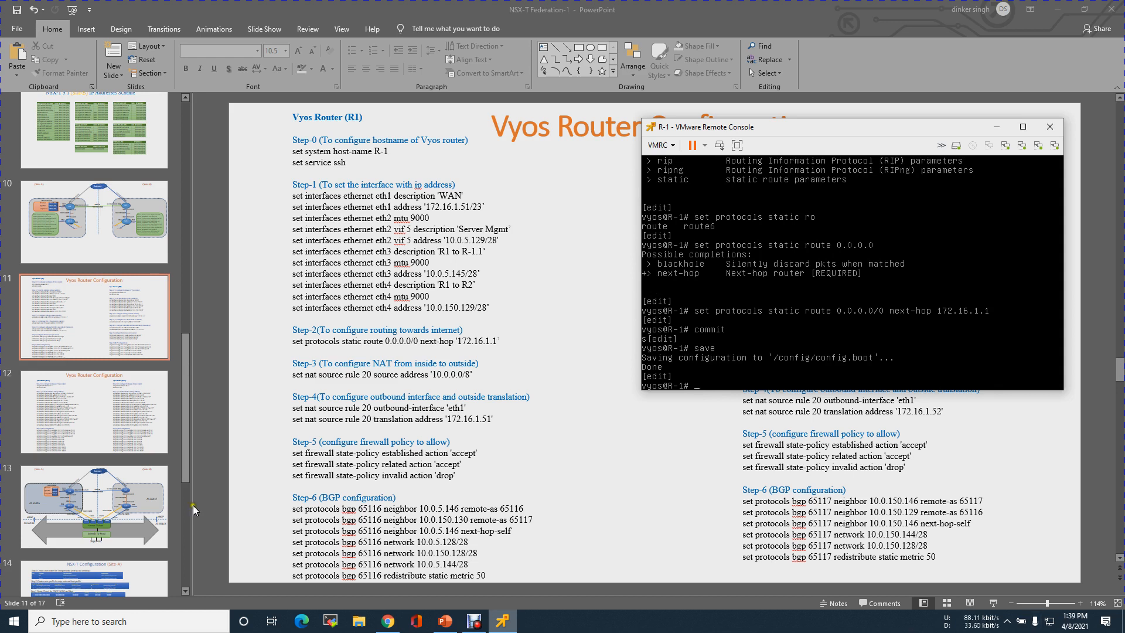
pyautogui.click(103, 234)
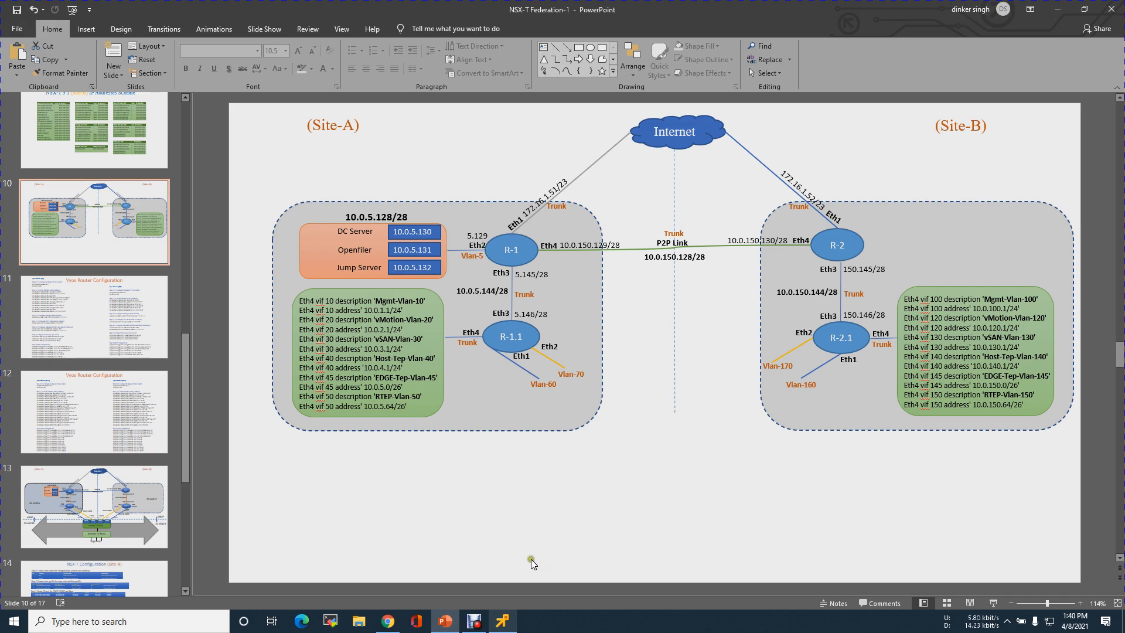
pyautogui.click(507, 620)
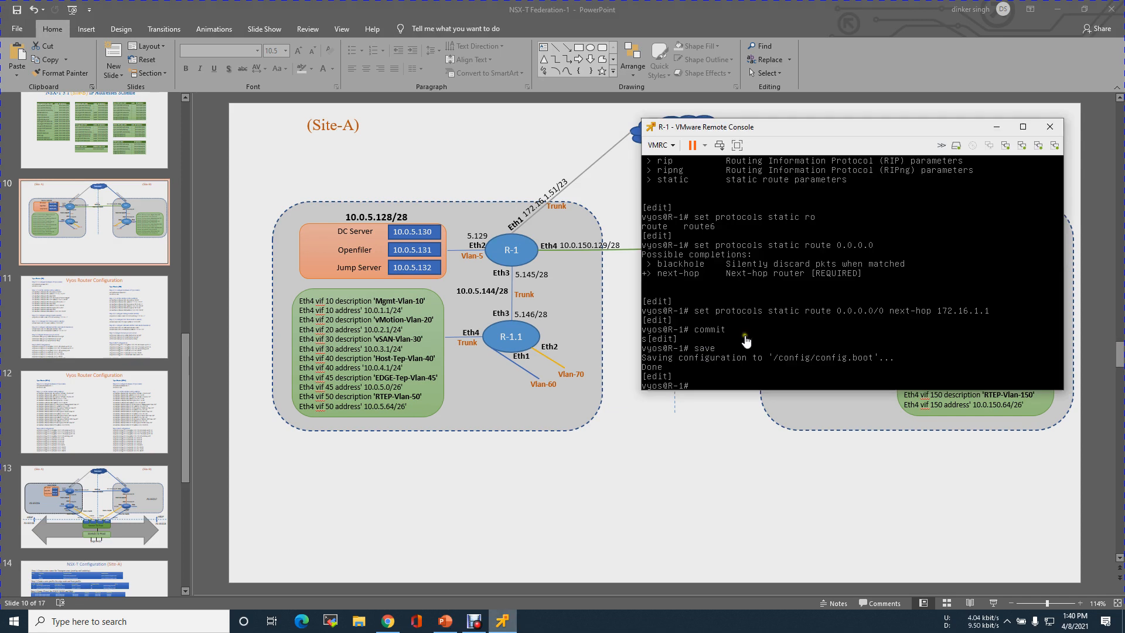
pyautogui.click(81, 319)
pyautogui.click(82, 318)
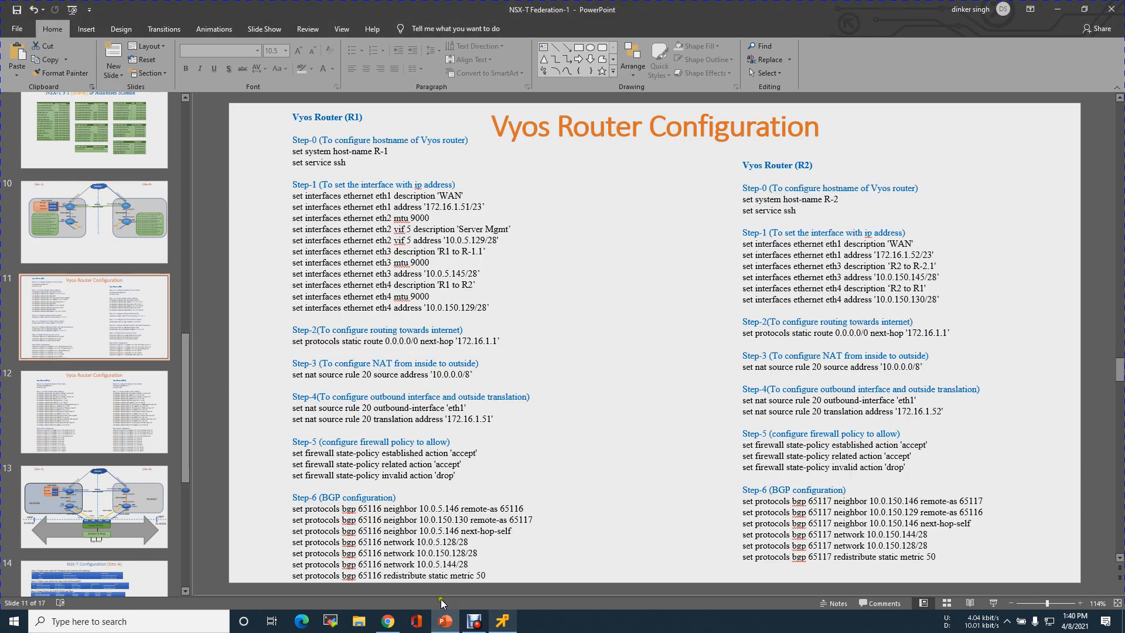
pyautogui.click(504, 621)
pyautogui.click(778, 359)
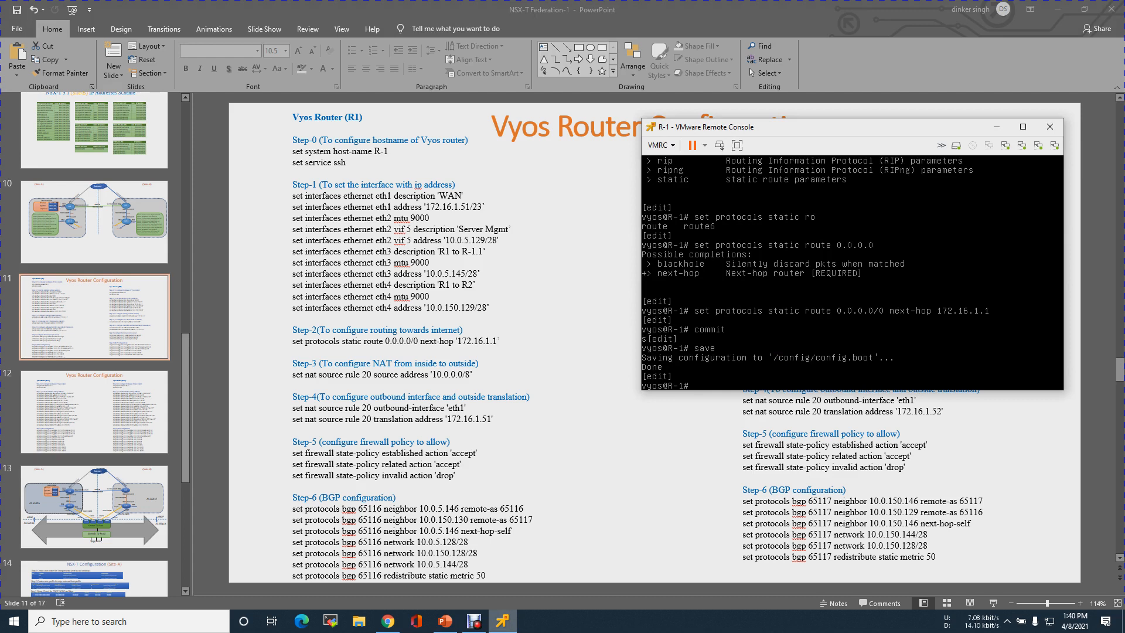
# After a mistyped 'setna', start typing 'set nat source rule 20 source address'
pyautogui.write('set na')
pyautogui.press('Return')
pyautogui.write('set nat source rule')
pyautogui.press('Tab')
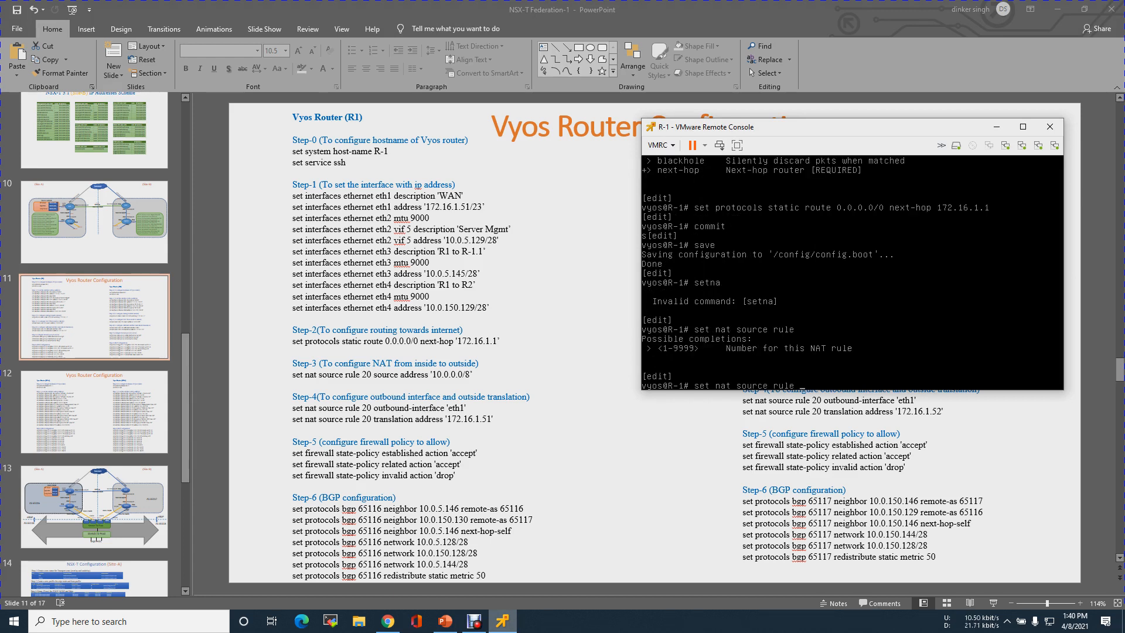
pyautogui.write('20')
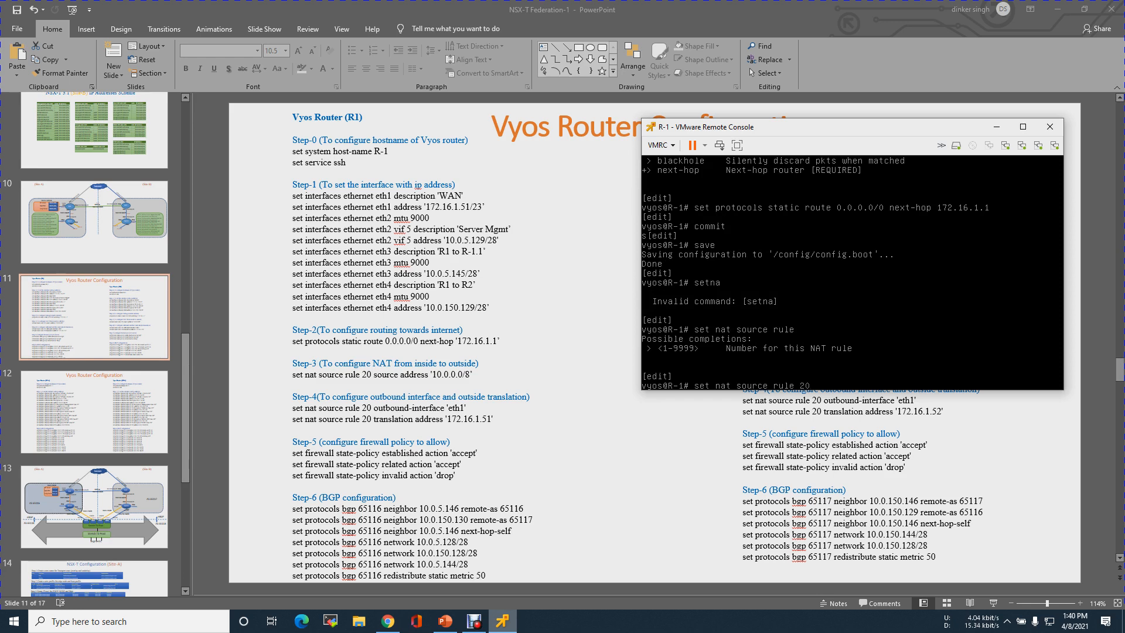